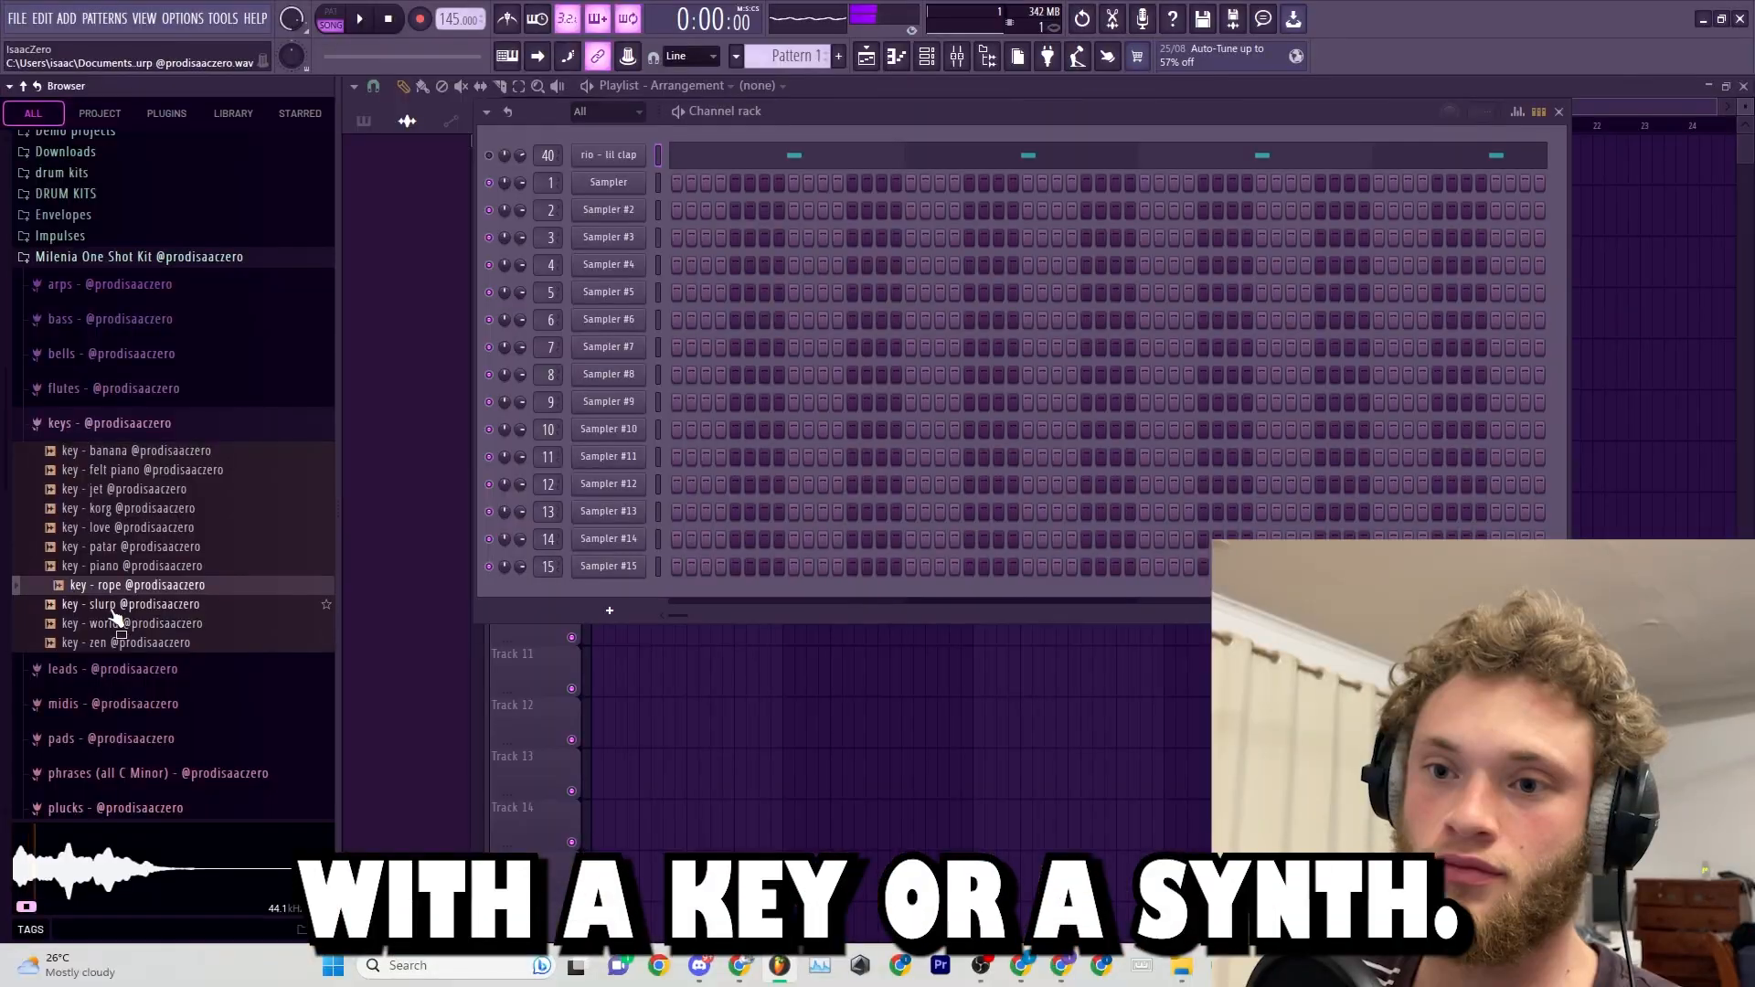
Audition the slurp, world and rope one-shots from the kit's keys folder, choosing key - rope.
{"action": "left_click", "coordinate": [128, 604]}
{"action": "left_click", "coordinate": [129, 624]}
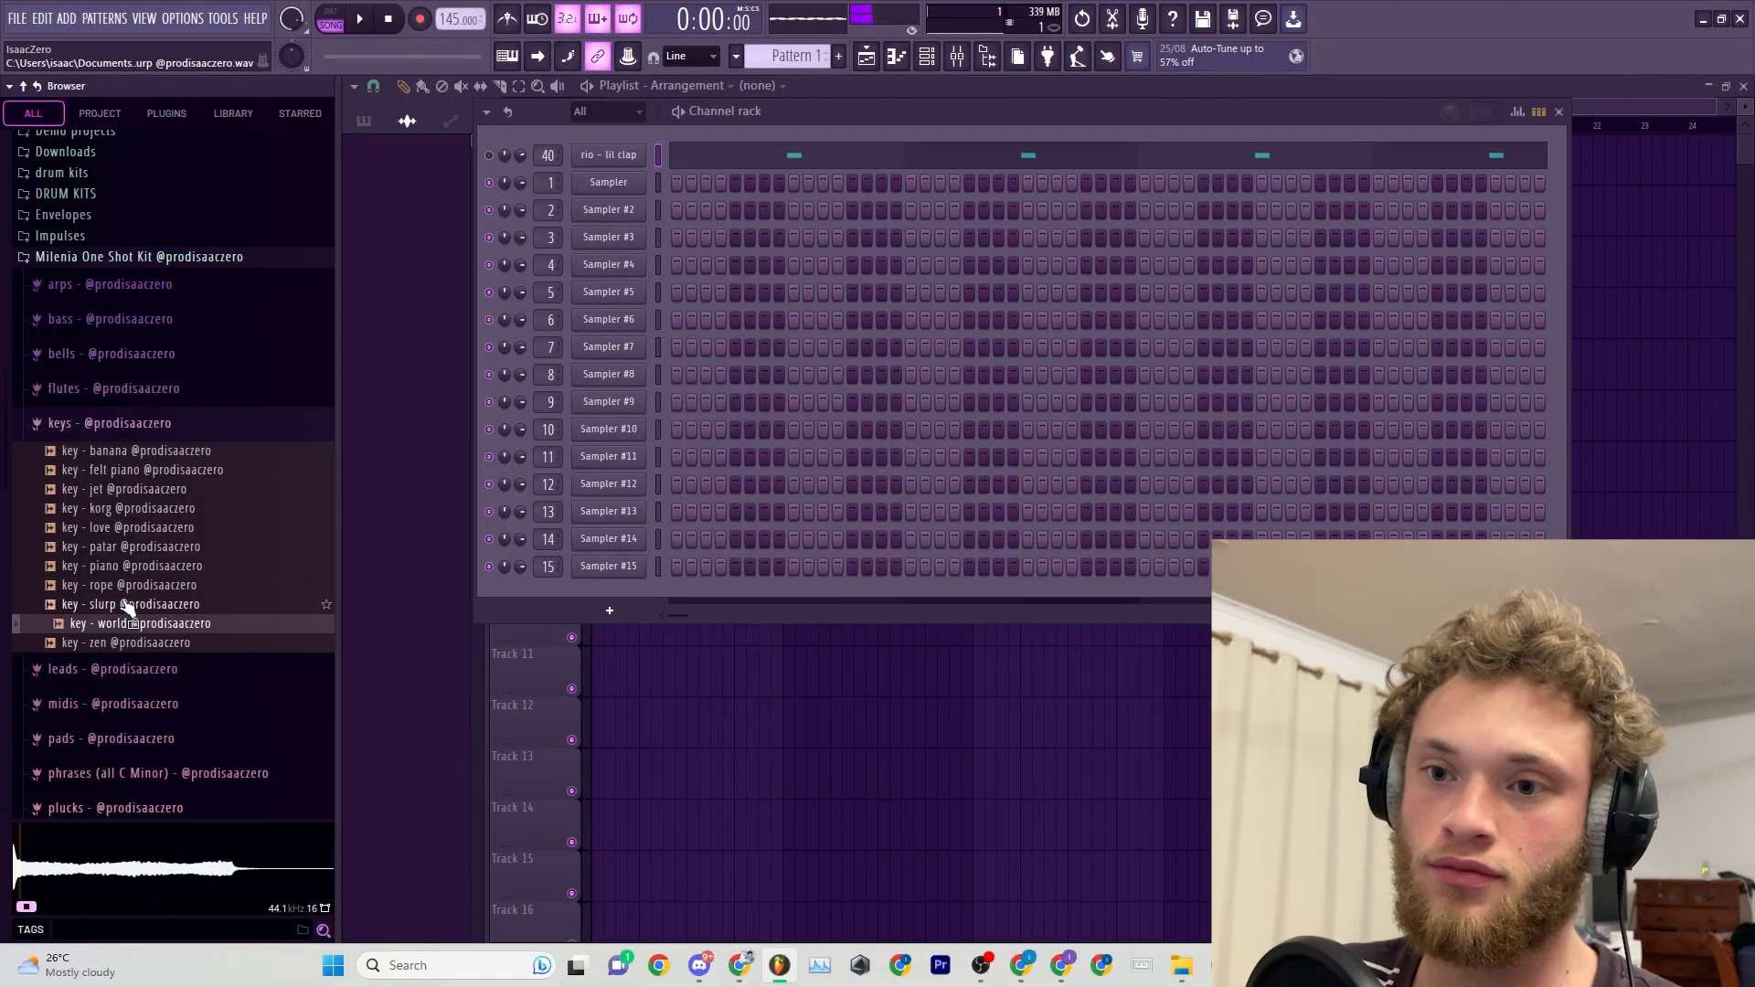
{"action": "left_click", "coordinate": [110, 585]}
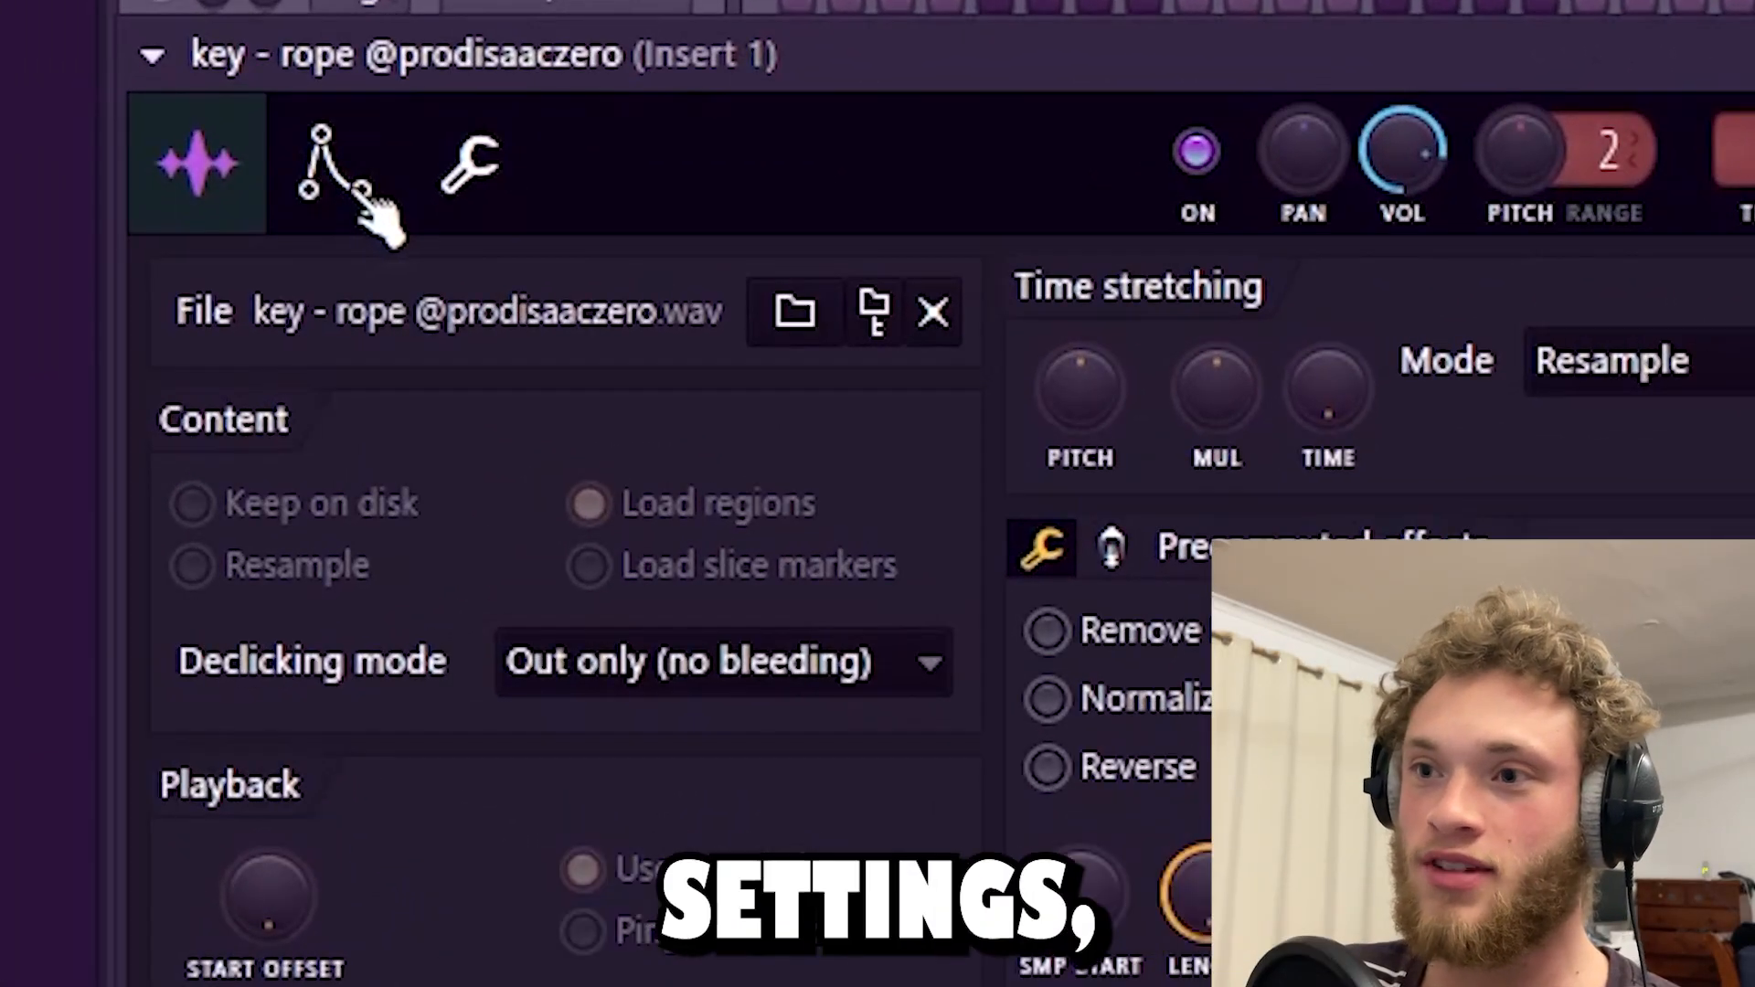
Lower the attack and release of the key - rope channel's volume envelope.
{"action": "left_click", "coordinate": [535, 291]}
{"action": "left_click_drag", "start_coordinate": [329, 777], "coordinate": [329, 823]}
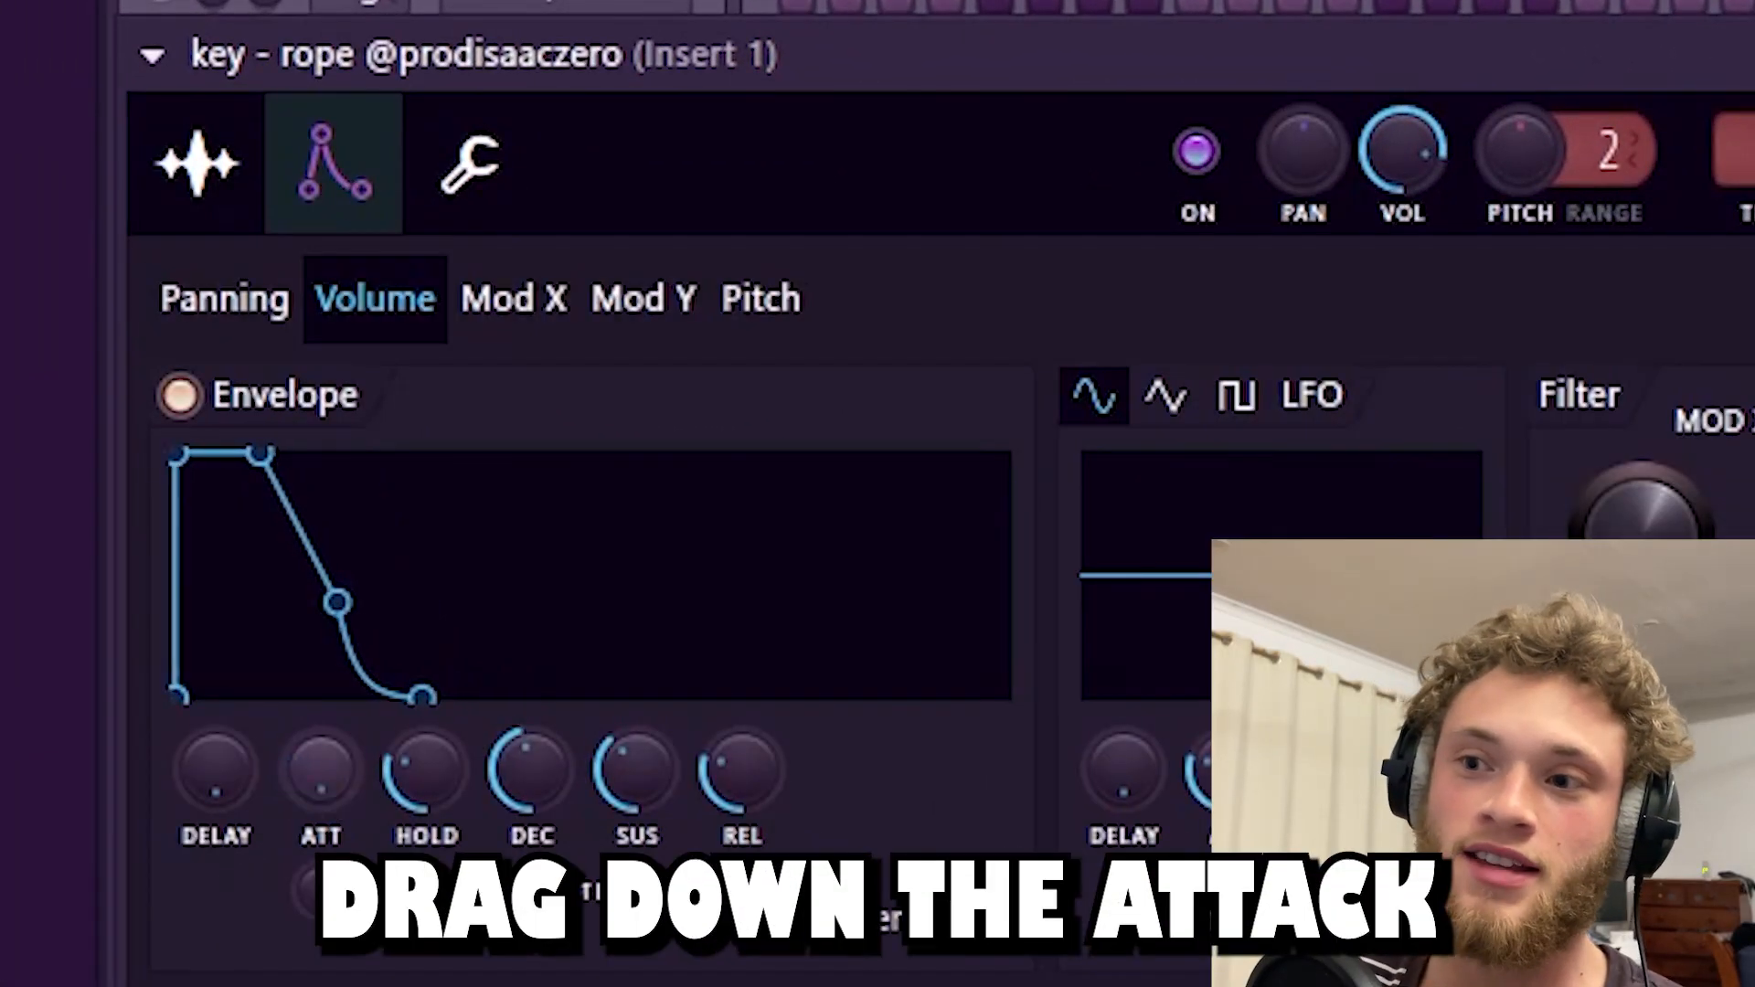
{"action": "left_click_drag", "start_coordinate": [764, 776], "coordinate": [764, 823]}
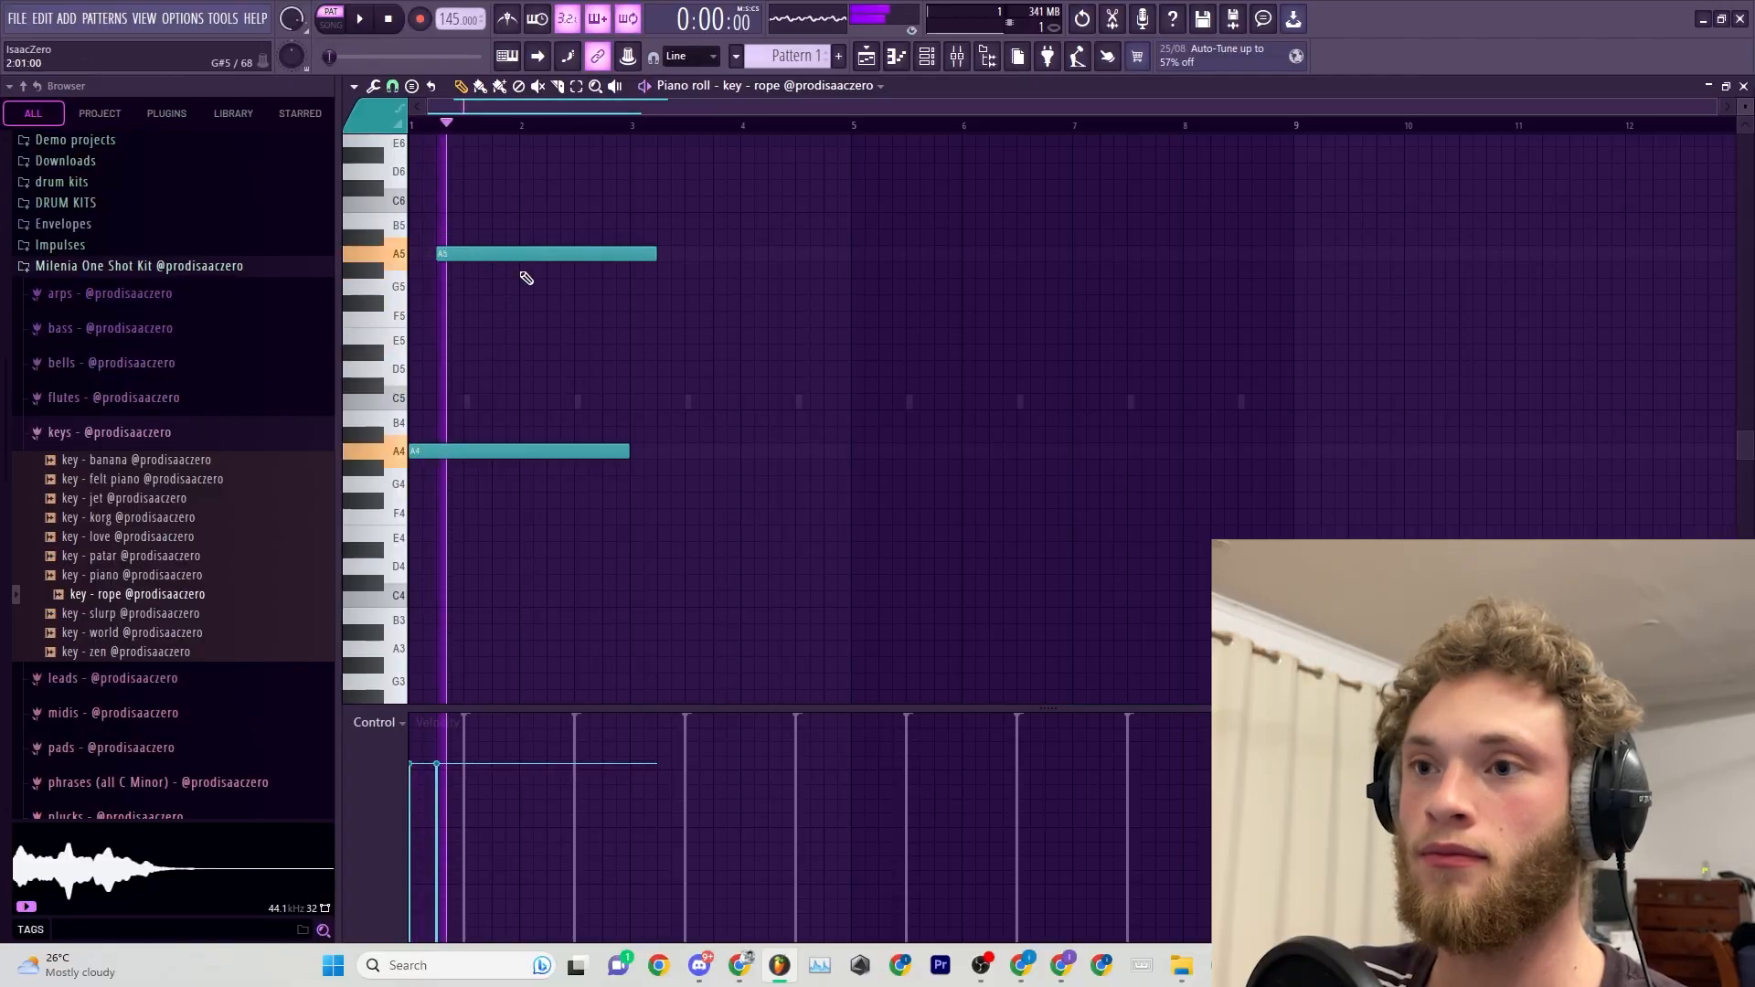
Add a short D5 note and a long E5 note between the A4 and A5 notes in the rope piano roll.
{"action": "scroll", "coordinate": [524, 272], "scroll_direction": "up", "scroll_amount": 3}
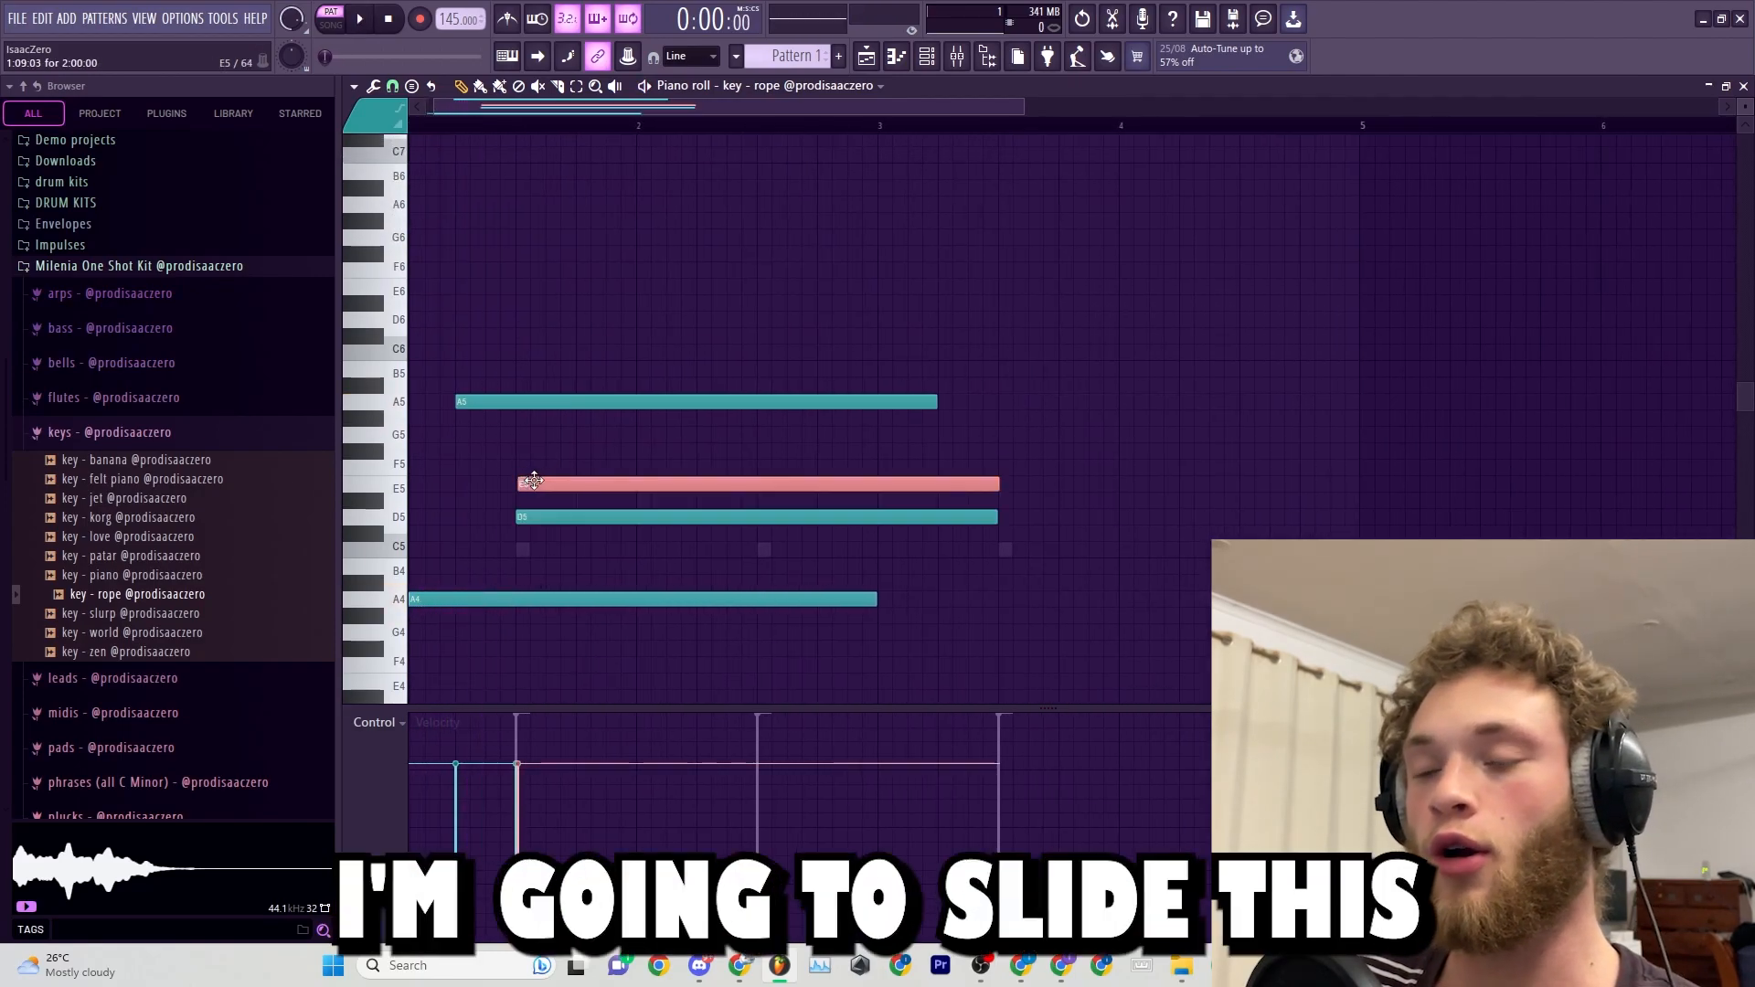
{"action": "left_click_drag", "start_coordinate": [534, 482], "coordinate": [562, 577]}
{"action": "key", "text": "ctrl+l"}
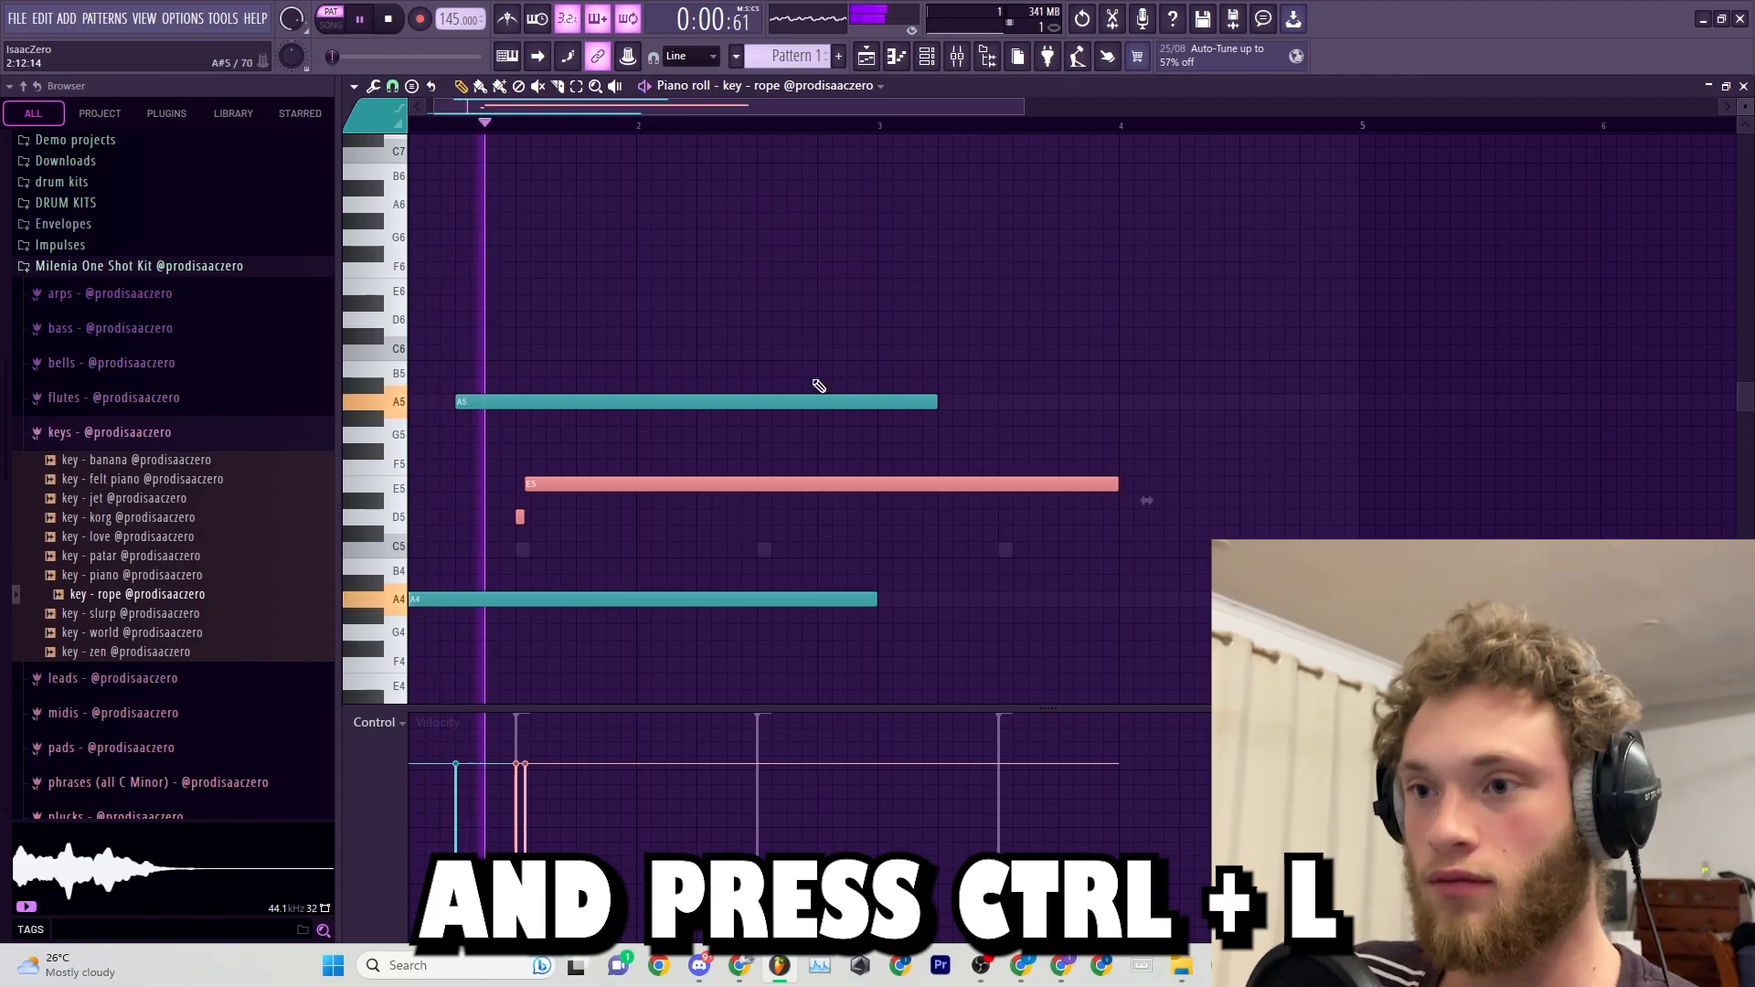
Slice the long E5 note near its start and lower the remaining part to D5.
{"action": "left_click", "coordinate": [571, 517]}
{"action": "key", "text": "space"}
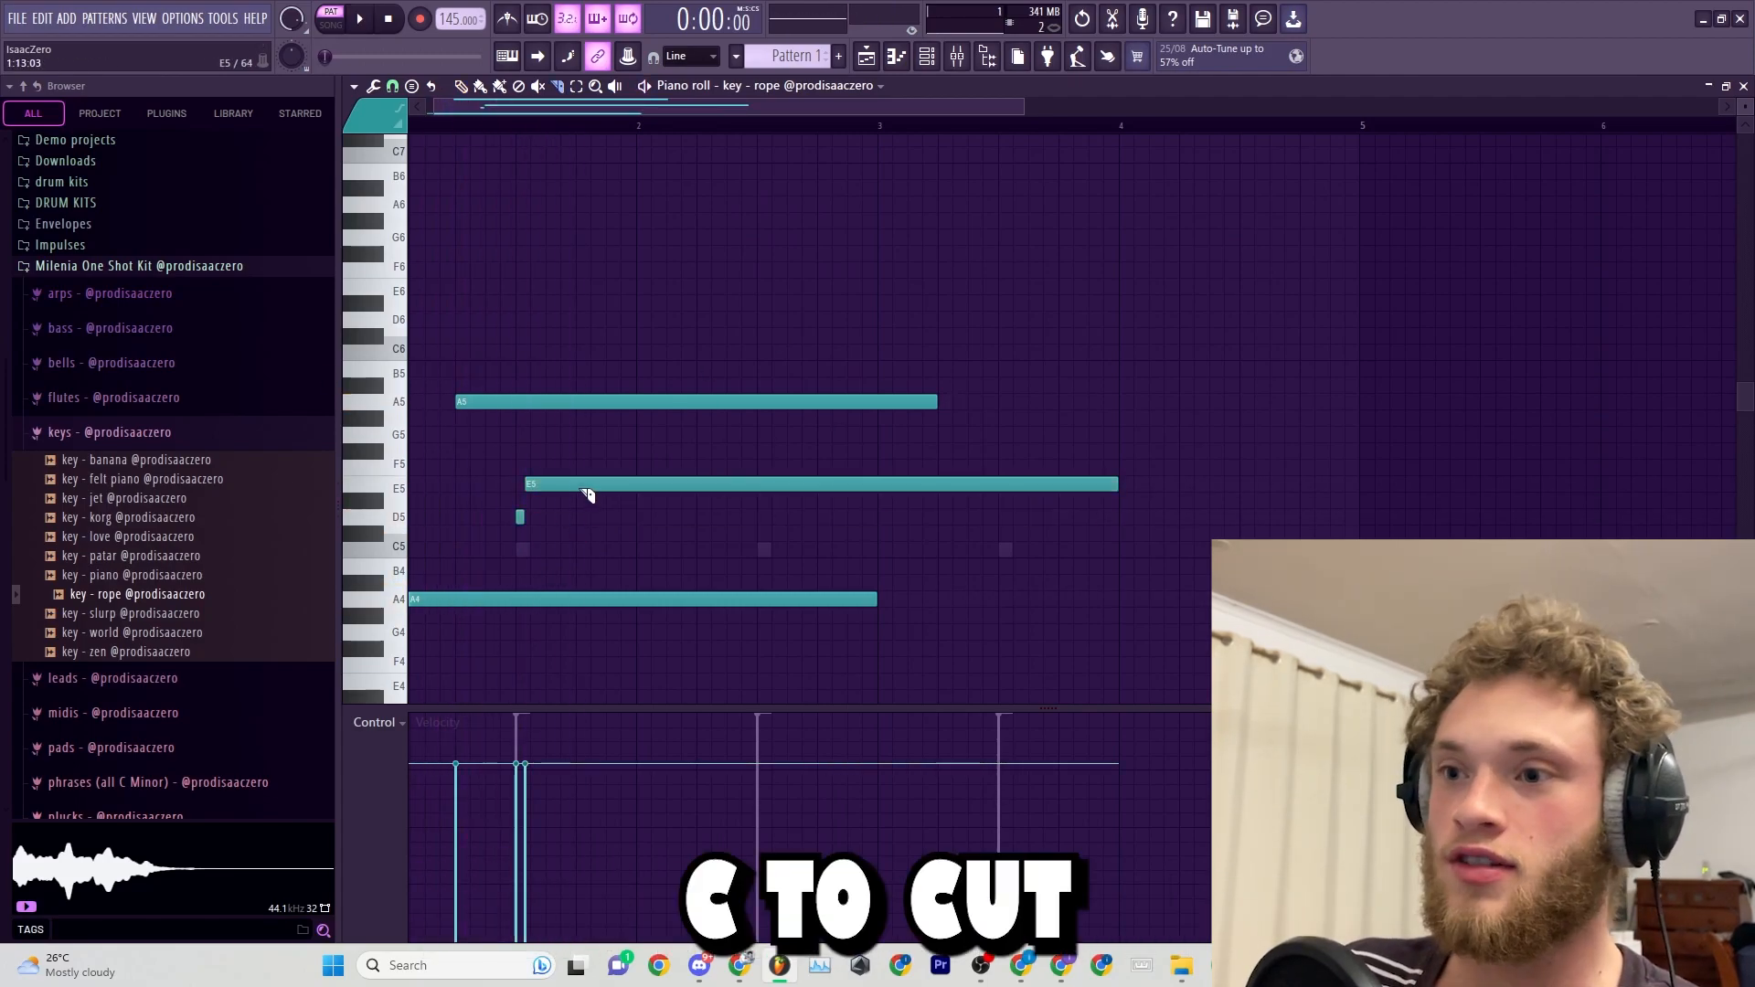
{"action": "key", "text": "shift+Down"}
{"action": "key", "text": "shift+Down"}
{"action": "key", "text": "space"}
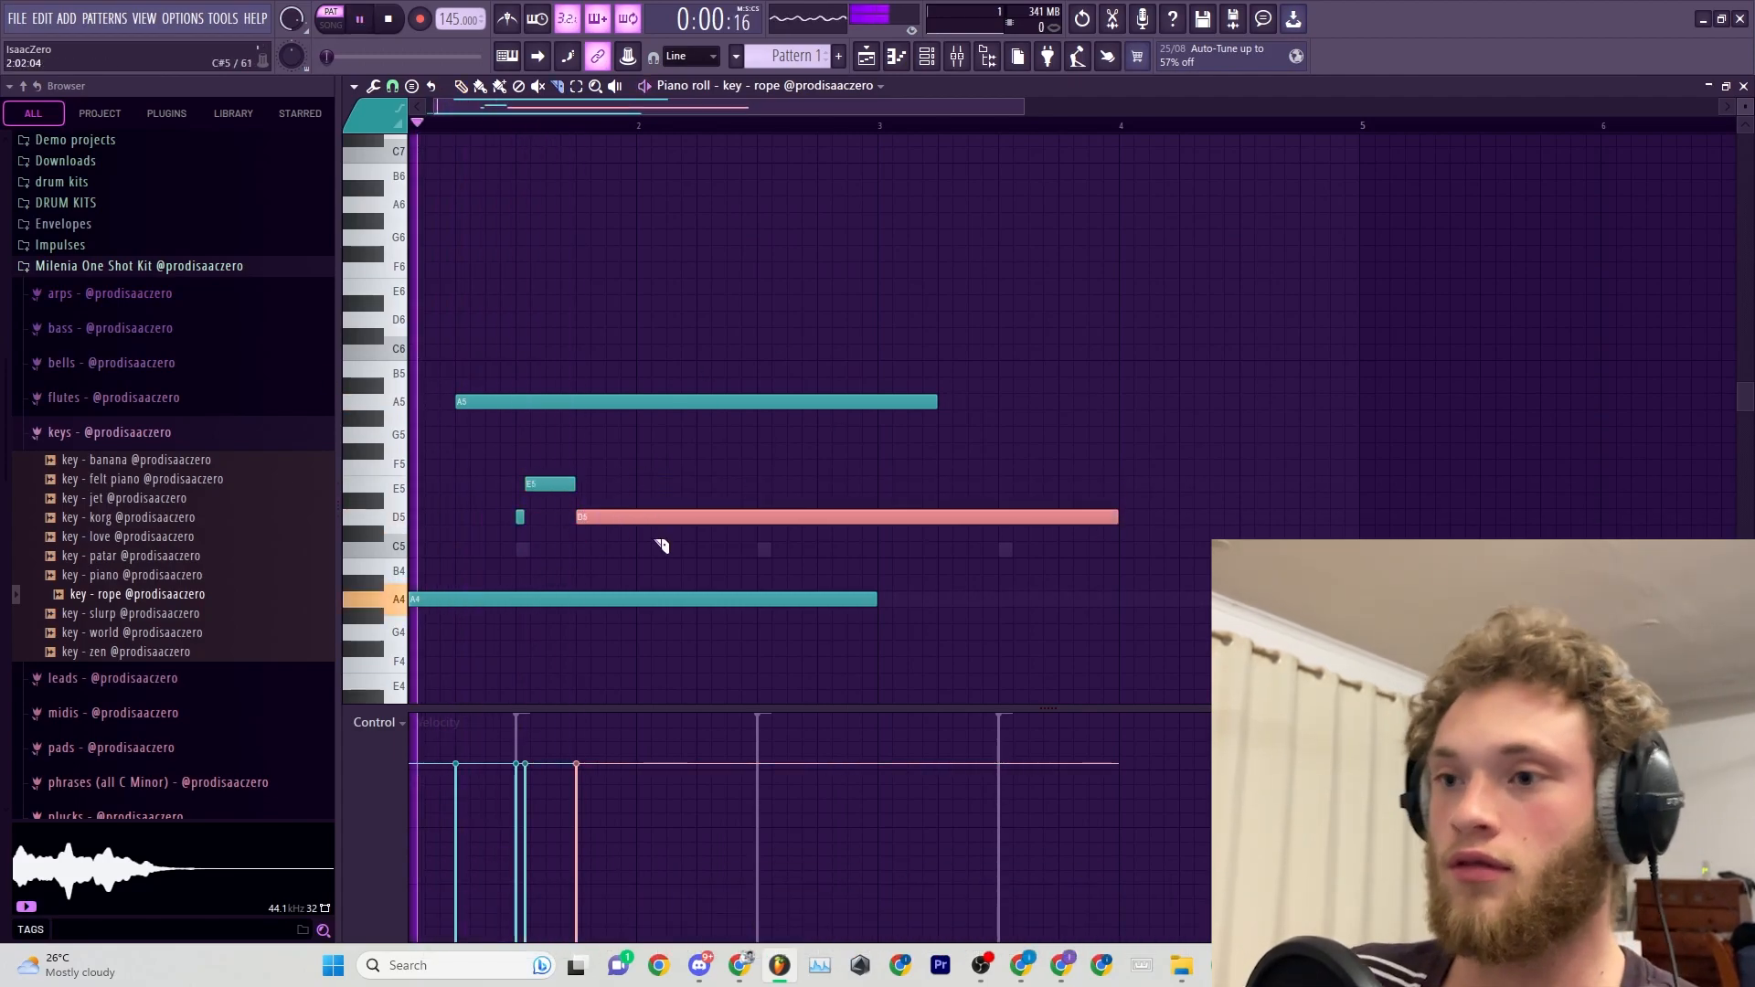
Add long D6 and C6 notes from bar 2 and slice the A5, D5 and D6 notes, trimming D5 at bar 3.
{"action": "key", "text": "n"}
{"action": "left_click", "coordinate": [1189, 618], "text": "ctrl"}
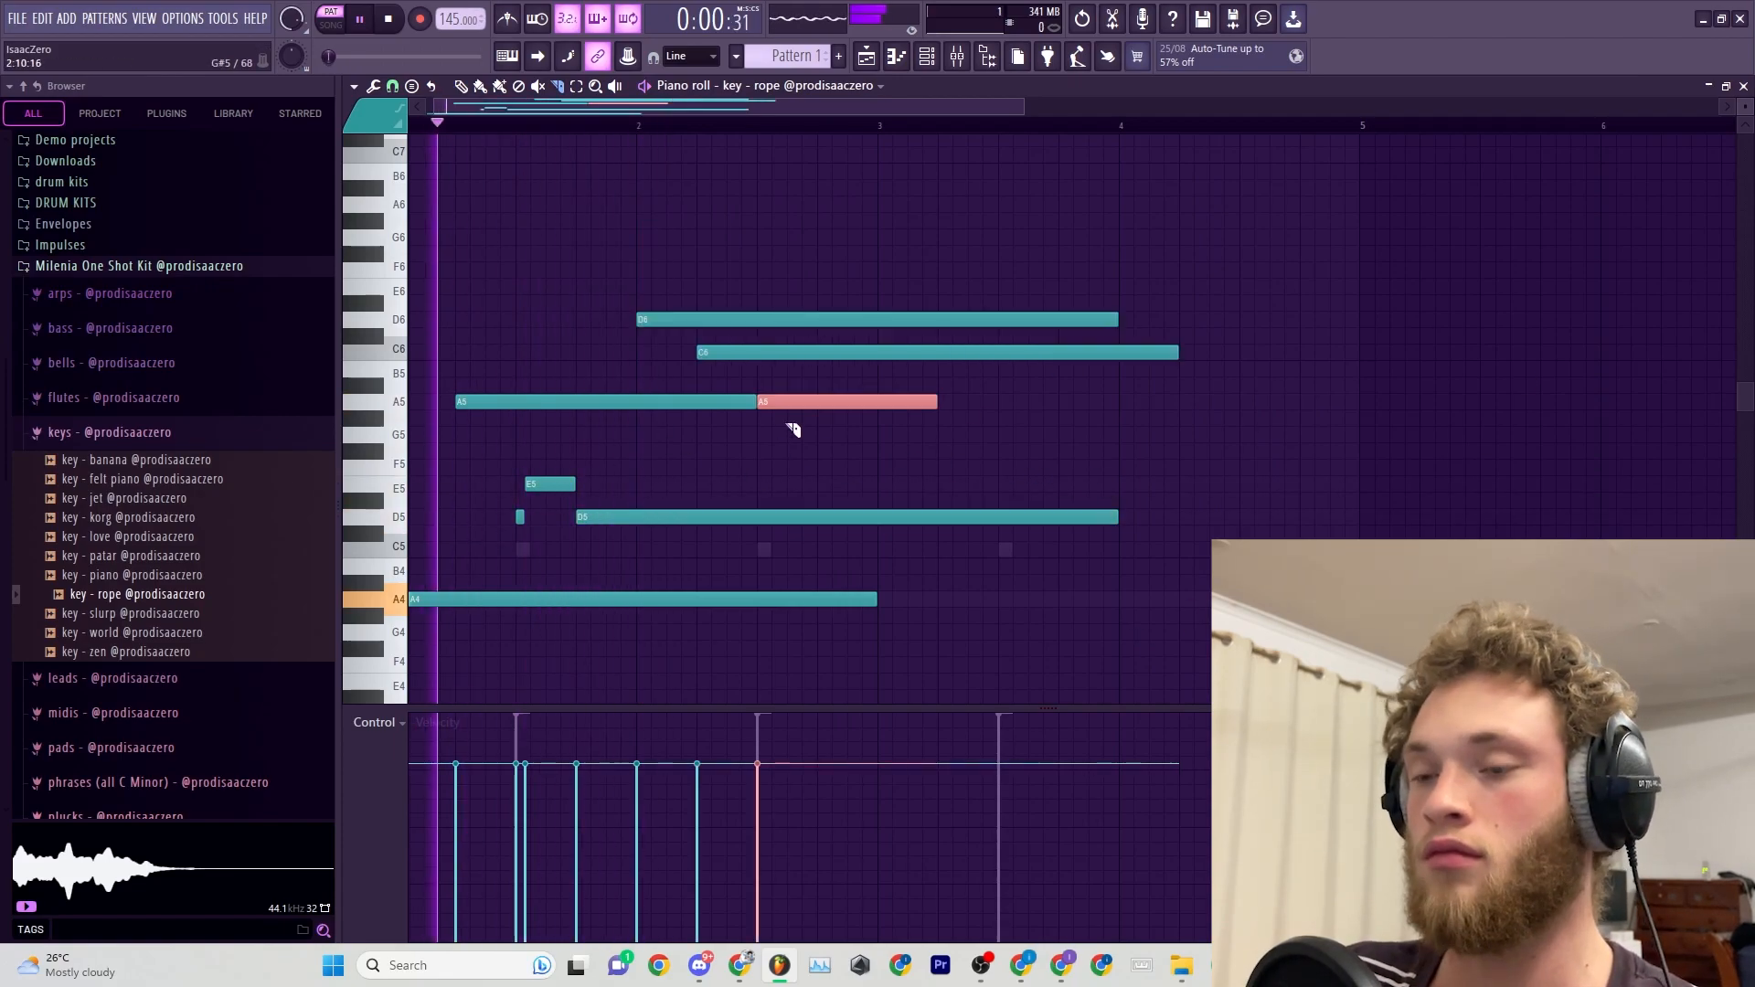
{"action": "left_click", "coordinate": [898, 519]}
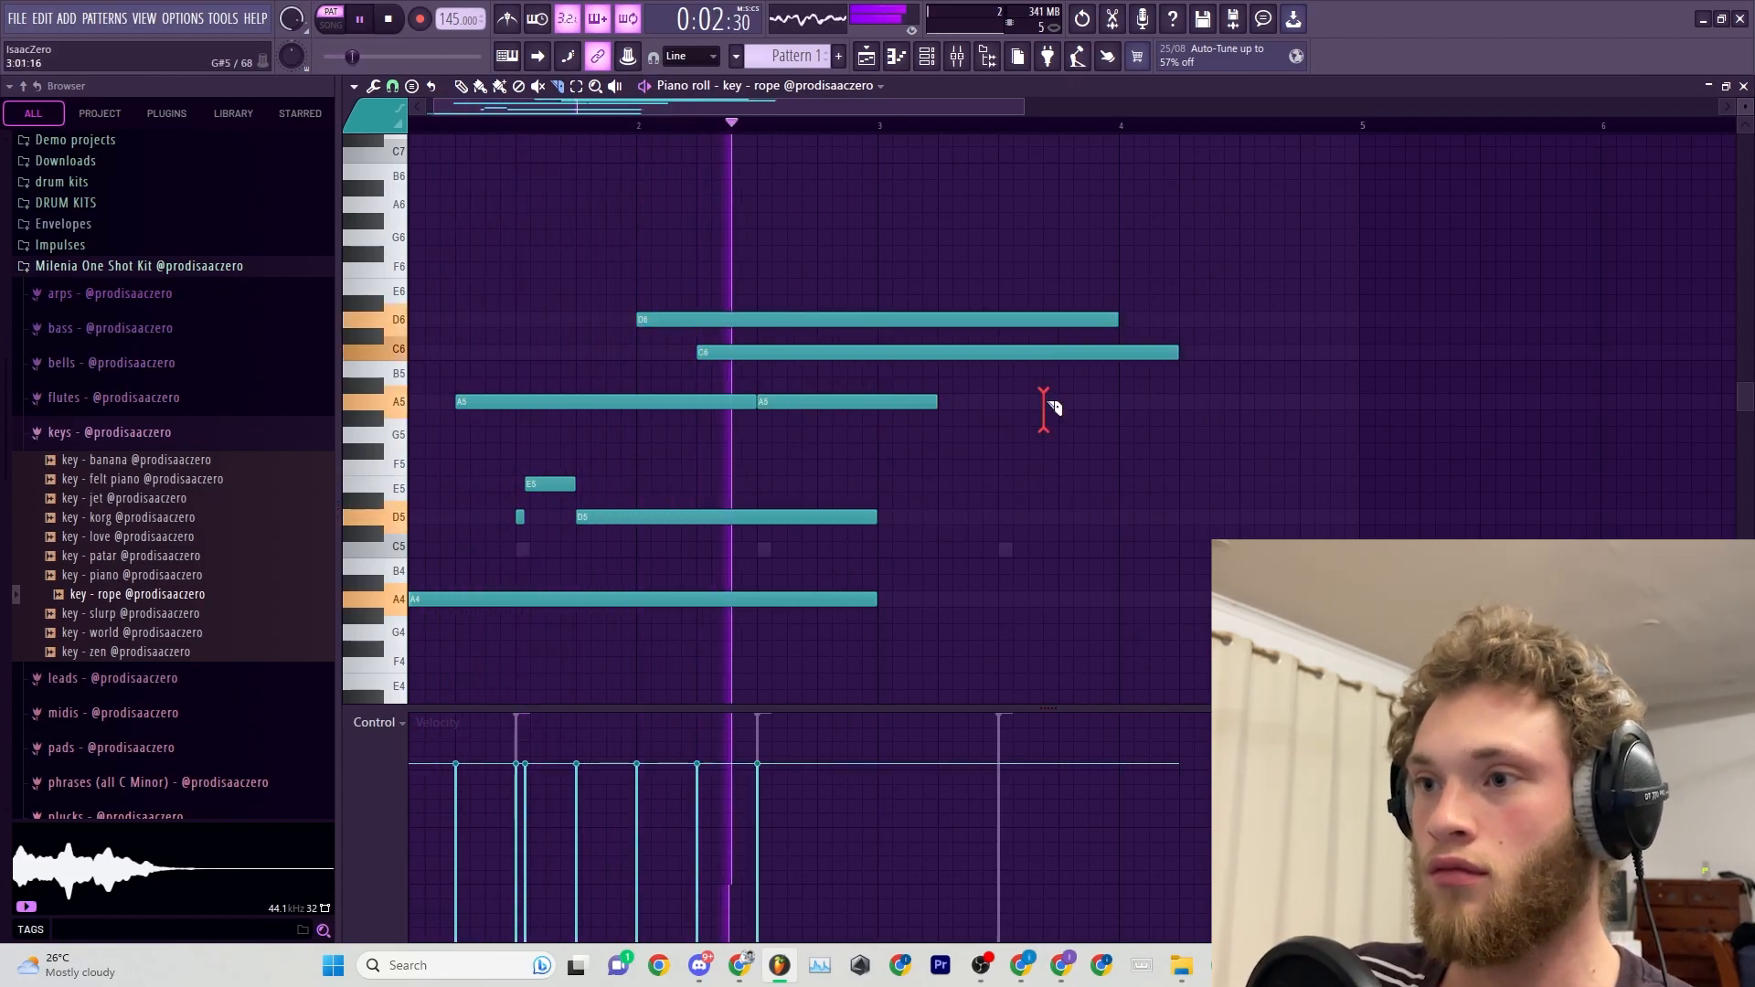
{"action": "left_click_drag", "start_coordinate": [730, 308], "coordinate": [732, 364]}
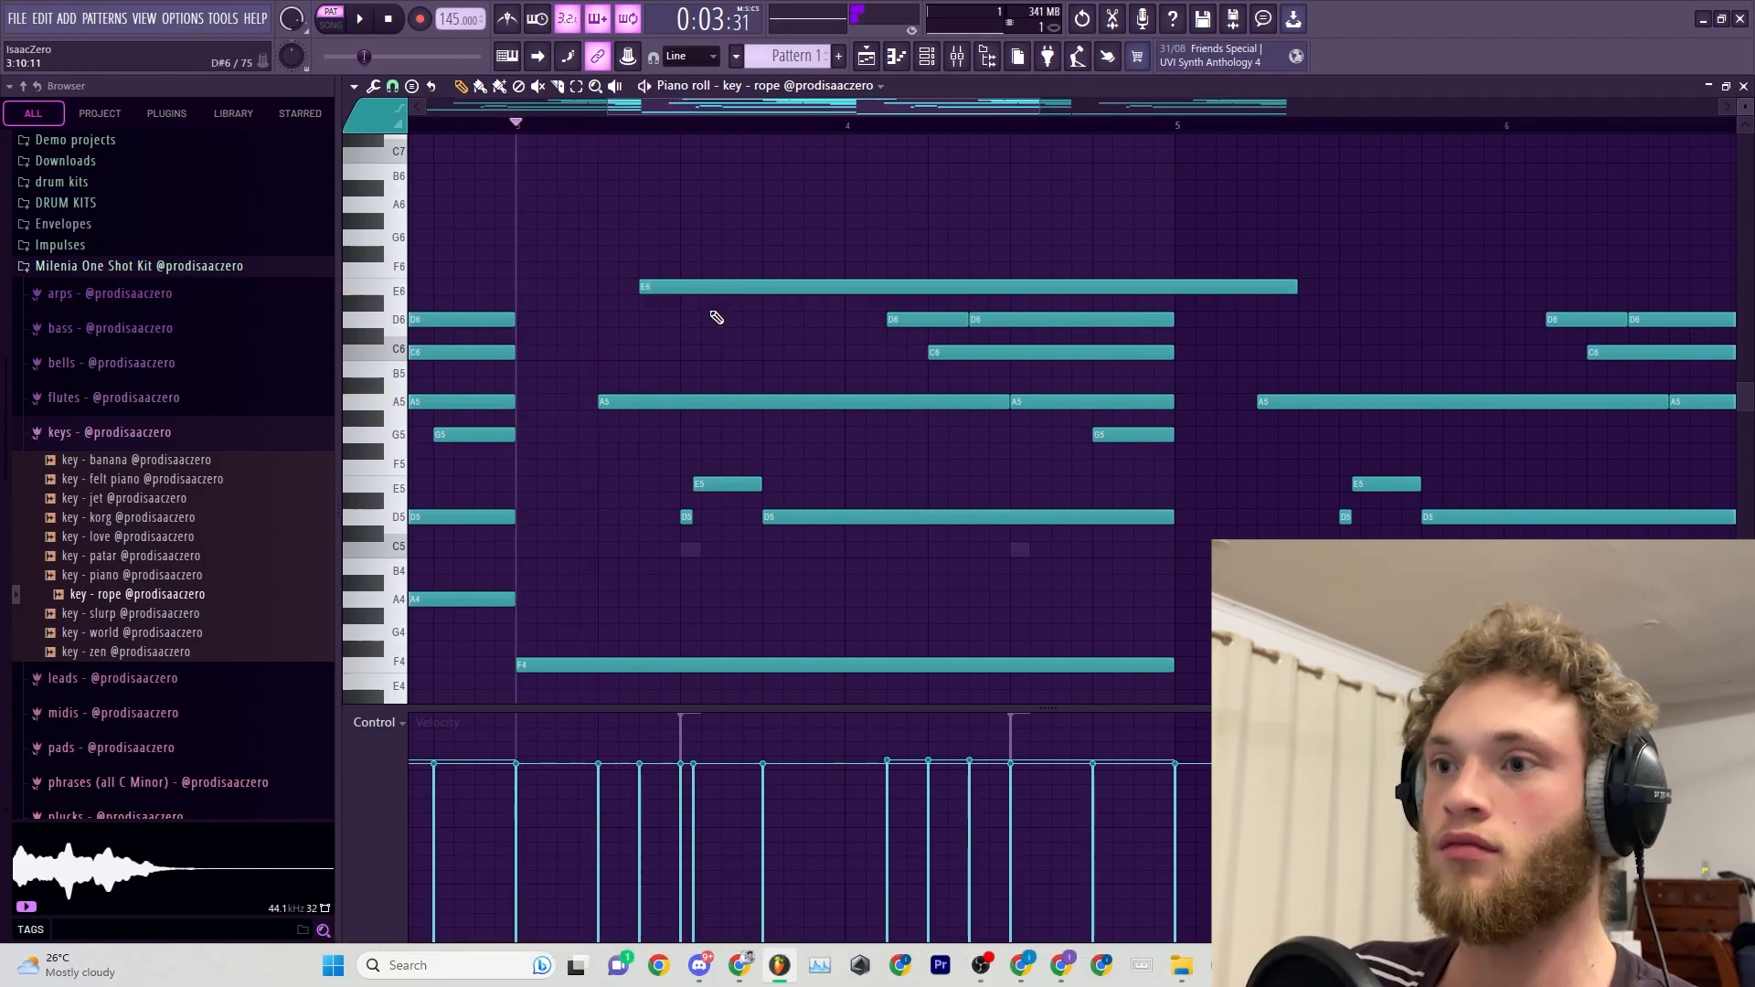
Nudge the E6 note forward in time and add a long A6 note above the F4 bass note in bar 3.
{"action": "key", "text": "space"}
{"action": "mouse_move", "coordinate": [764, 226]}
{"action": "left_mouse_down"}
{"action": "mouse_move", "coordinate": [768, 196]}
{"action": "mouse_move", "coordinate": [766, 216]}
{"action": "left_mouse_up"}
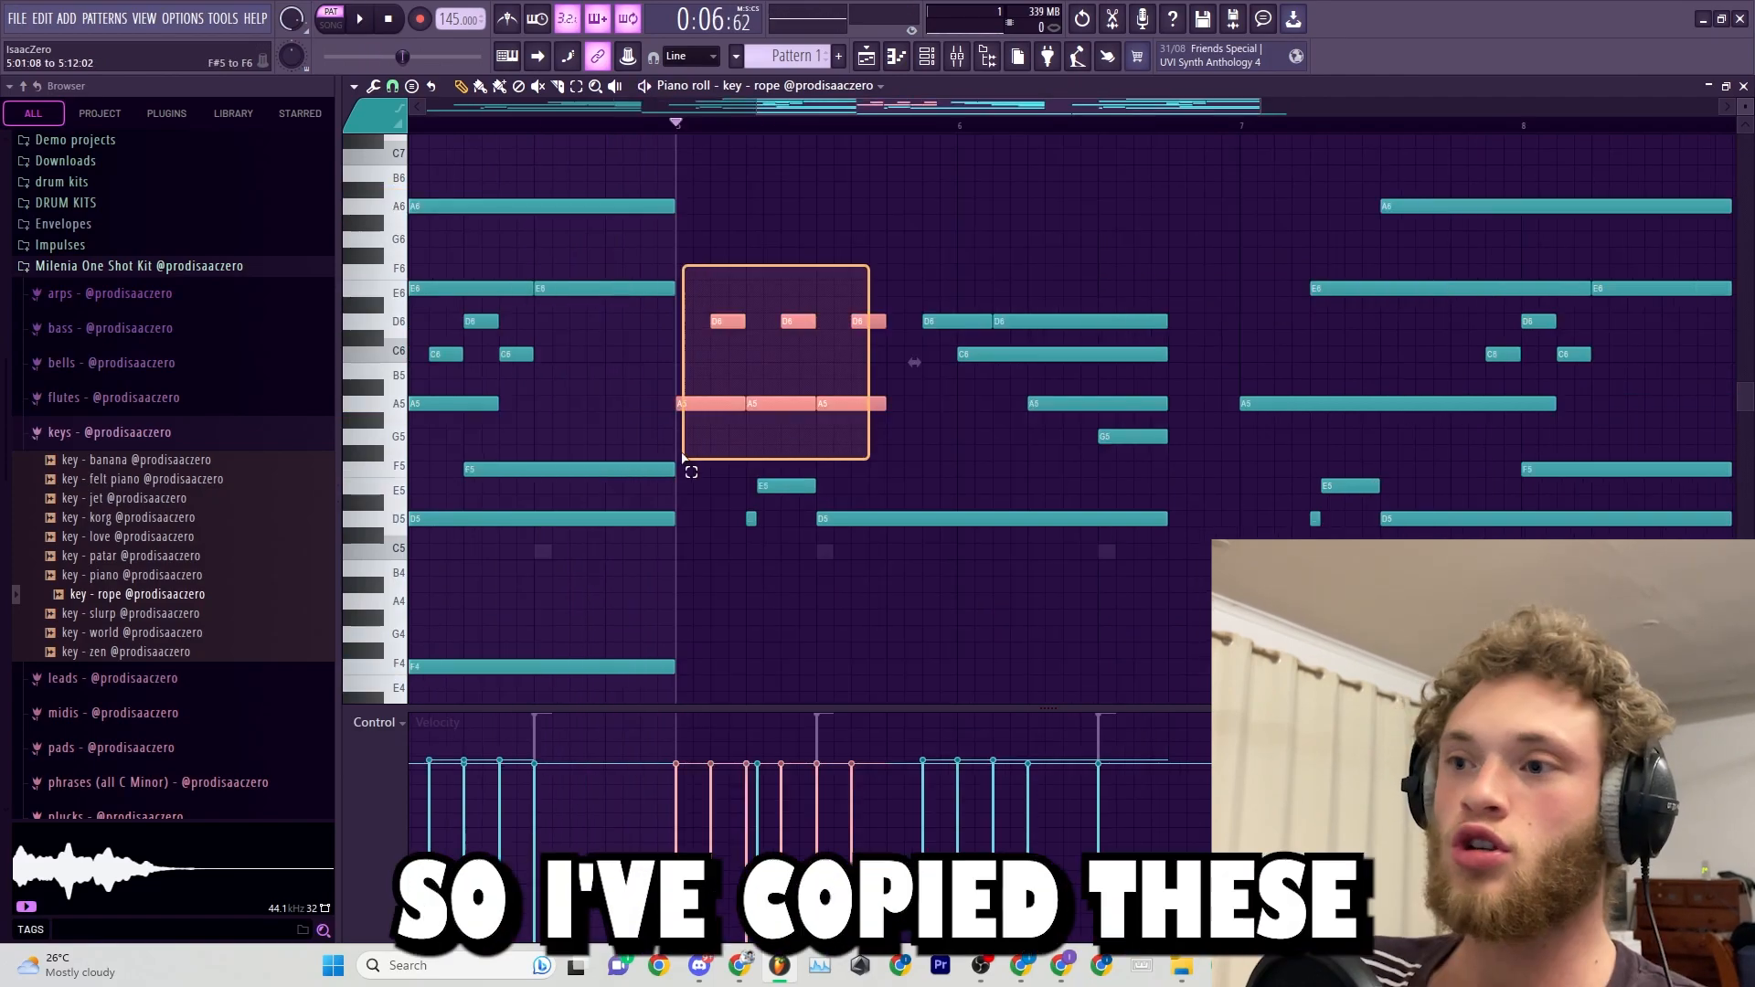
{"action": "left_click_drag", "start_coordinate": [688, 462], "coordinate": [691, 461]}
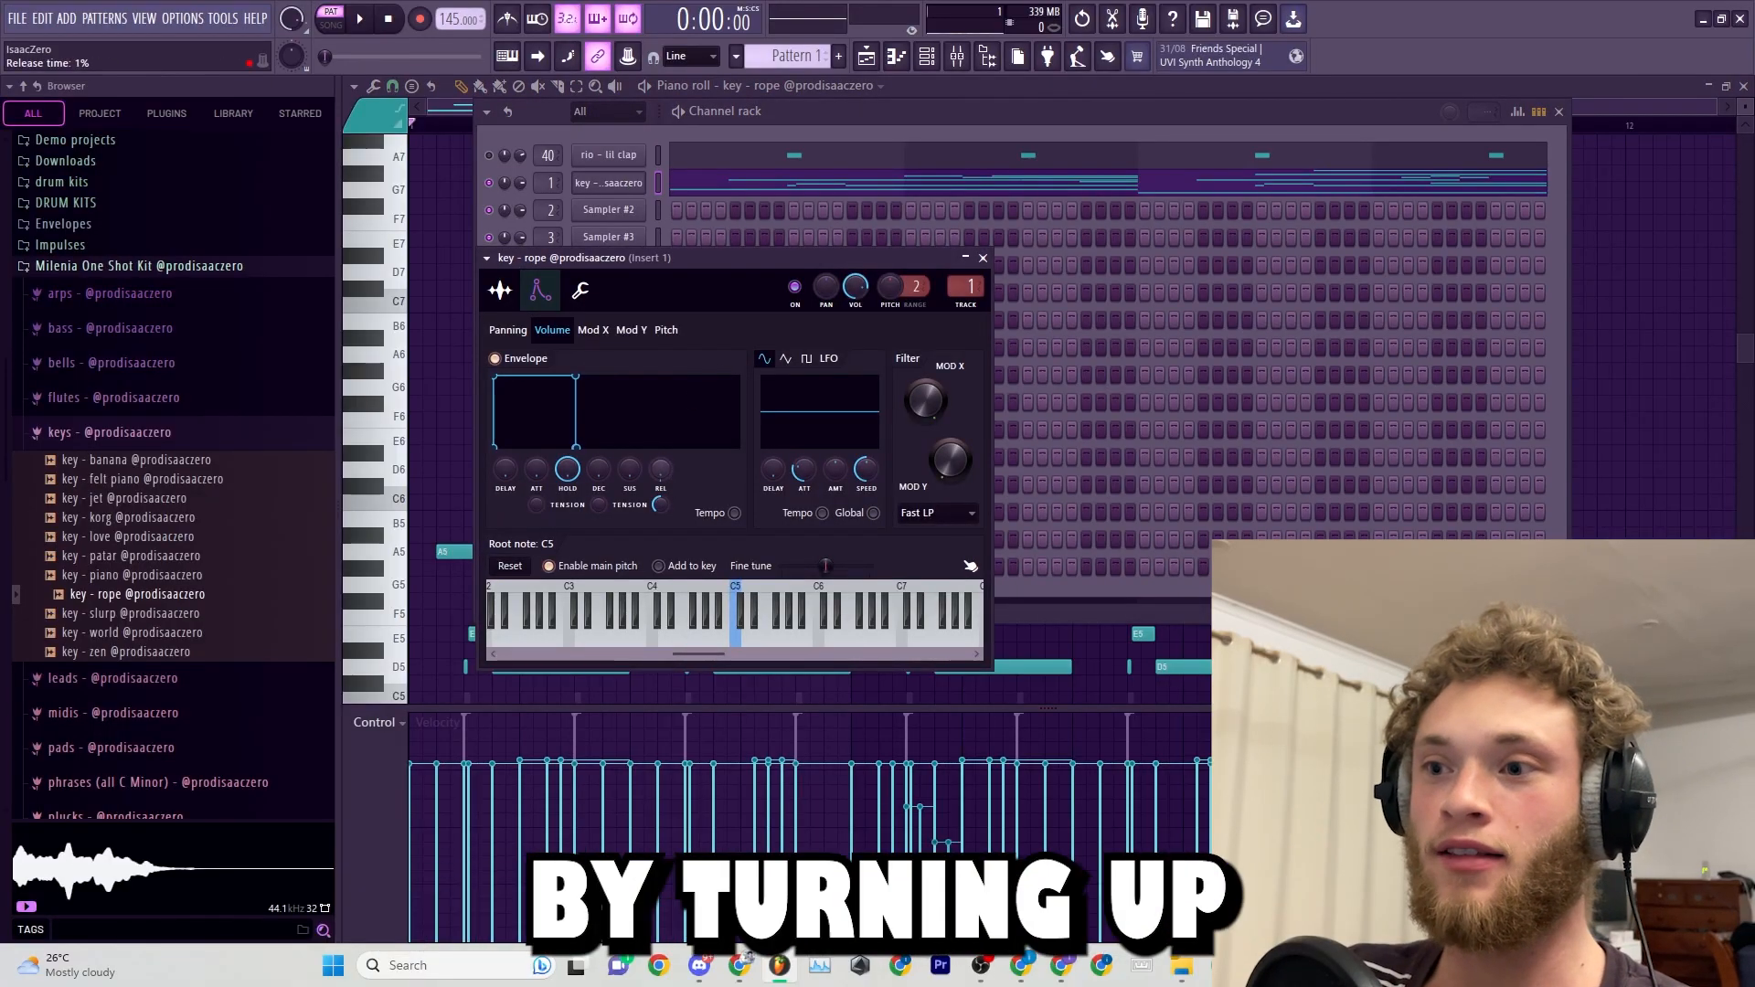
Raise the rope key's envelope release and cut its low end with Fruity parametric EQ 2 on Insert 1.
{"action": "left_click_drag", "start_coordinate": [660, 469], "coordinate": [660, 460]}
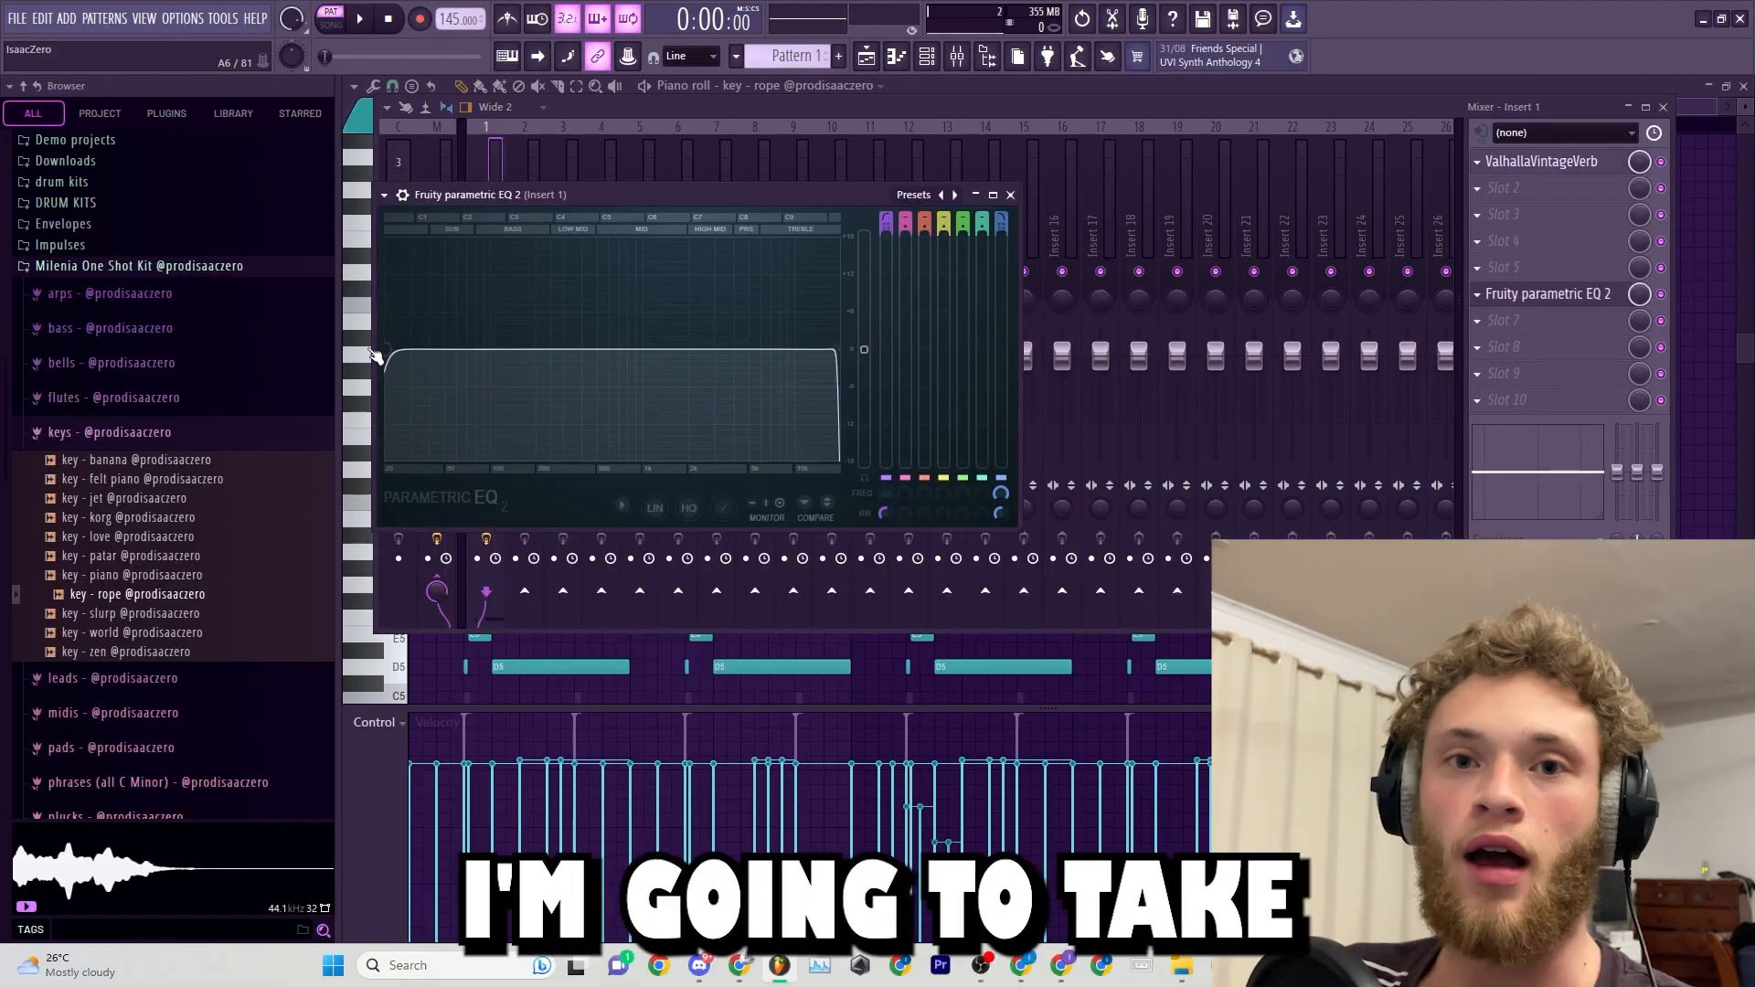
{"action": "left_click_drag", "start_coordinate": [457, 369], "coordinate": [557, 369]}
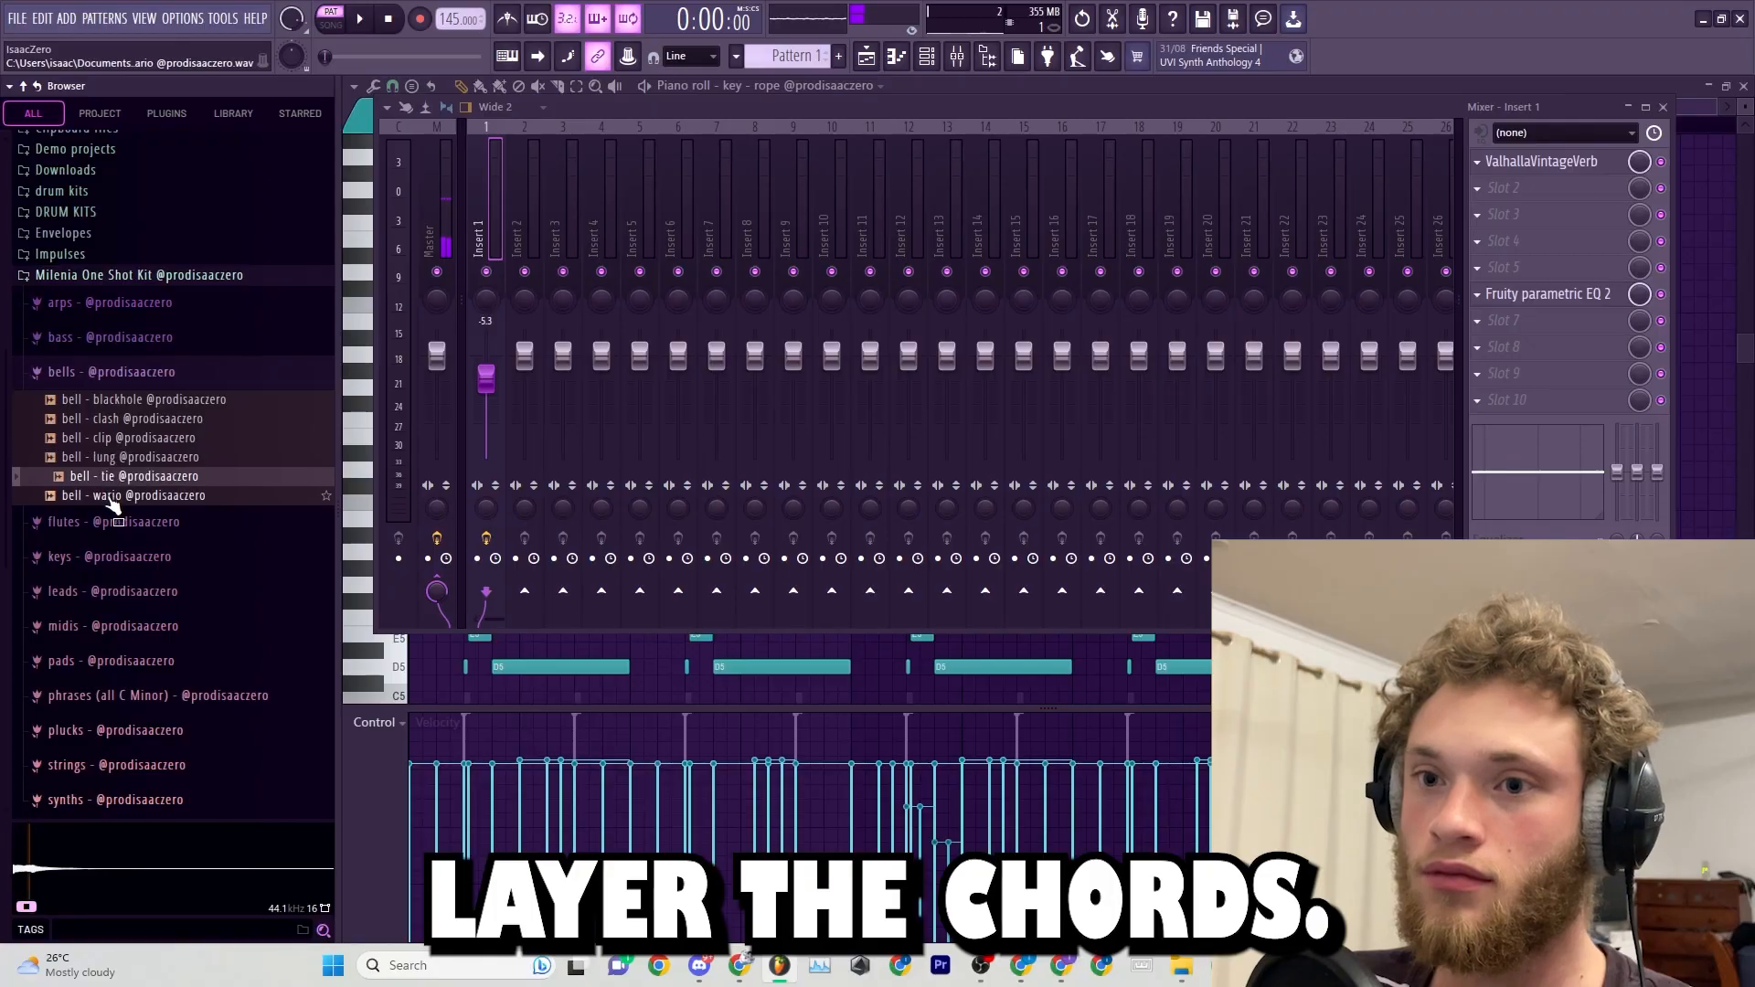
Pick the bell - lung sample and load it into channel 2 of the channel rack.
{"action": "left_click", "coordinate": [169, 457]}
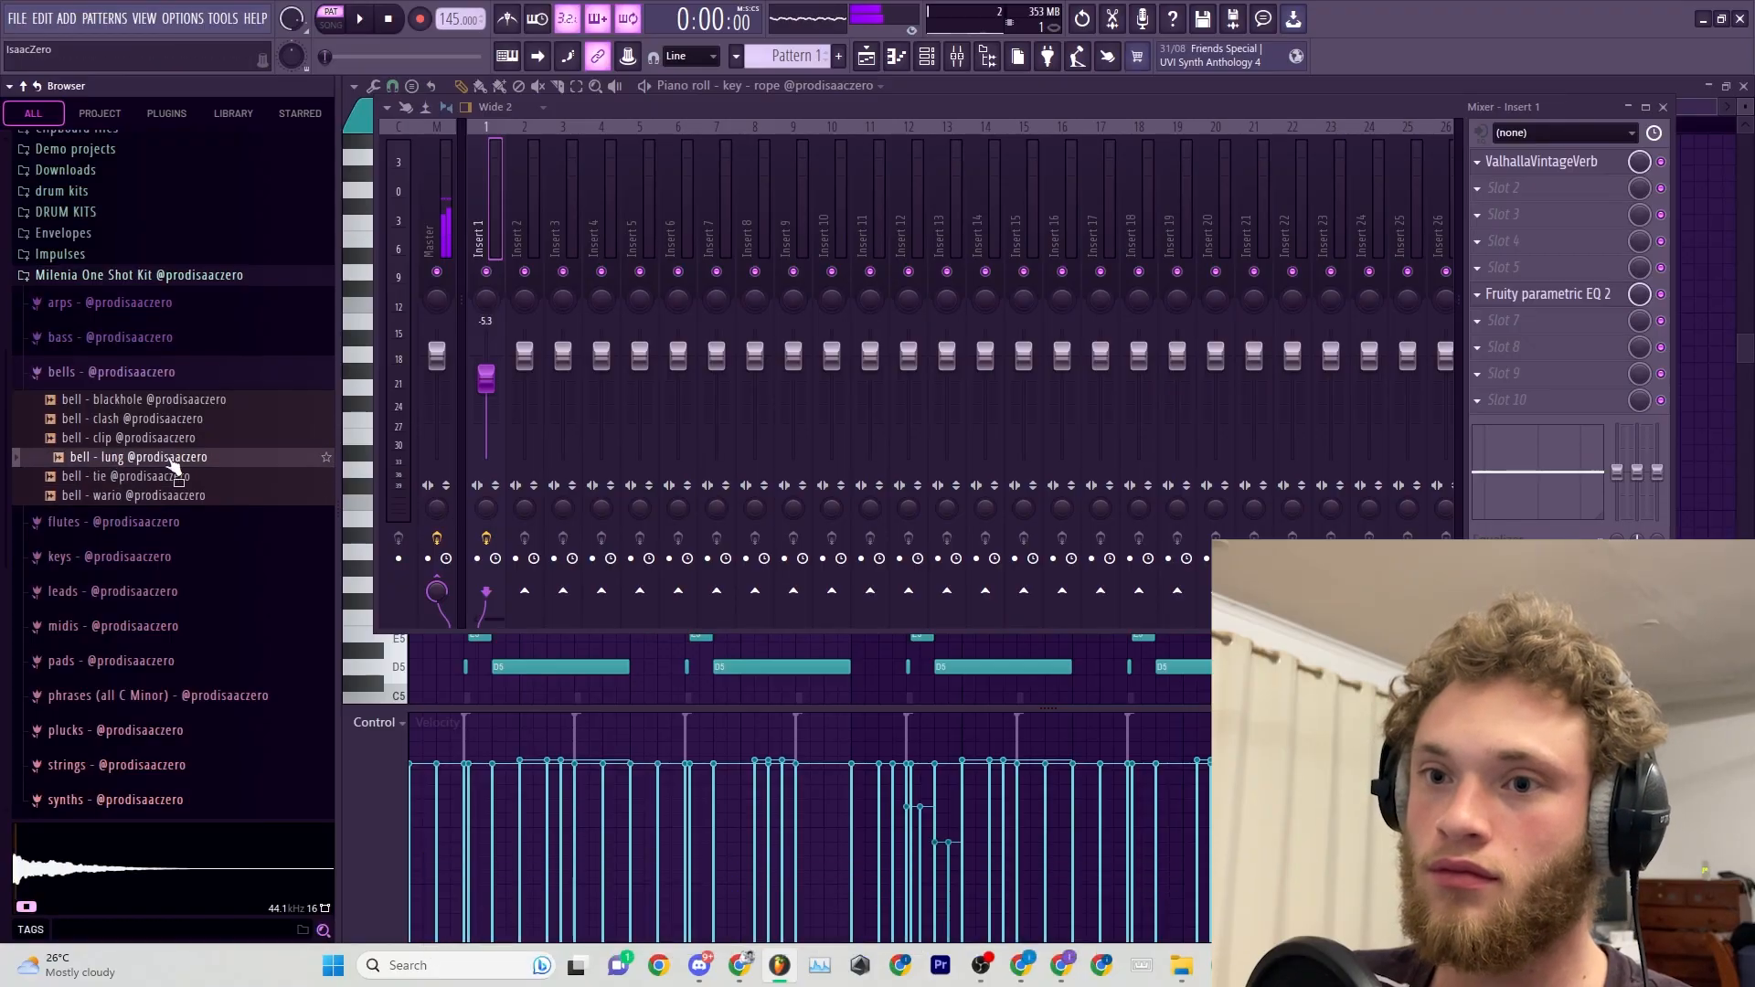
{"action": "left_click", "coordinate": [926, 55]}
{"action": "left_click_drag", "start_coordinate": [626, 251], "coordinate": [622, 216]}
Write a sparse bell counter-melody over the chords, starting with short A4 and E5 notes.
{"action": "key", "text": "space"}
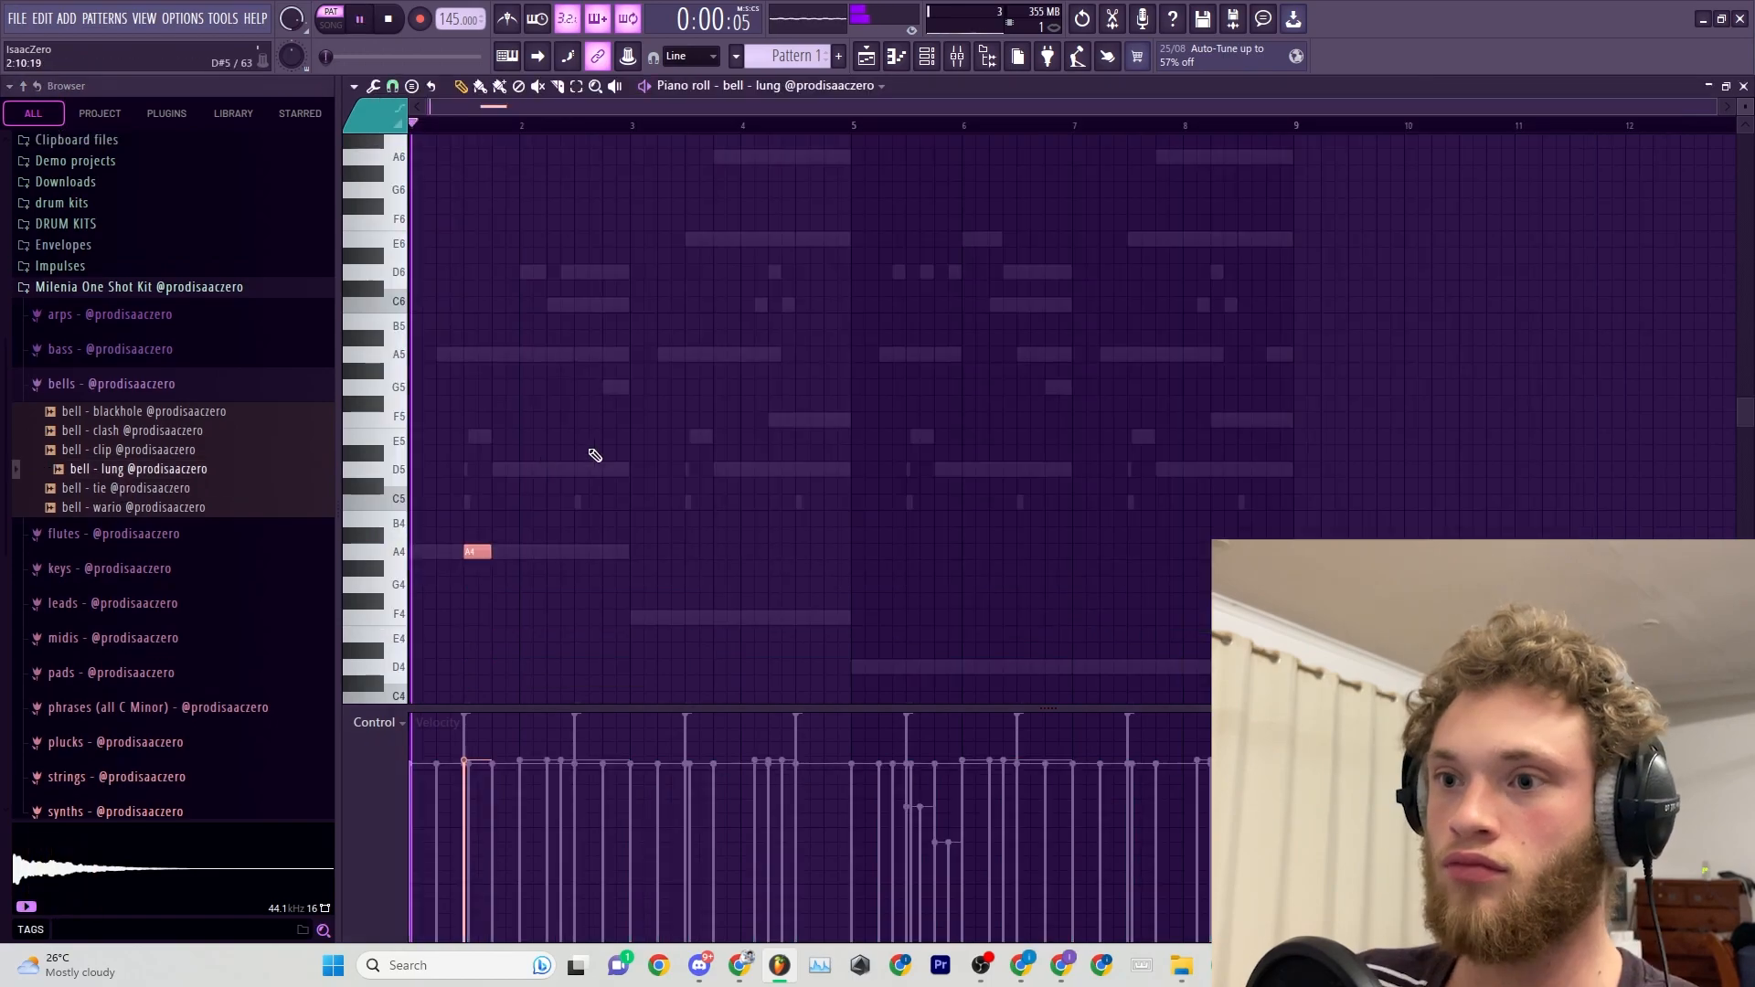
{"action": "scroll", "coordinate": [588, 454], "scroll_direction": "up", "scroll_amount": 4}
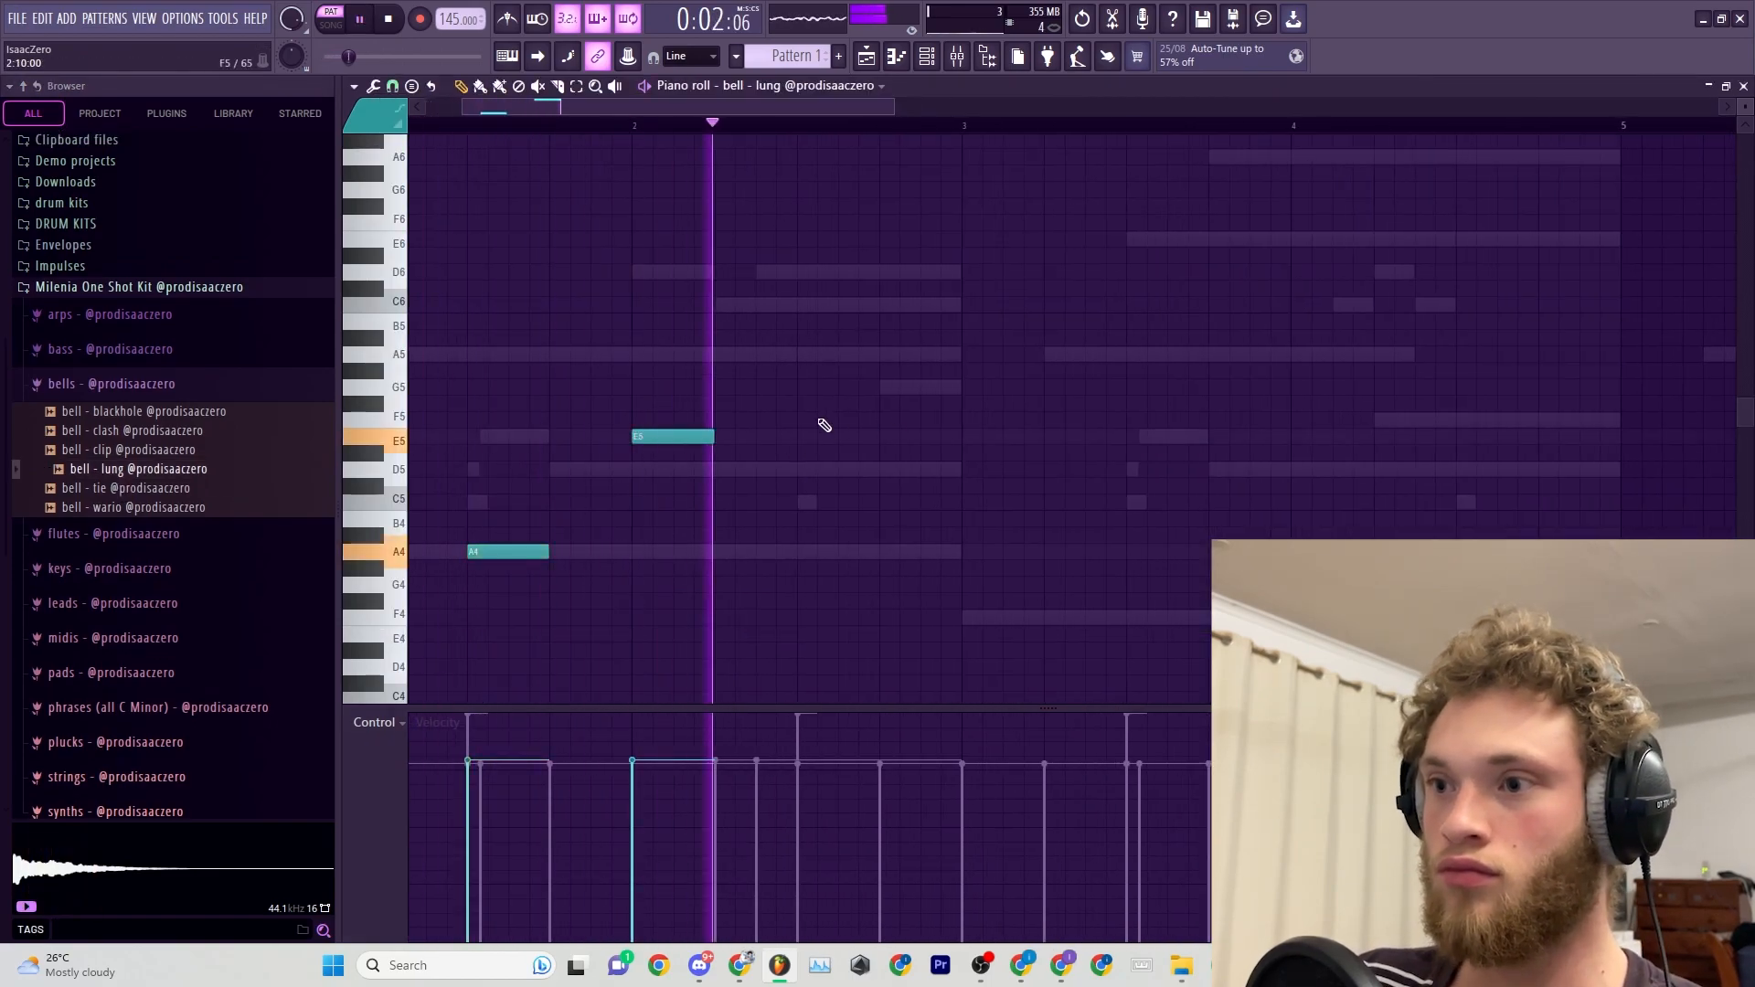
{"action": "scroll", "coordinate": [891, 516], "scroll_direction": "down", "scroll_amount": 2}
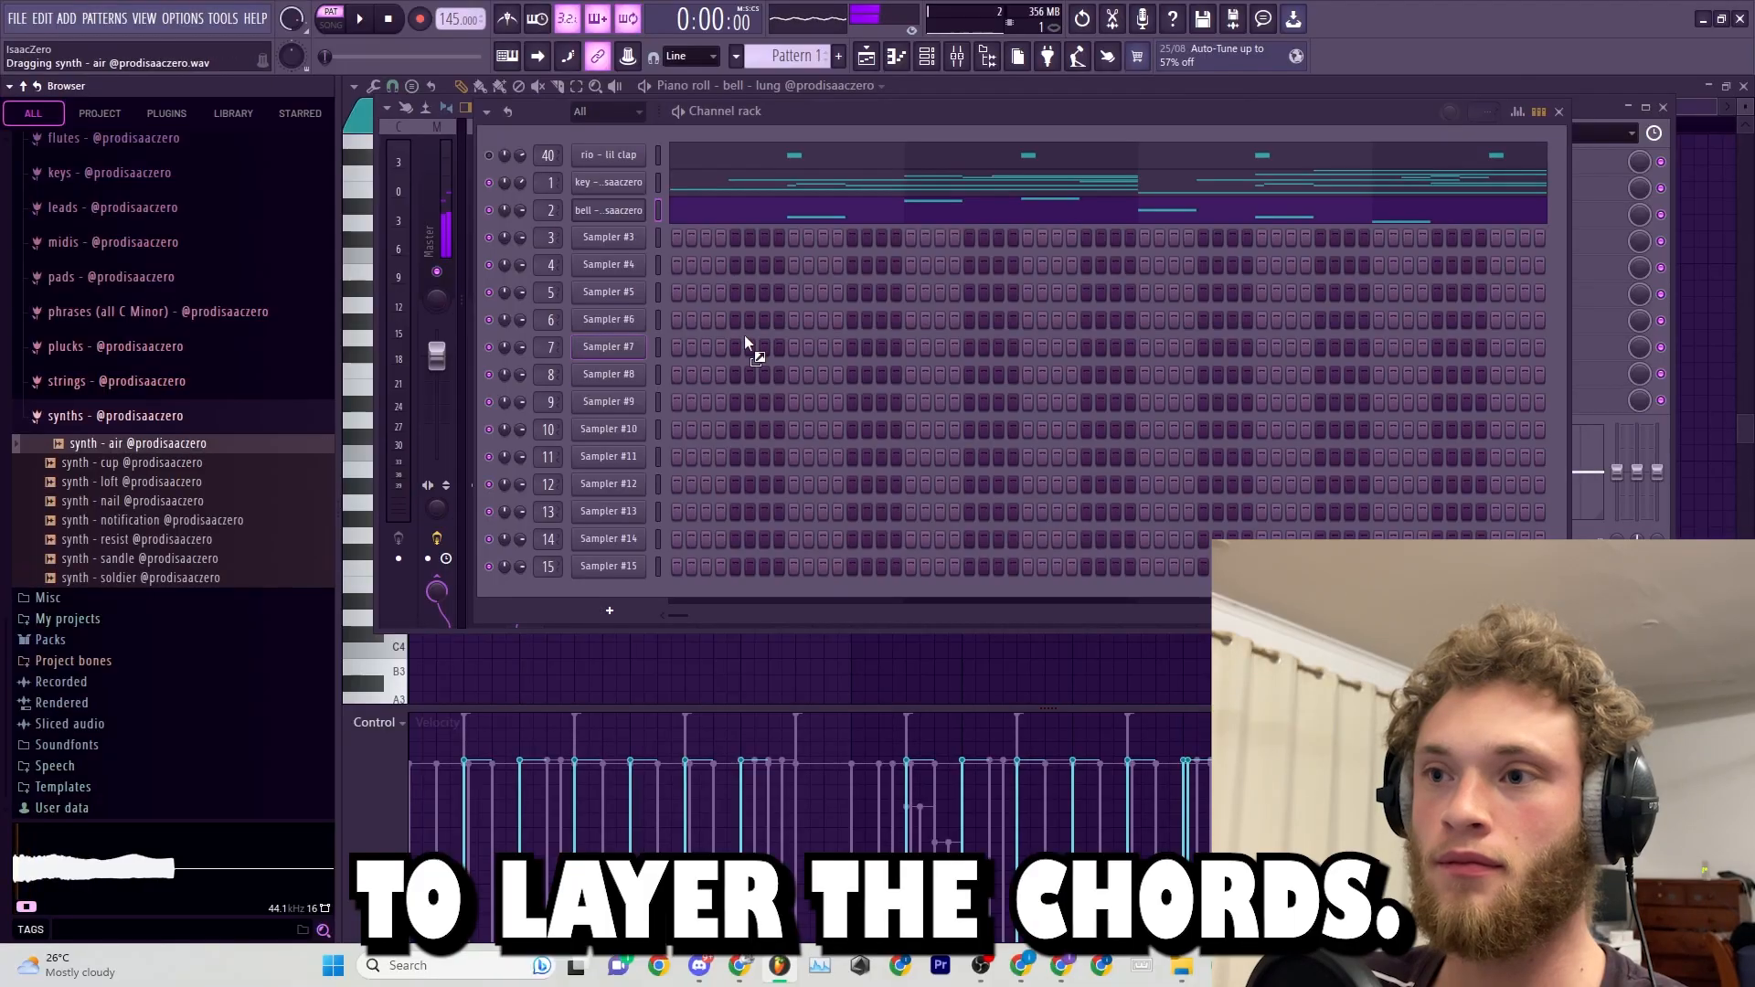
Load synth - air into channel 3 and lower its volume envelope attack.
{"action": "left_click_drag", "start_coordinate": [745, 343], "coordinate": [614, 239]}
{"action": "left_click", "coordinate": [613, 240]}
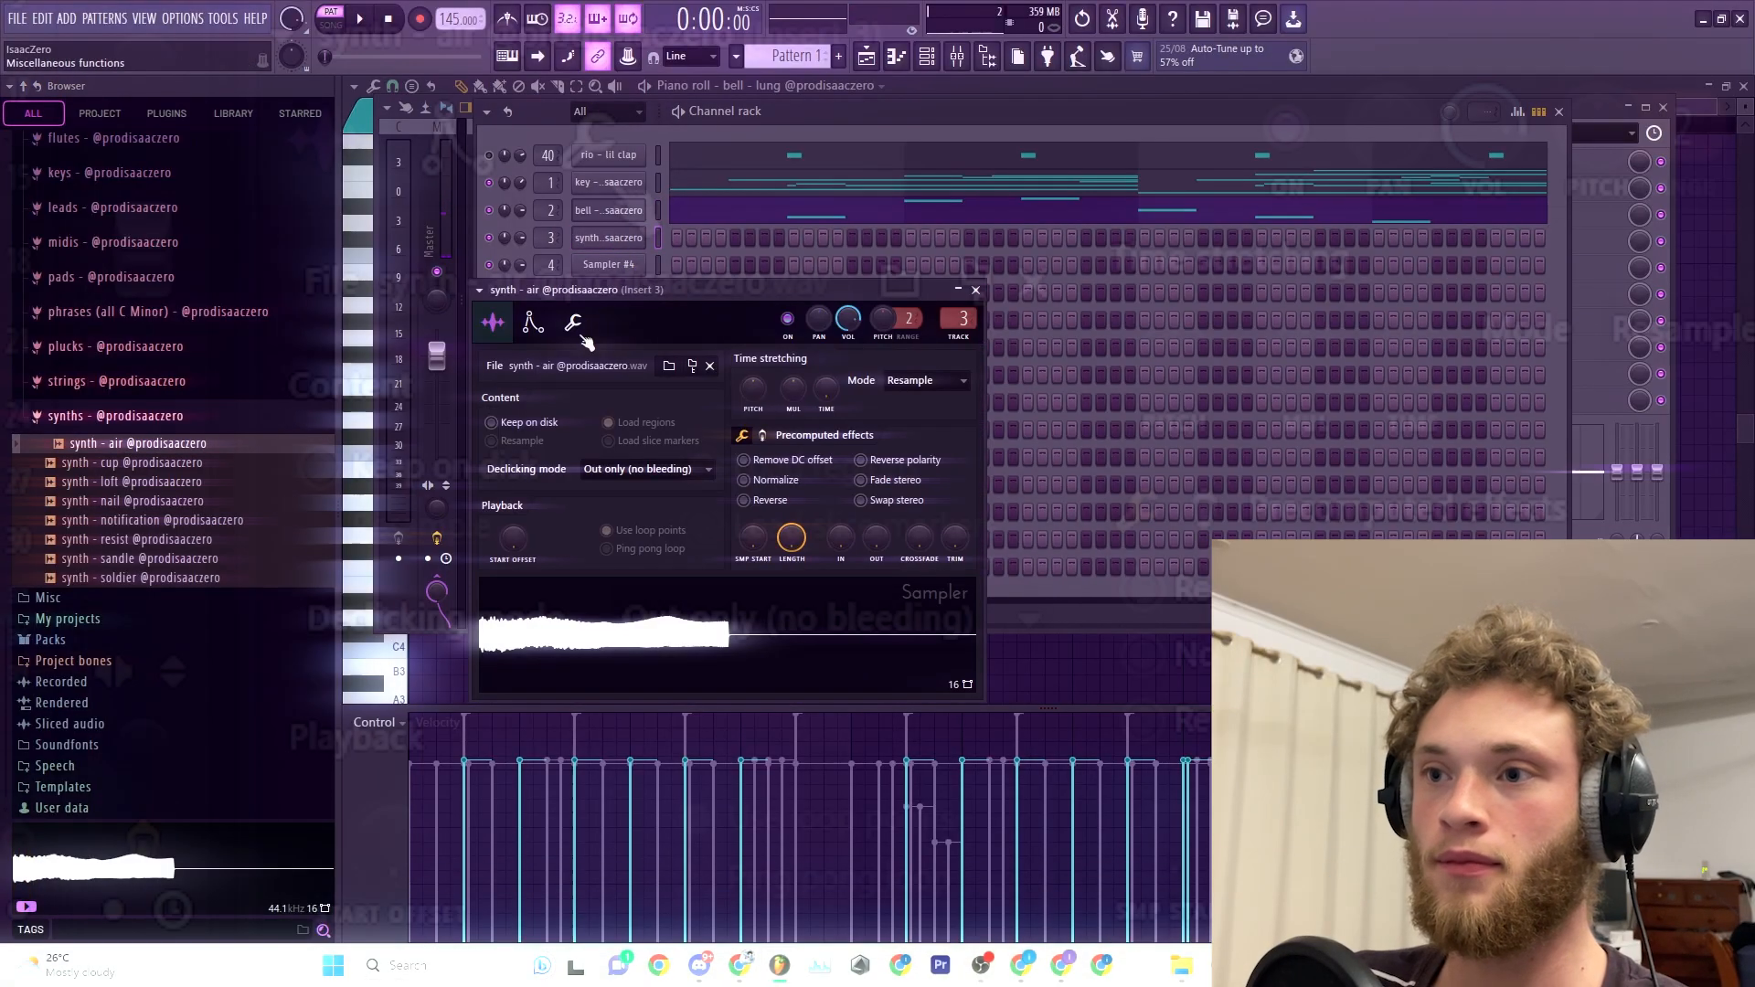
{"action": "left_click", "coordinate": [535, 325]}
{"action": "left_click_drag", "start_coordinate": [528, 500], "coordinate": [528, 513]}
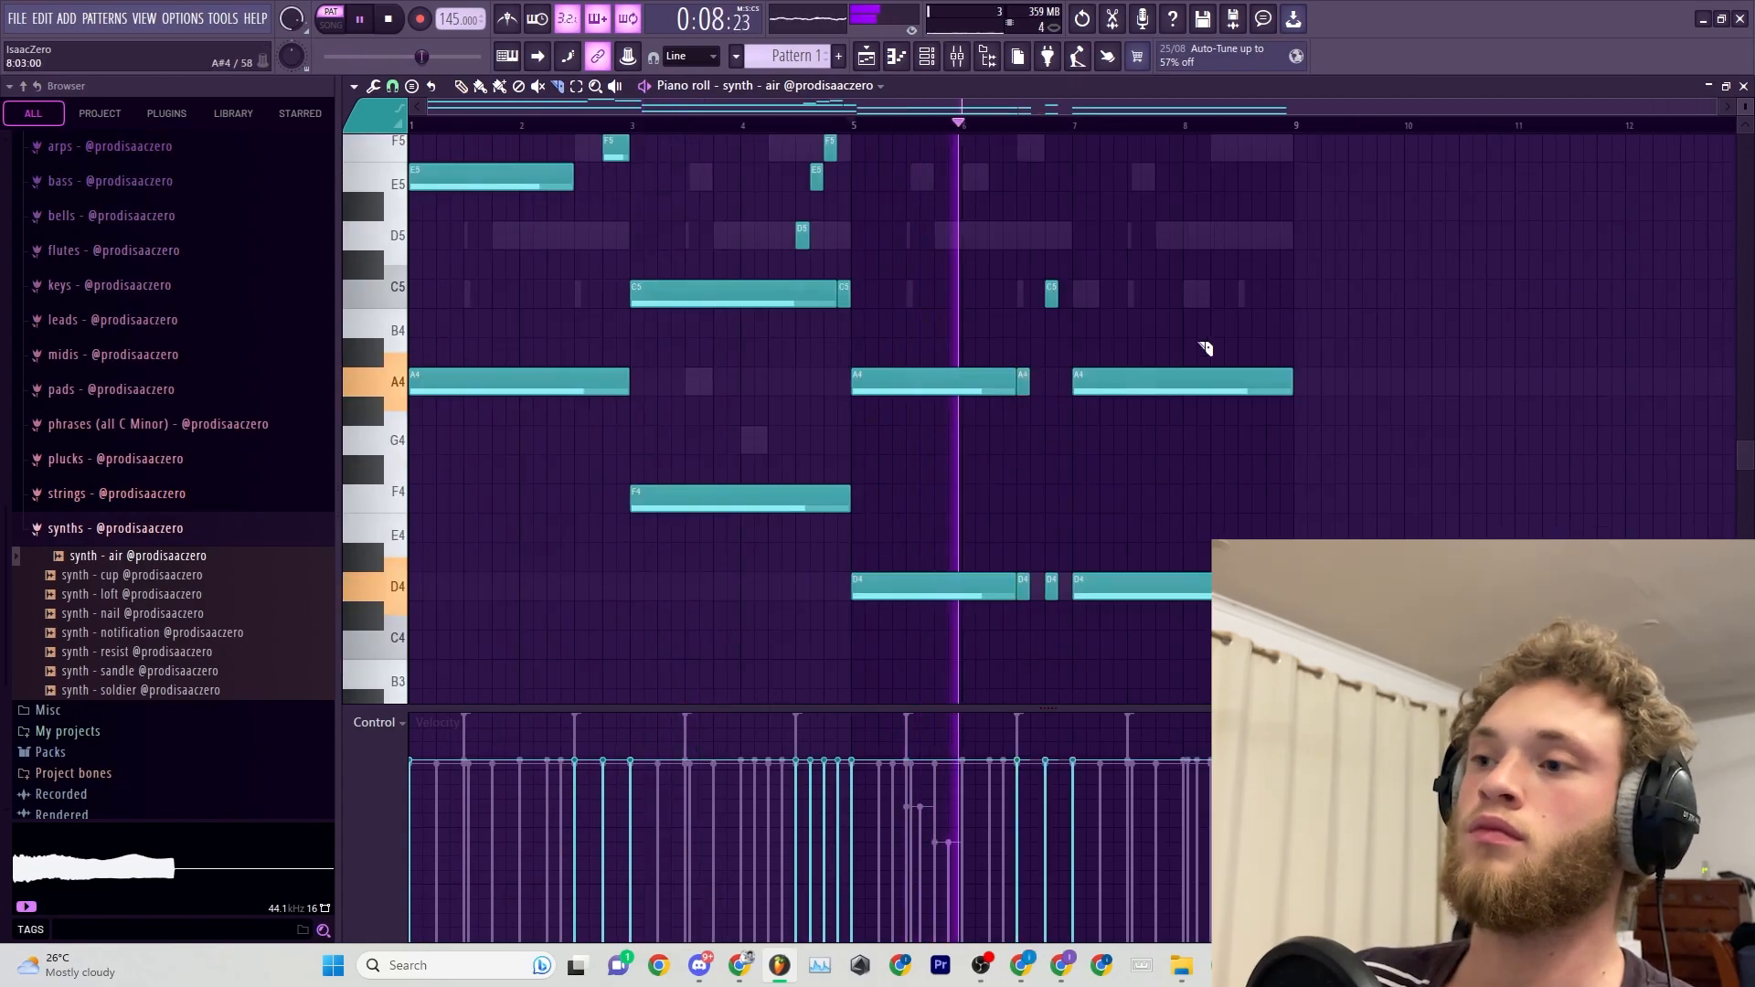
Layer the chords on the synth with D4 and A4 notes and a short C5, and replace its sample with synth - cup.
{"action": "scroll", "coordinate": [1205, 348], "scroll_direction": "up", "scroll_amount": 4}
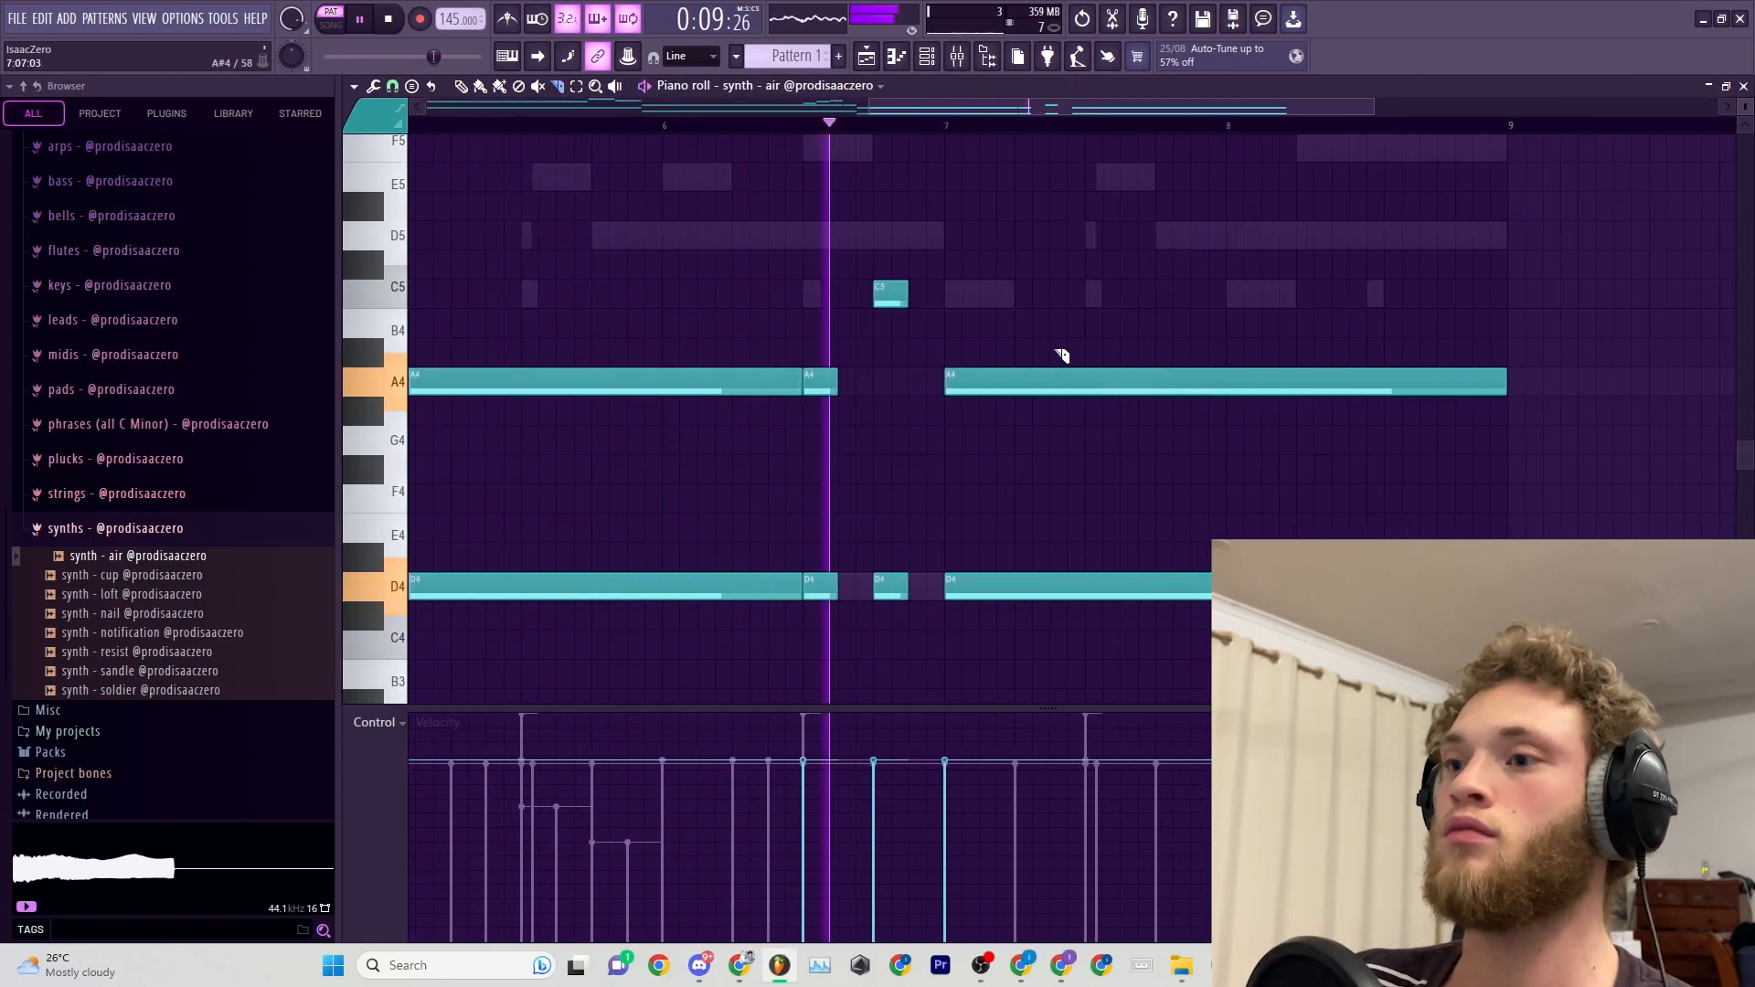
{"action": "scroll", "coordinate": [1280, 395], "scroll_direction": "down", "scroll_amount": 4}
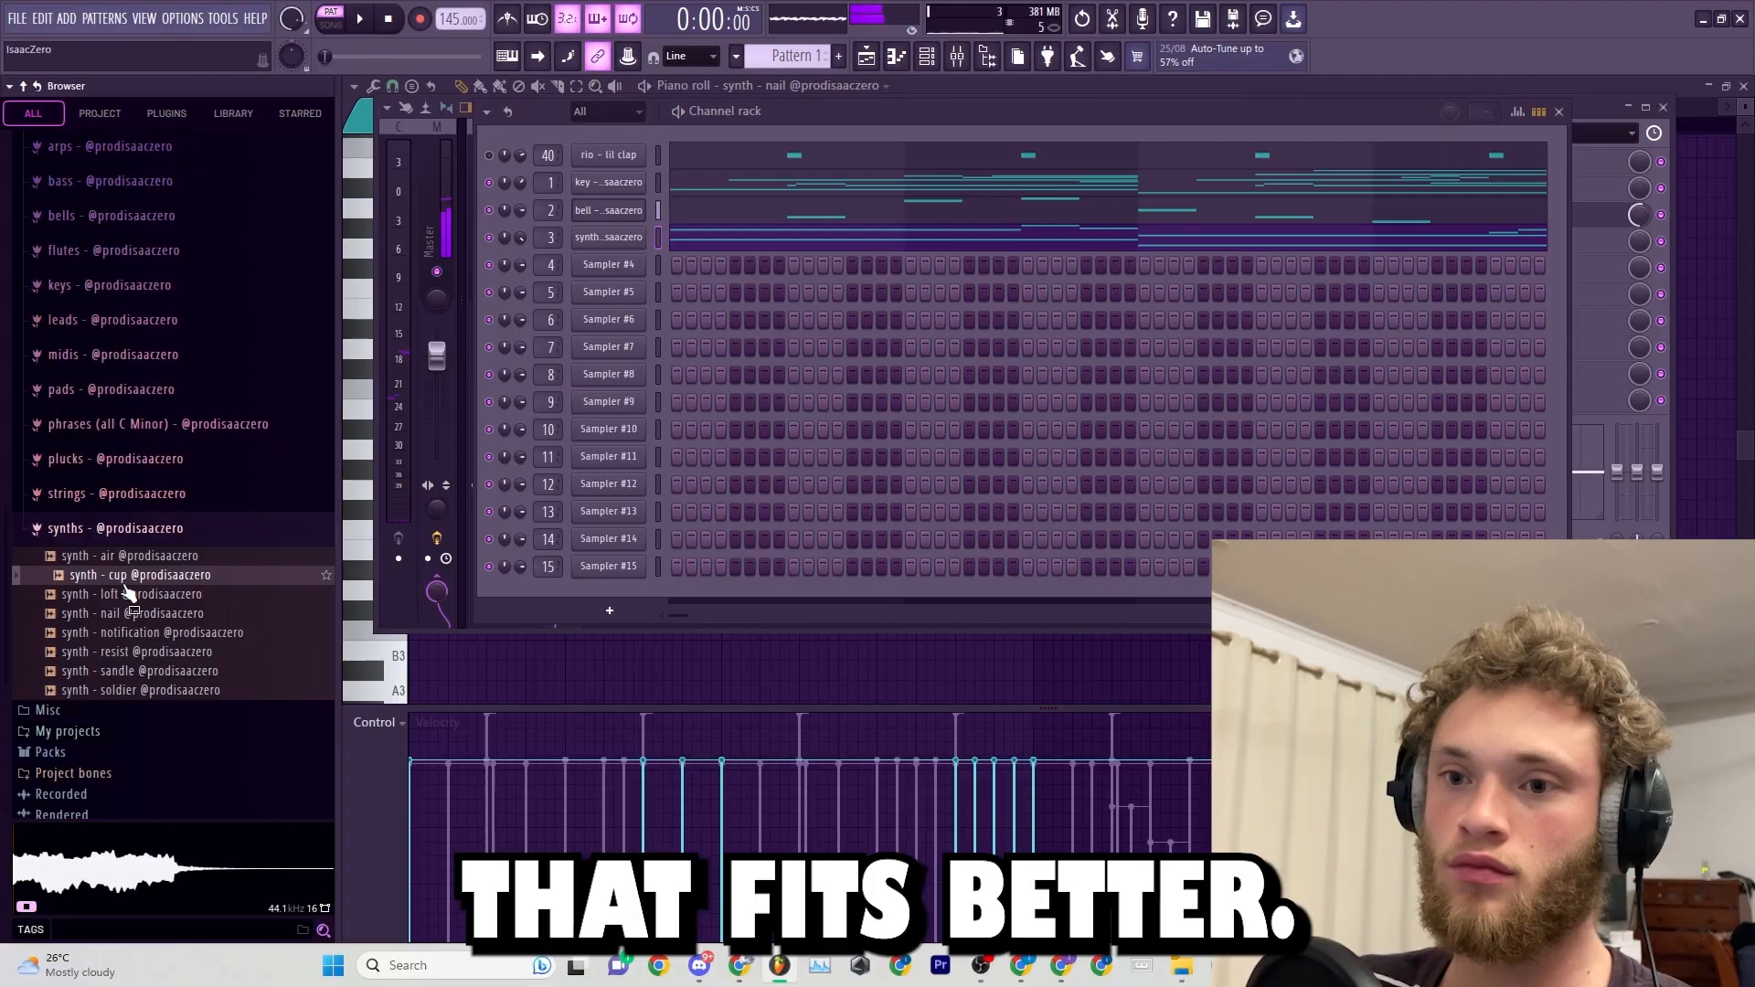
{"action": "left_click_drag", "start_coordinate": [132, 576], "coordinate": [428, 484]}
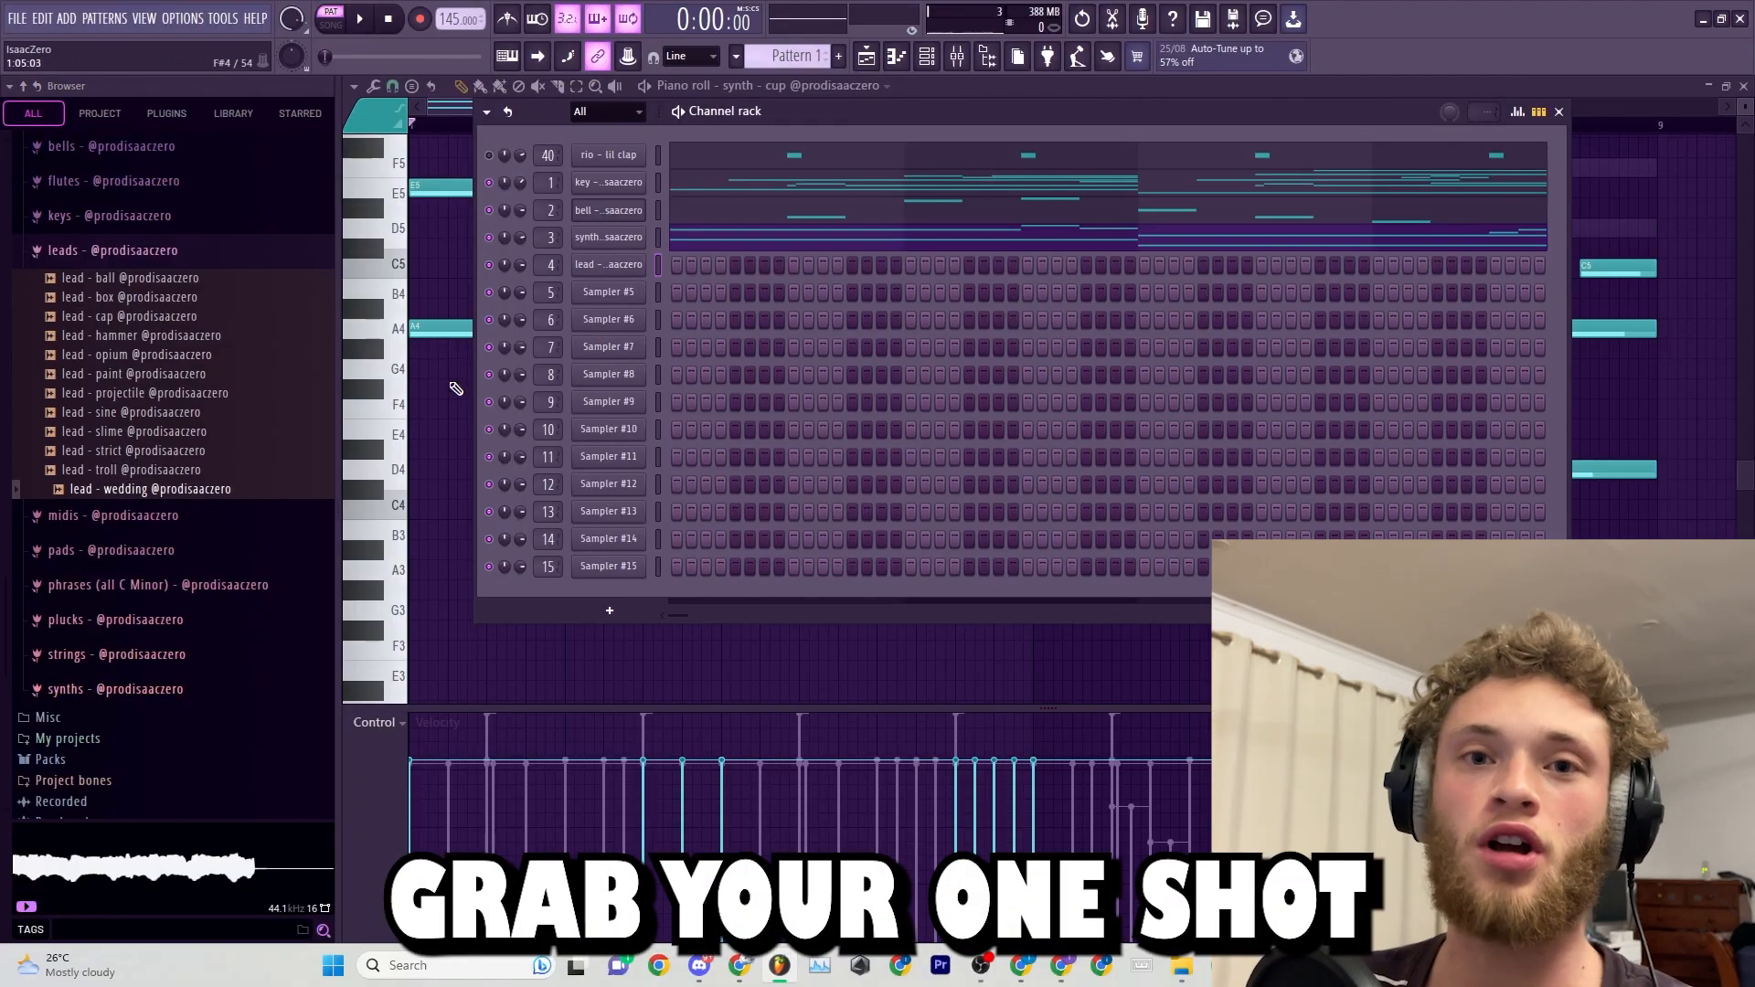
Adjust the lead - wedding channel's volume envelope and miscellaneous functions settings.
{"action": "left_click", "coordinate": [613, 267]}
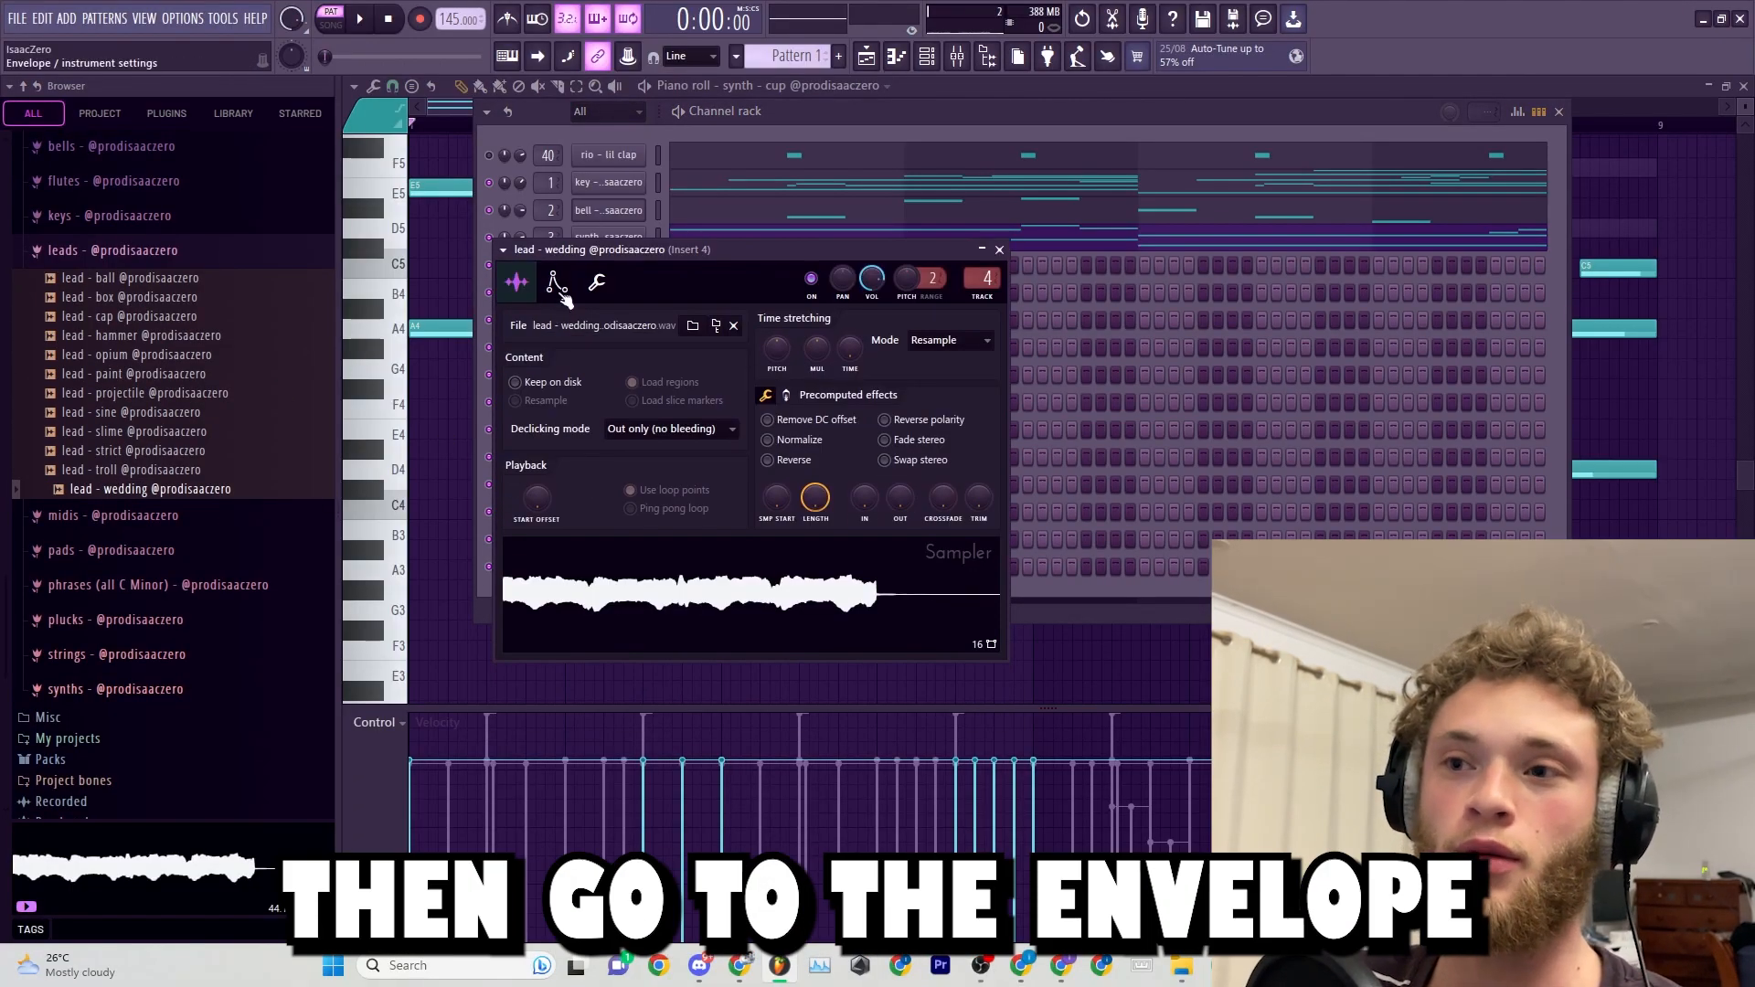
{"action": "left_click", "coordinate": [558, 288]}
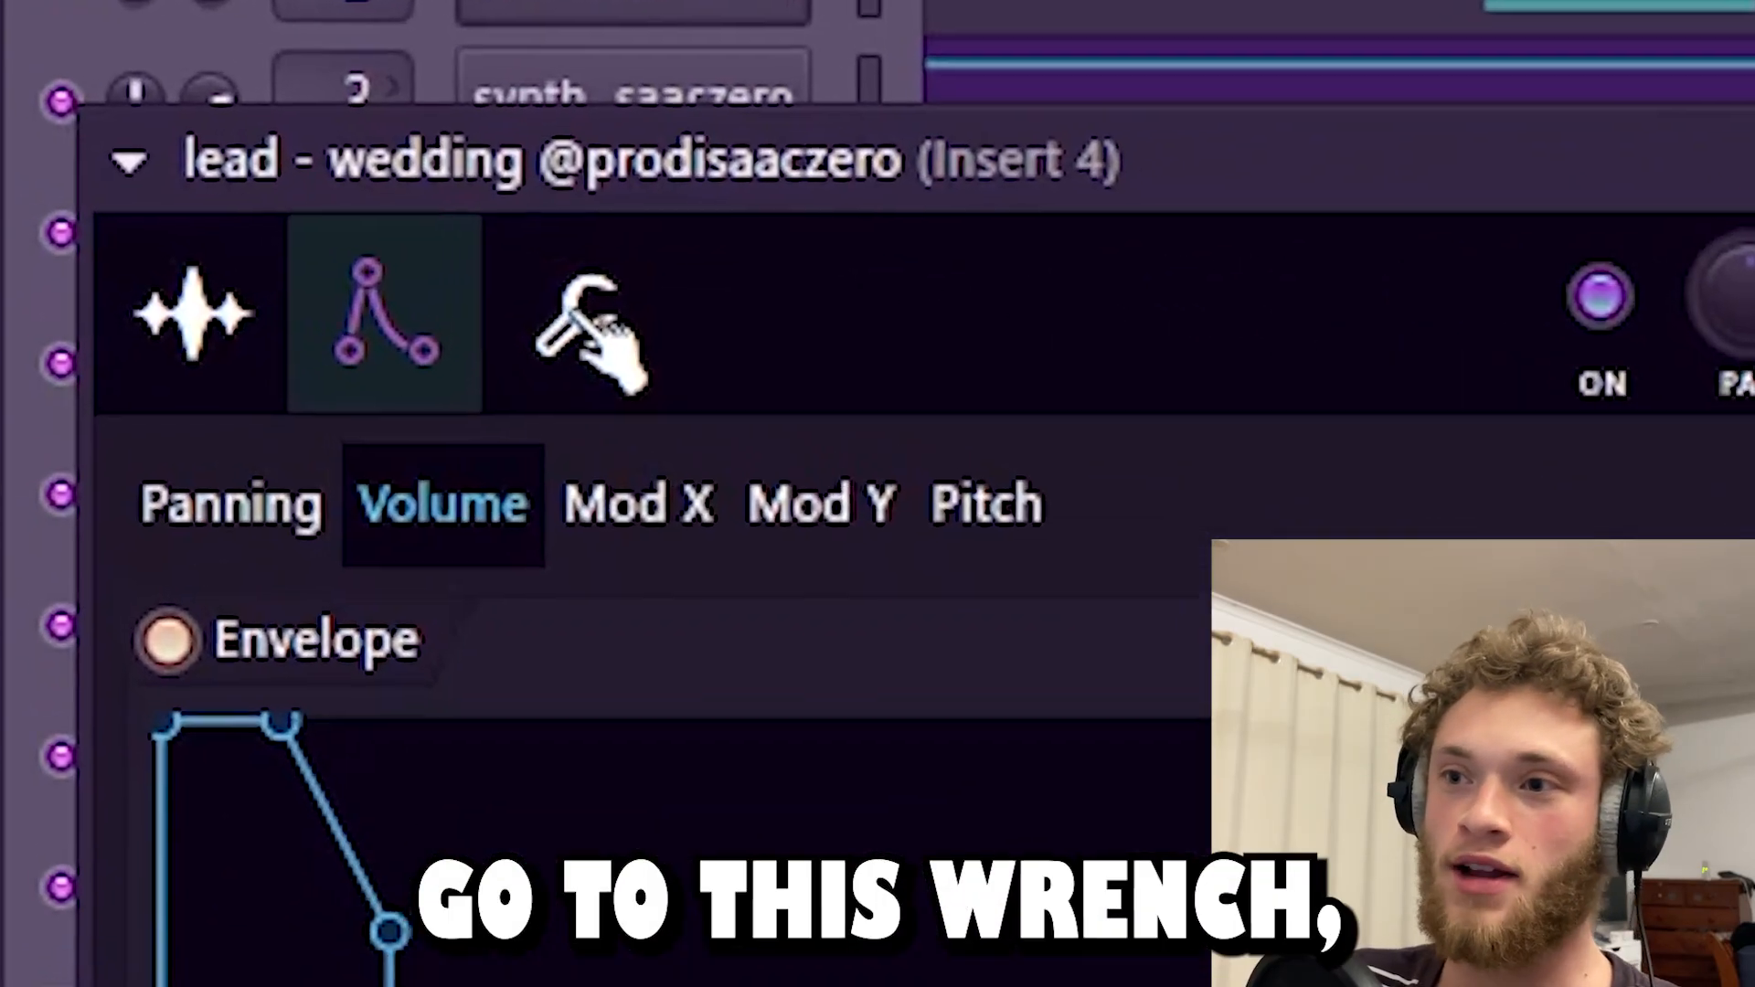
{"action": "left_click", "coordinate": [592, 287]}
{"action": "left_click", "coordinate": [656, 525]}
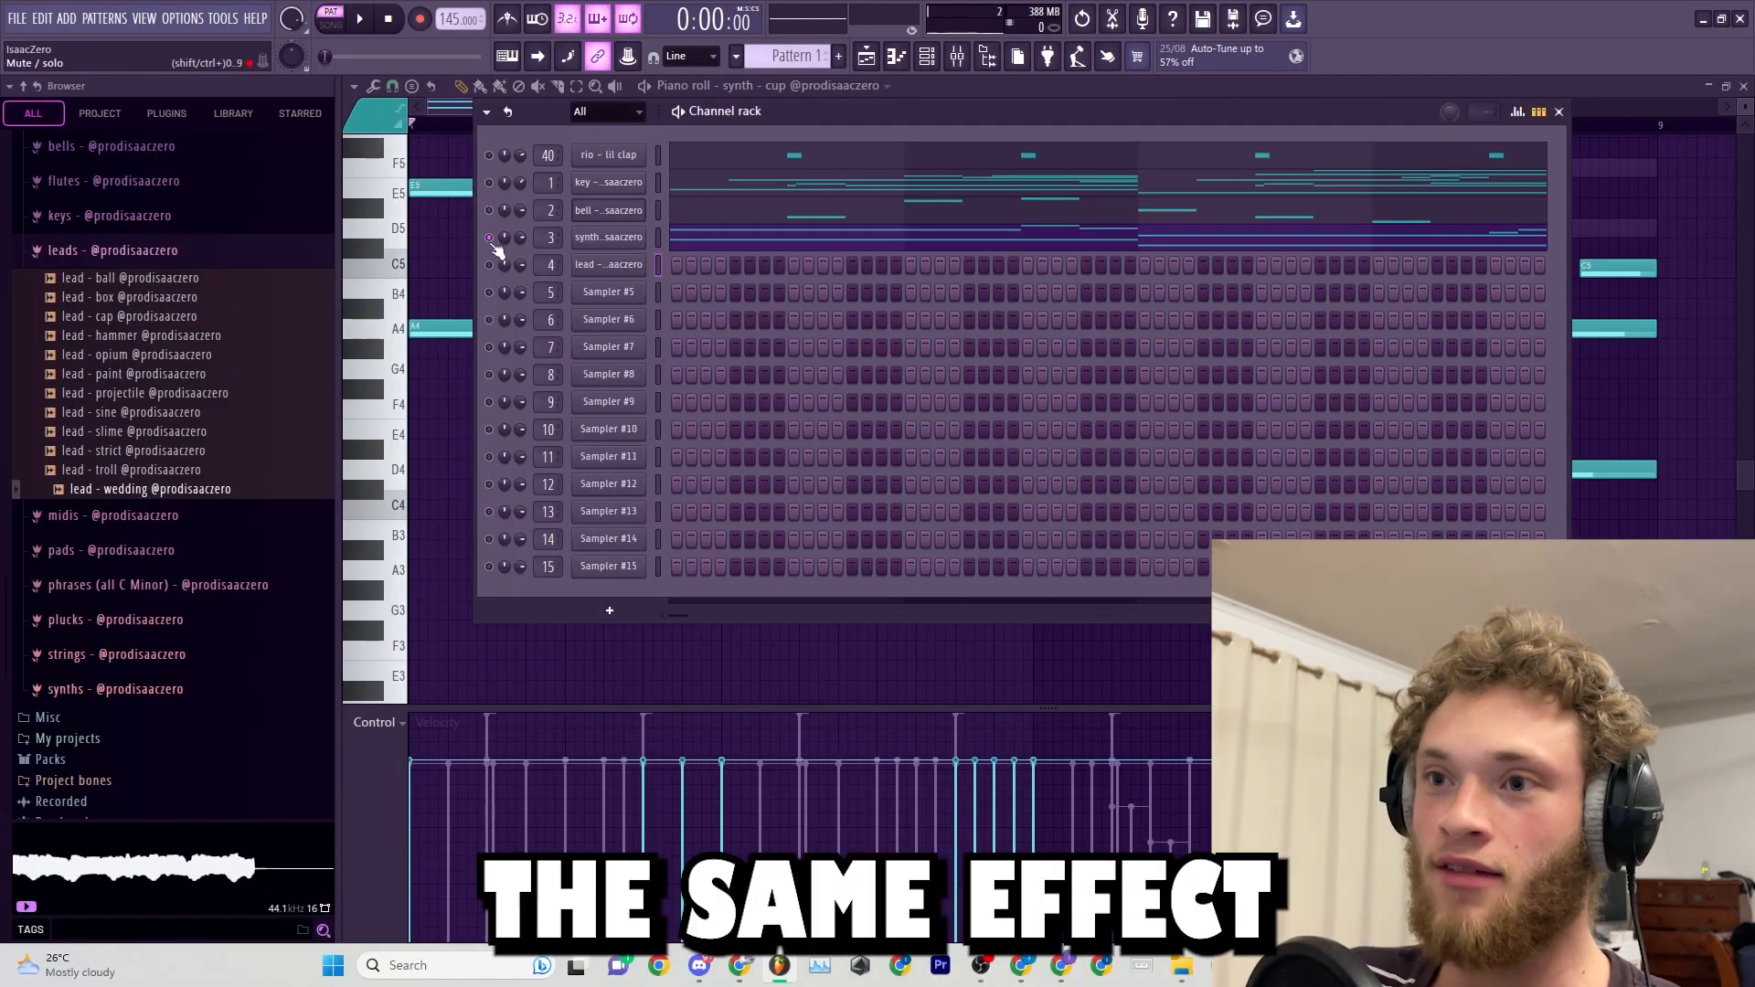
Write a repeating lead - wedding melody across eight bars using G5, A5, D5, E5 and F5 notes.
{"action": "right_click", "coordinate": [640, 262]}
{"action": "left_click", "coordinate": [686, 266]}
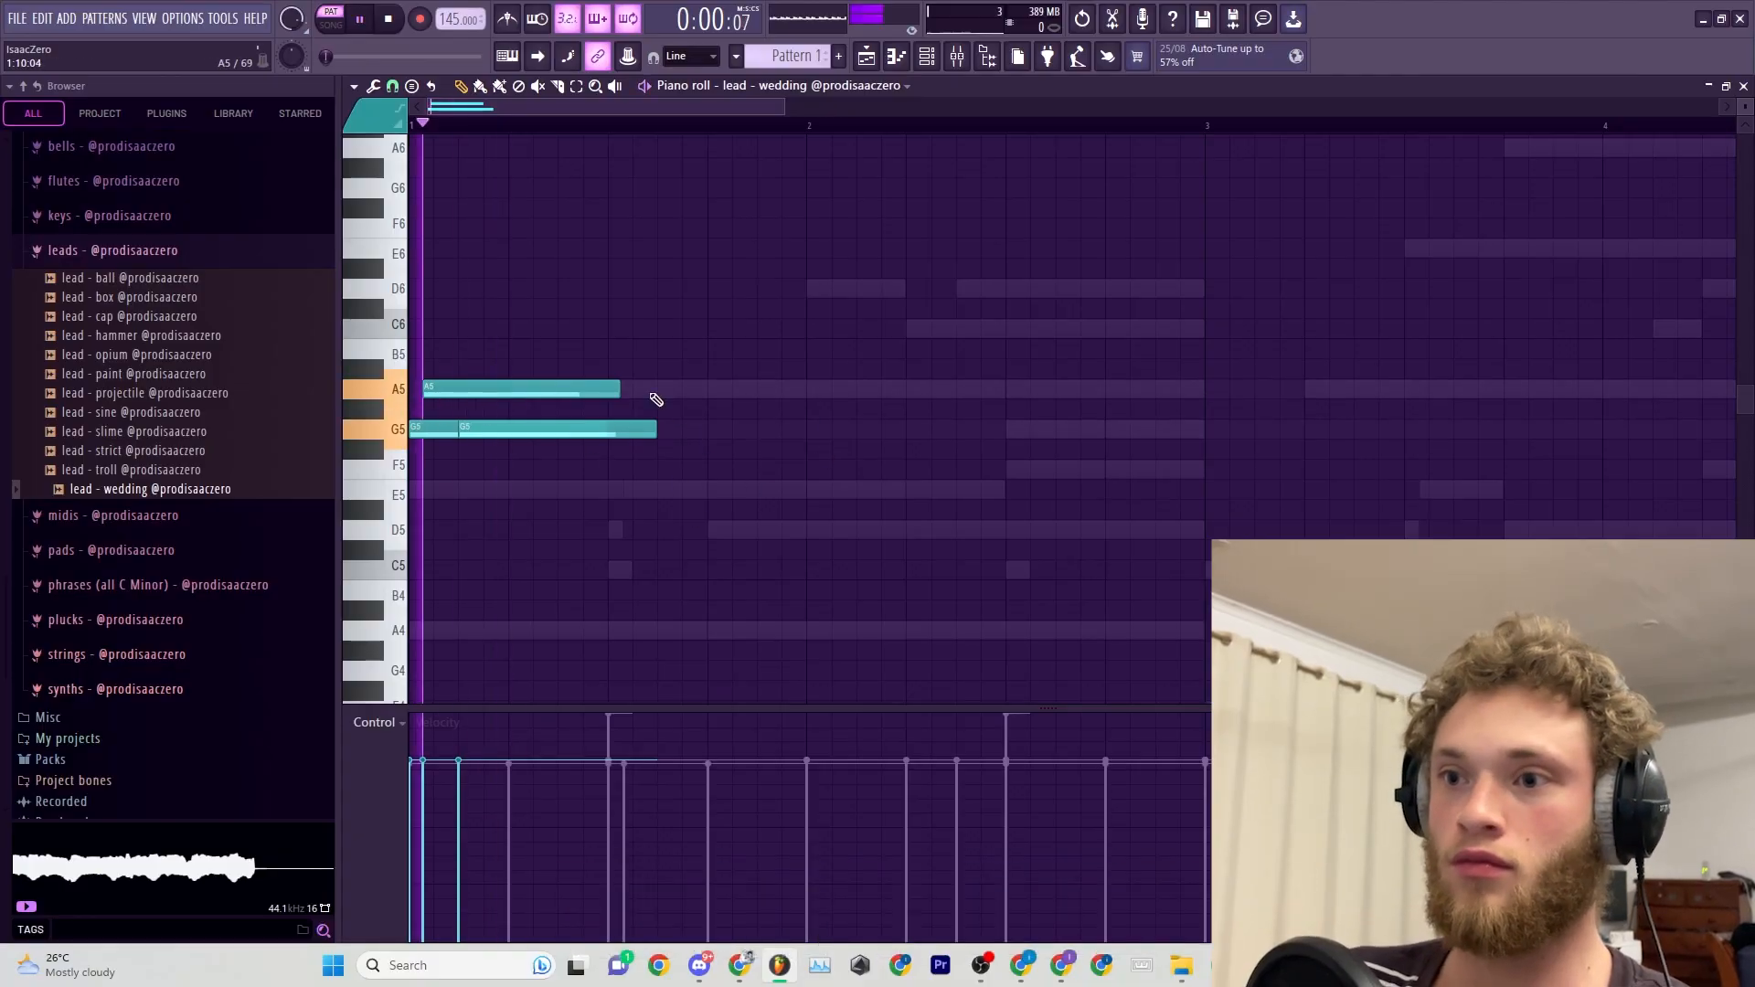
{"action": "scroll", "coordinate": [738, 449], "scroll_direction": "down", "scroll_amount": 2}
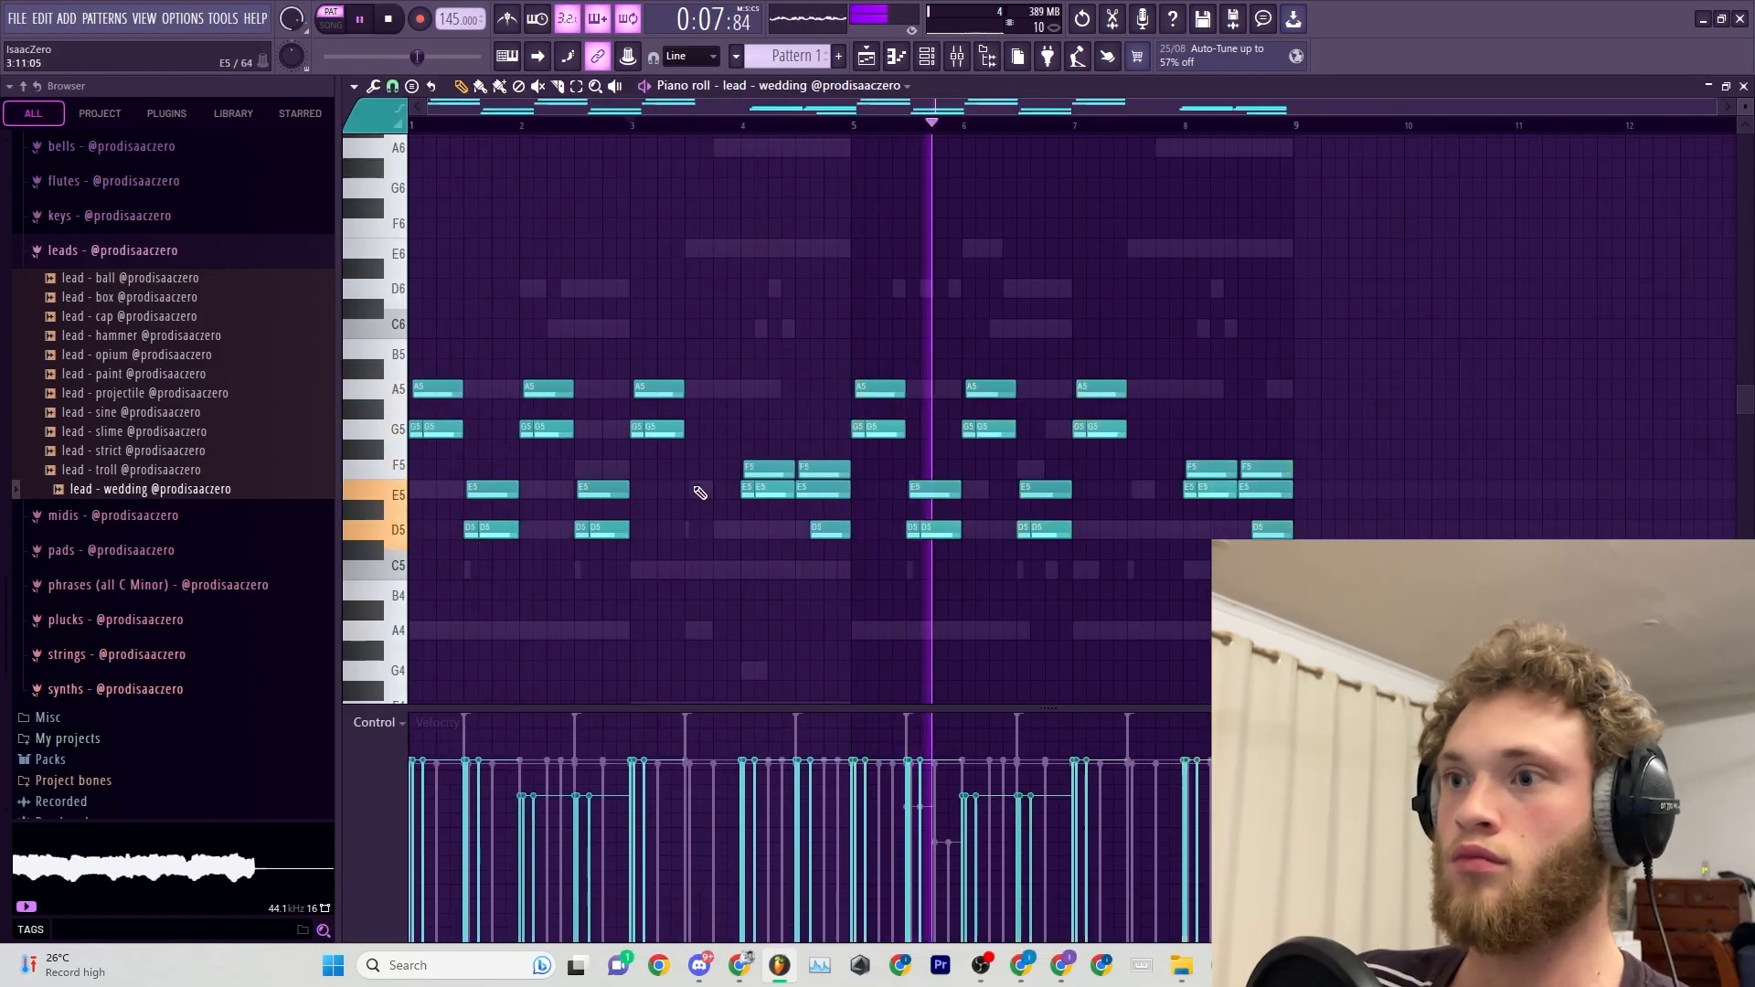
On the lead's mixer track Insert 4, cut the lows with Fruity parametric EQ 2 and add Fruity Delay 3.
{"action": "key", "text": "F9"}
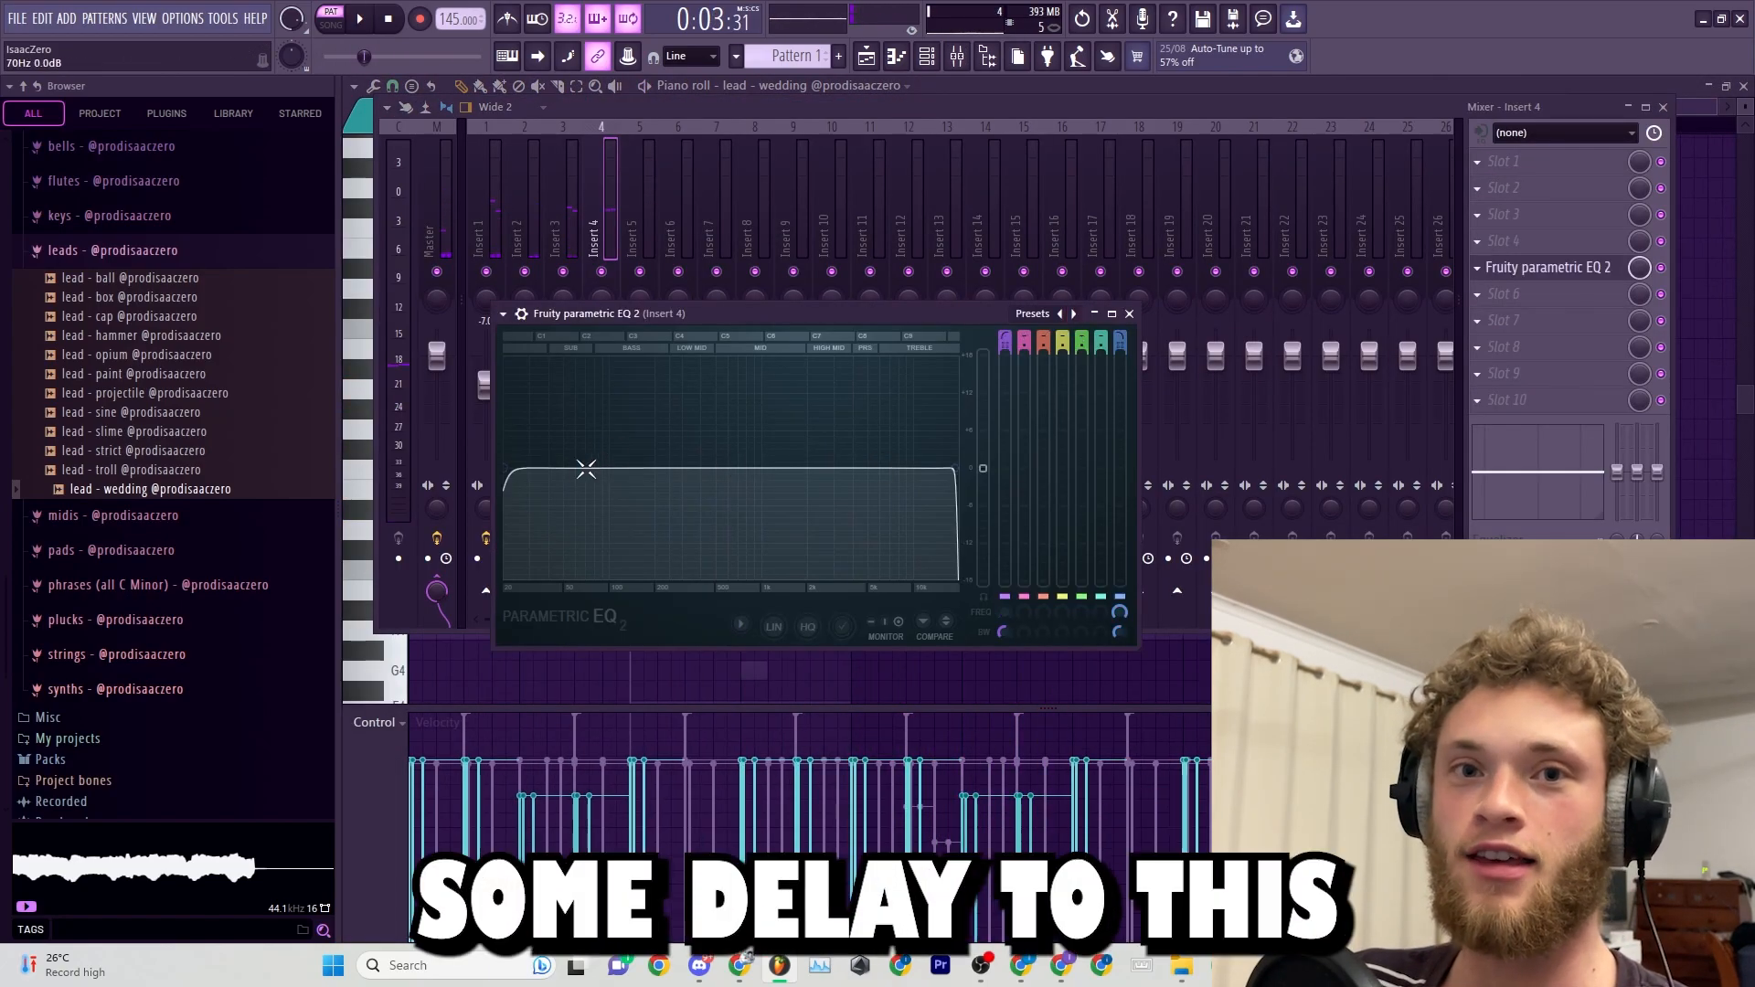
{"action": "left_click_drag", "start_coordinate": [529, 474], "coordinate": [744, 451]}
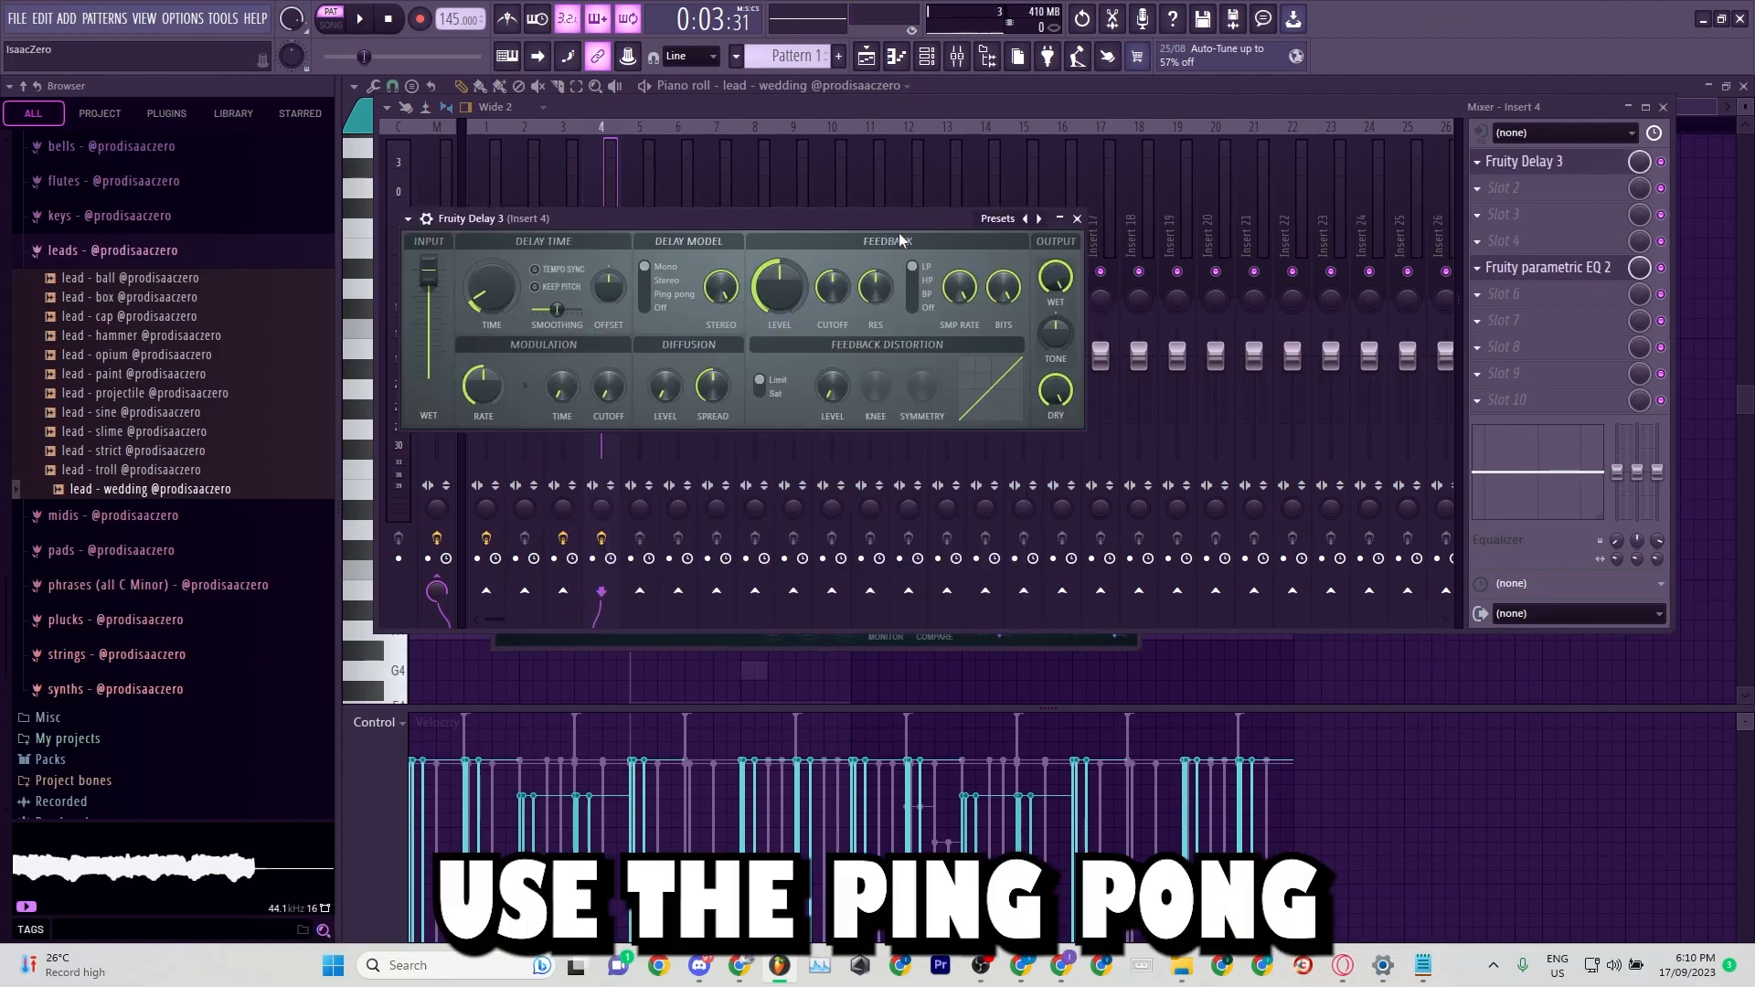
{"action": "left_click", "coordinate": [987, 219]}
{"action": "key", "text": "space"}
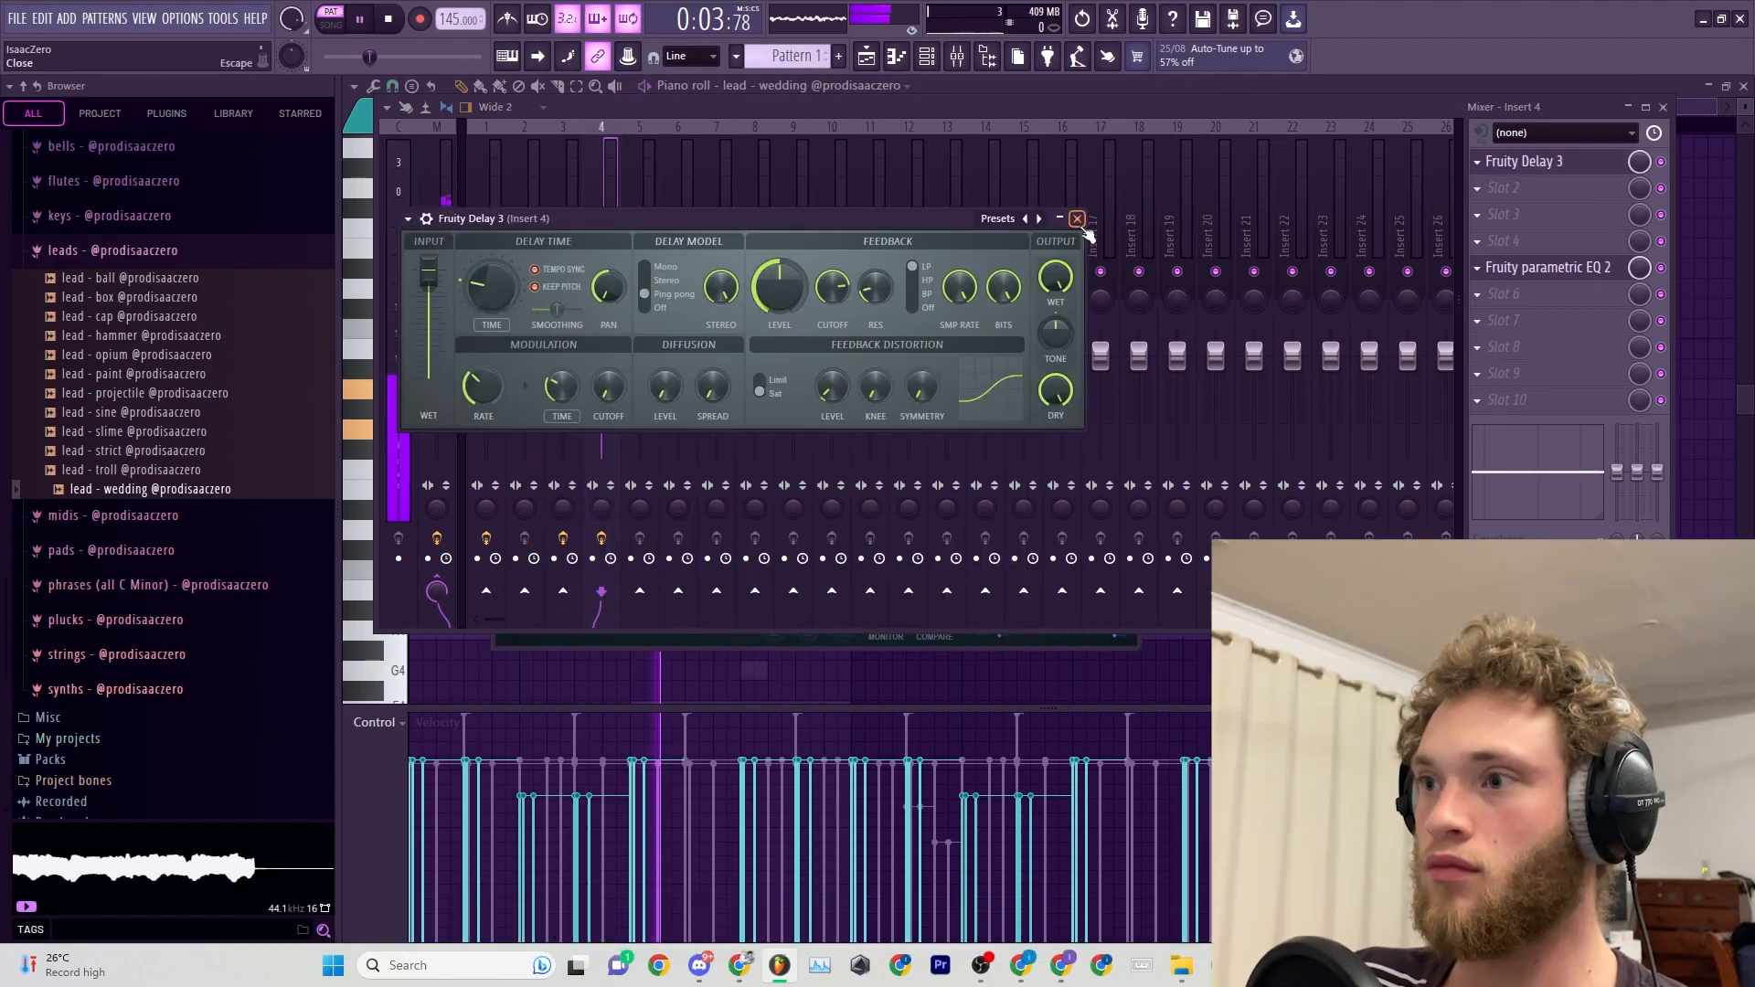
{"action": "left_click", "coordinate": [1077, 219]}
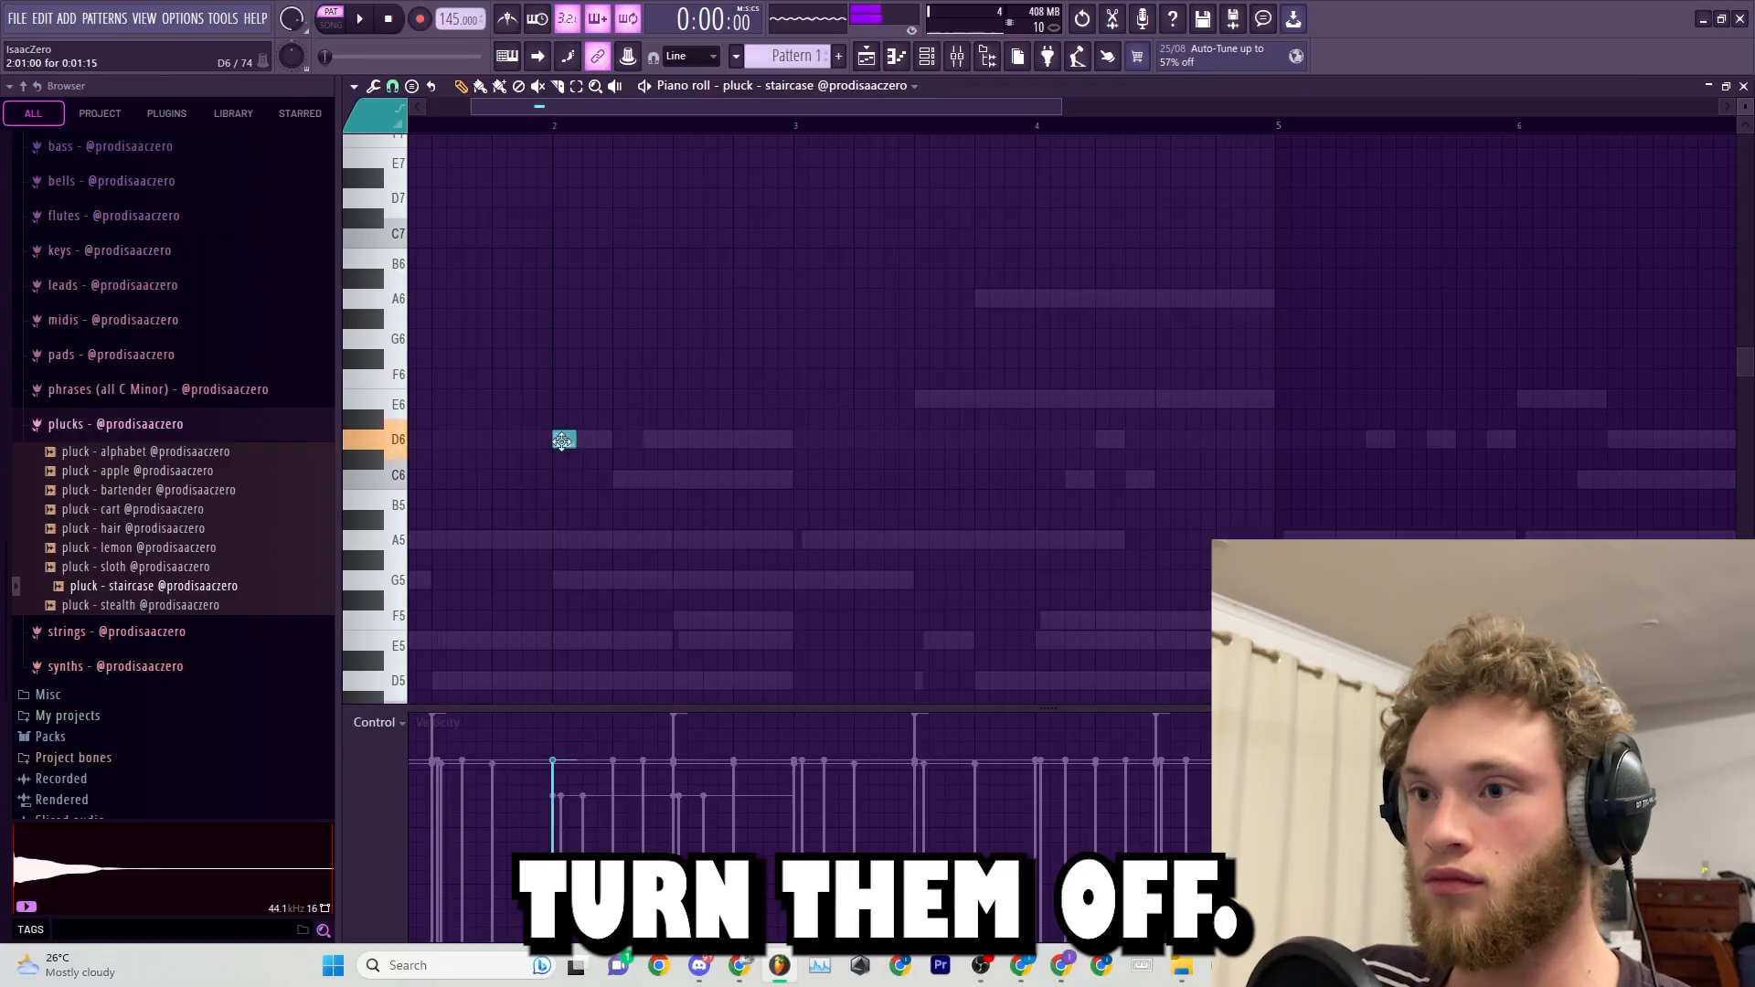
Add descending short C6, G5 and E5 notes after the D6 in the pluck - staircase piano roll and play them.
{"action": "left_click", "coordinate": [595, 479]}
{"action": "left_click", "coordinate": [625, 580]}
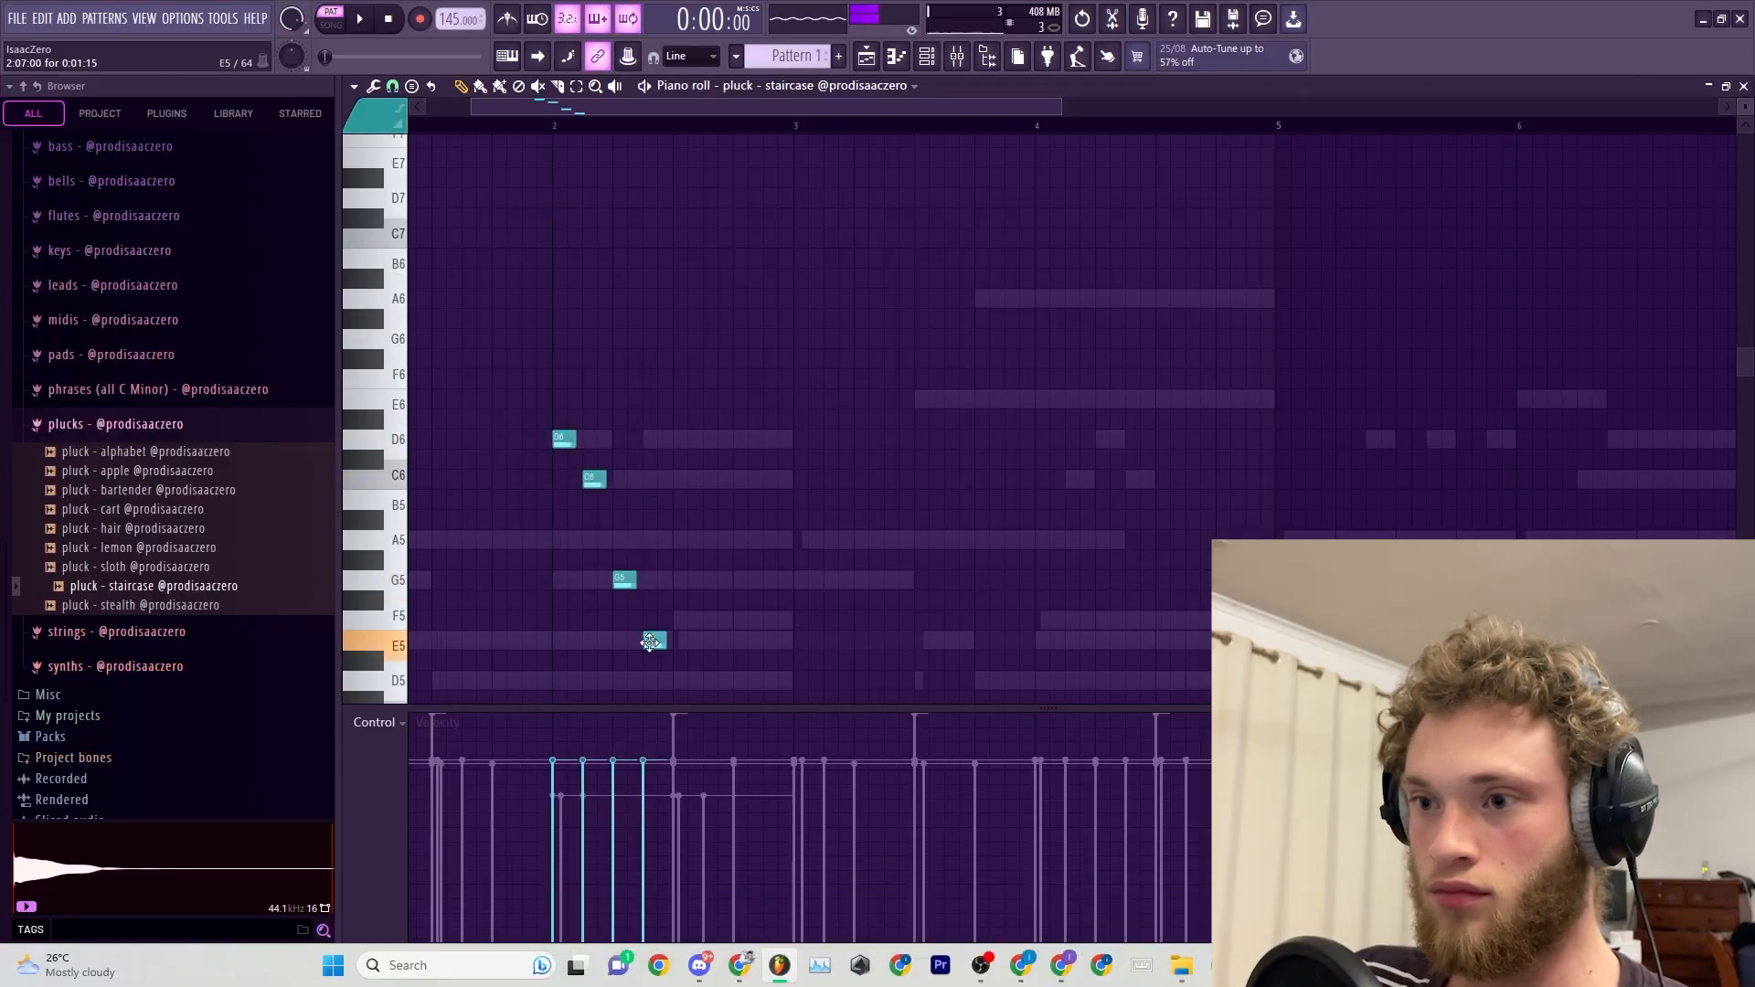
{"action": "key", "text": "space"}
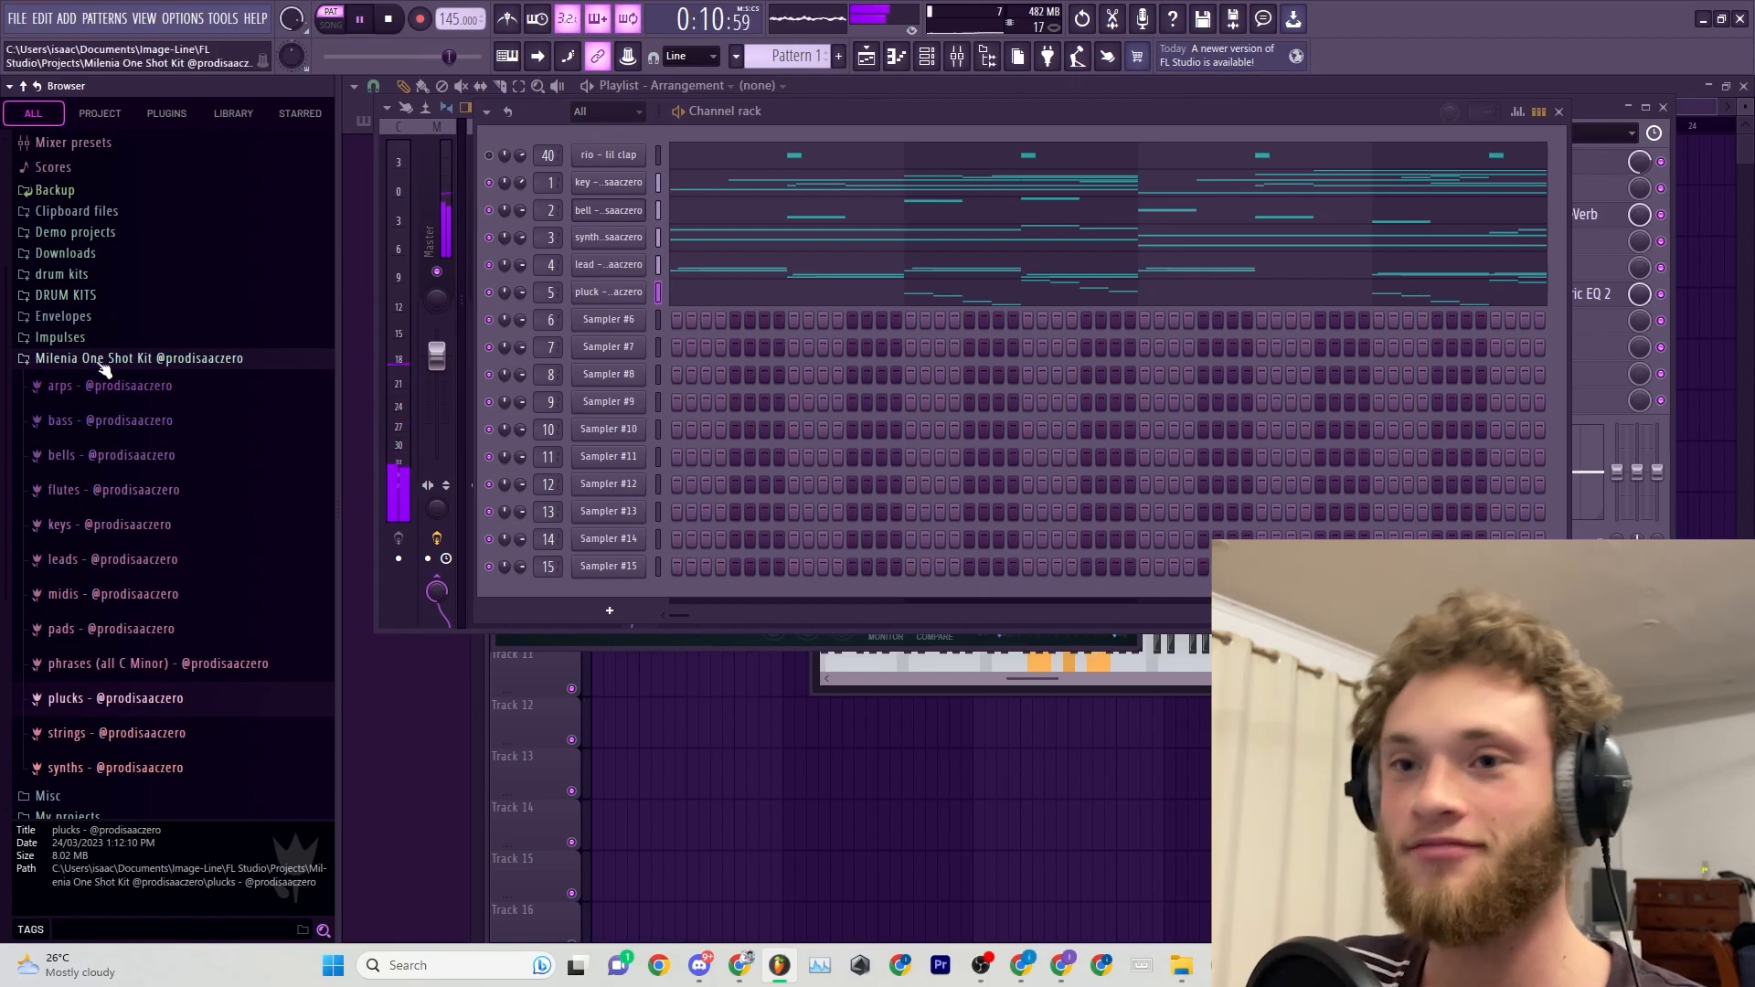
Collapse the Milenia One Shot Kit folder in the sample browser.
{"action": "left_click", "coordinate": [89, 359]}
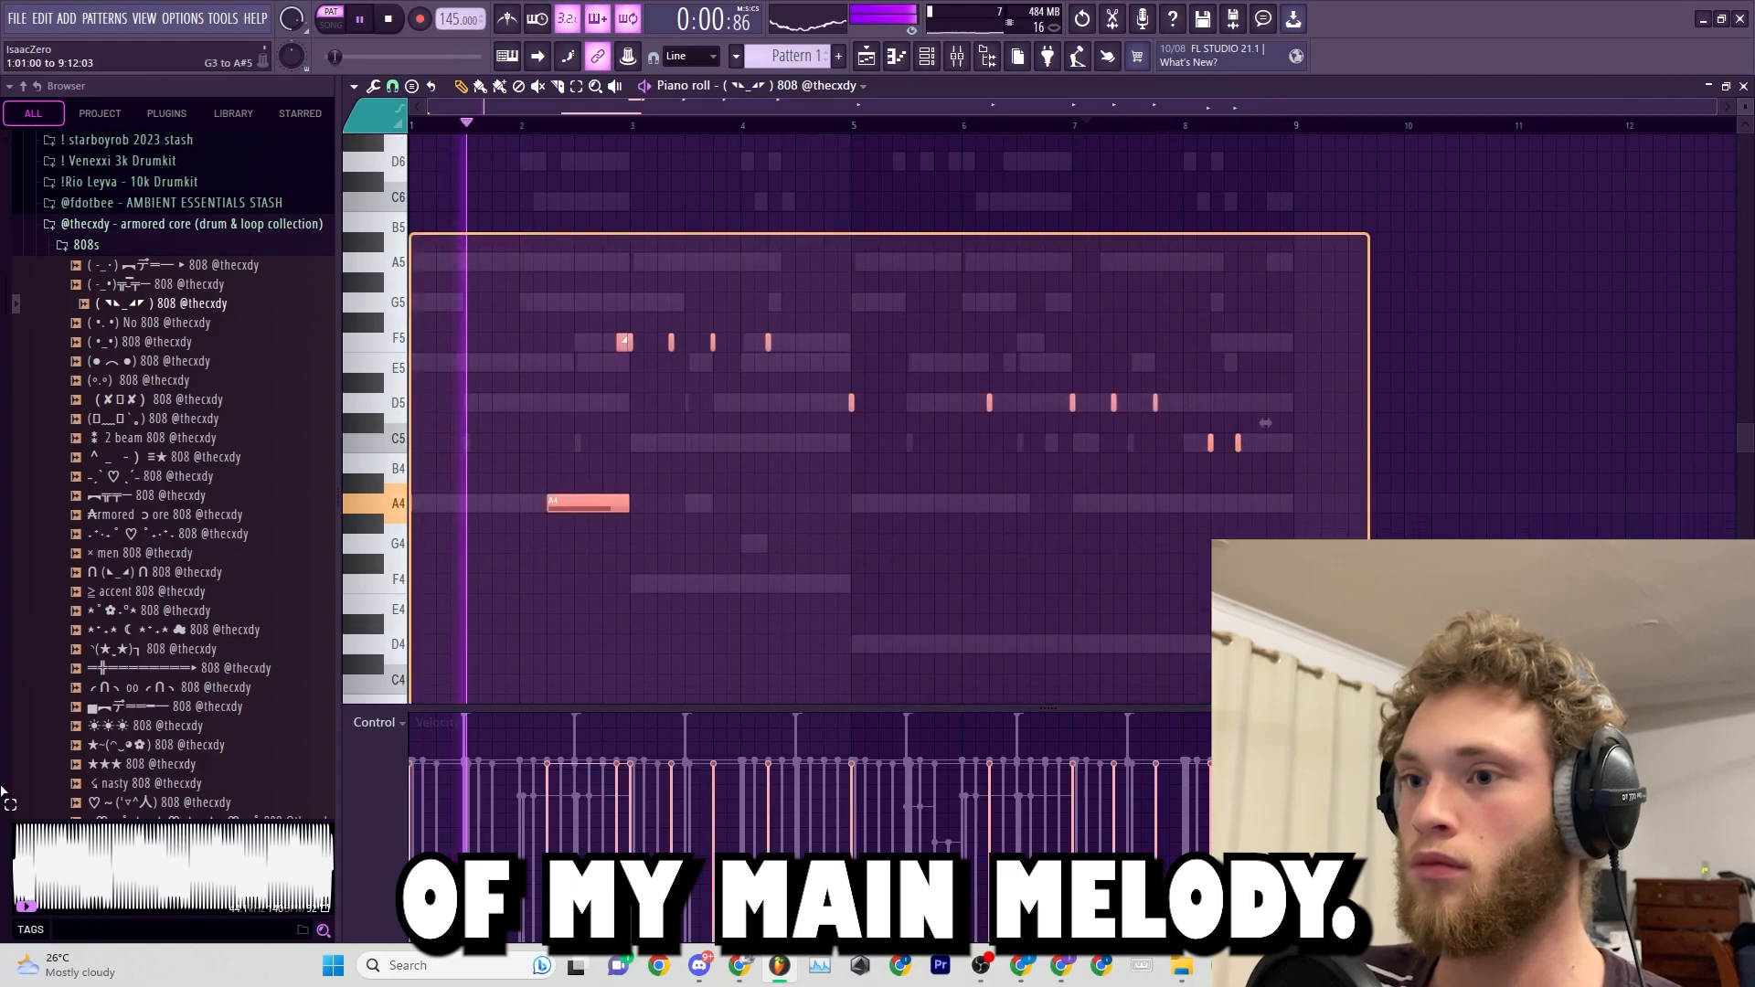
Write a four-bar 808 pattern using D5, F5 and G5 notes and repeat it across bars 5 to 8.
{"action": "scroll", "coordinate": [722, 227], "scroll_direction": "up", "scroll_amount": 2}
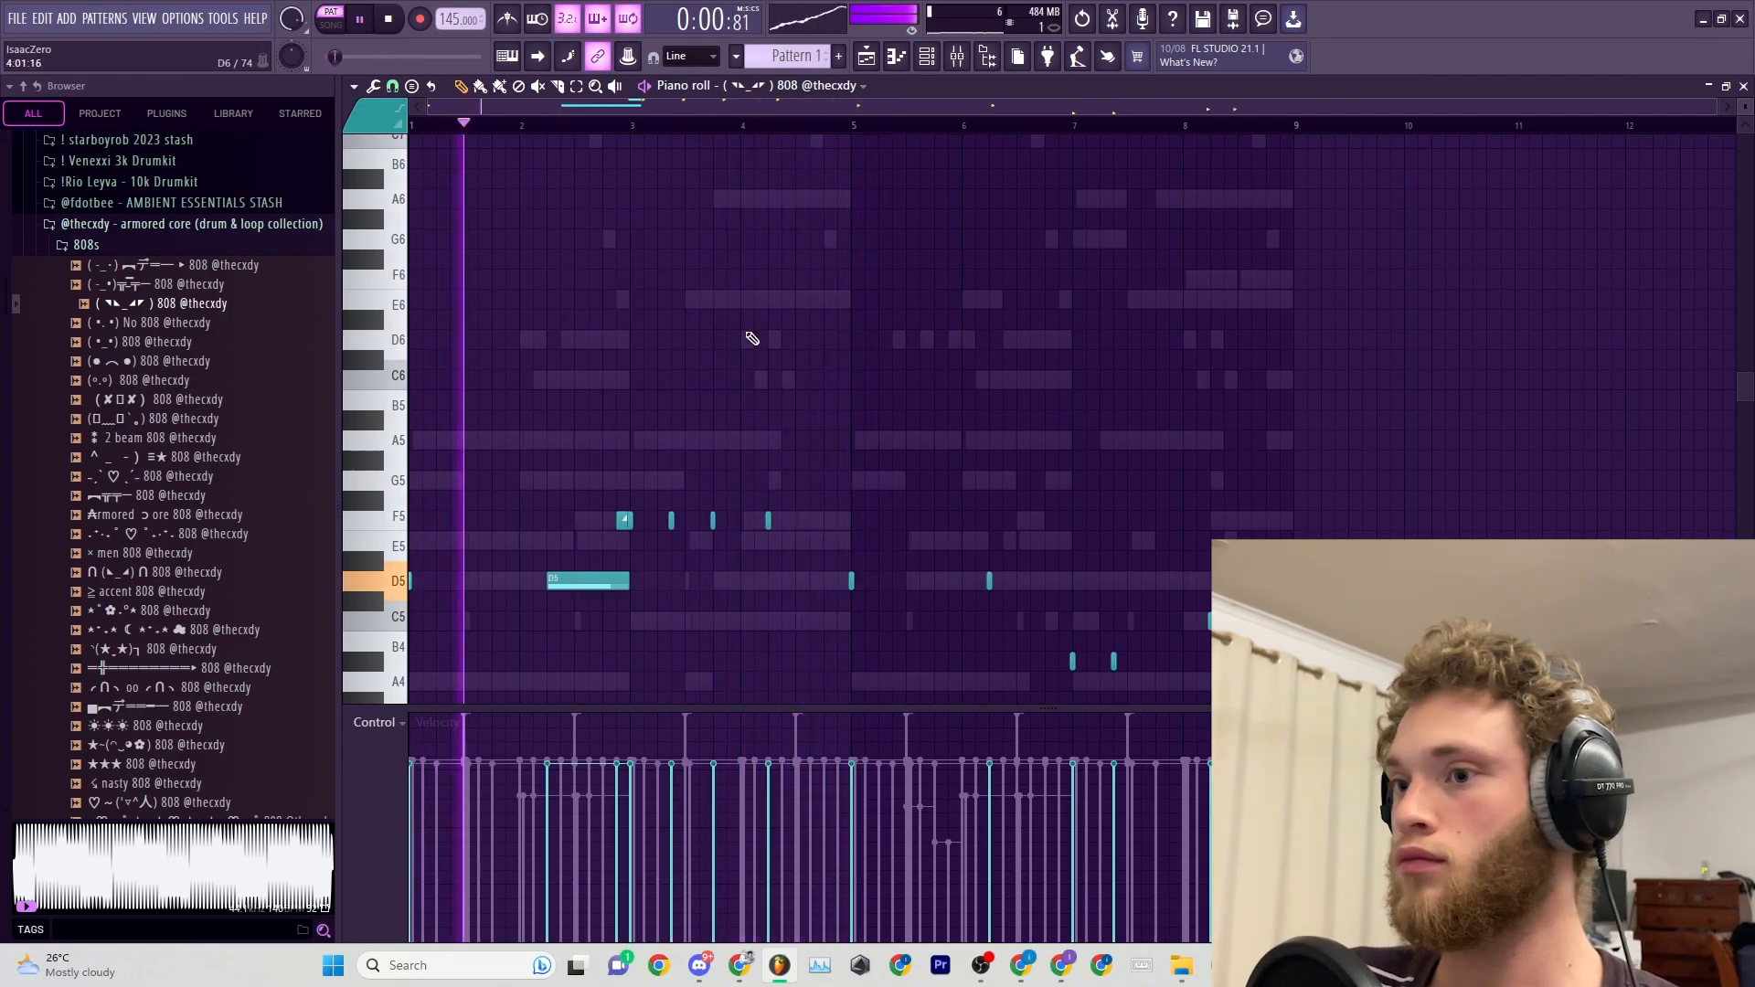
{"action": "scroll", "coordinate": [631, 311], "scroll_direction": "down", "scroll_amount": 3}
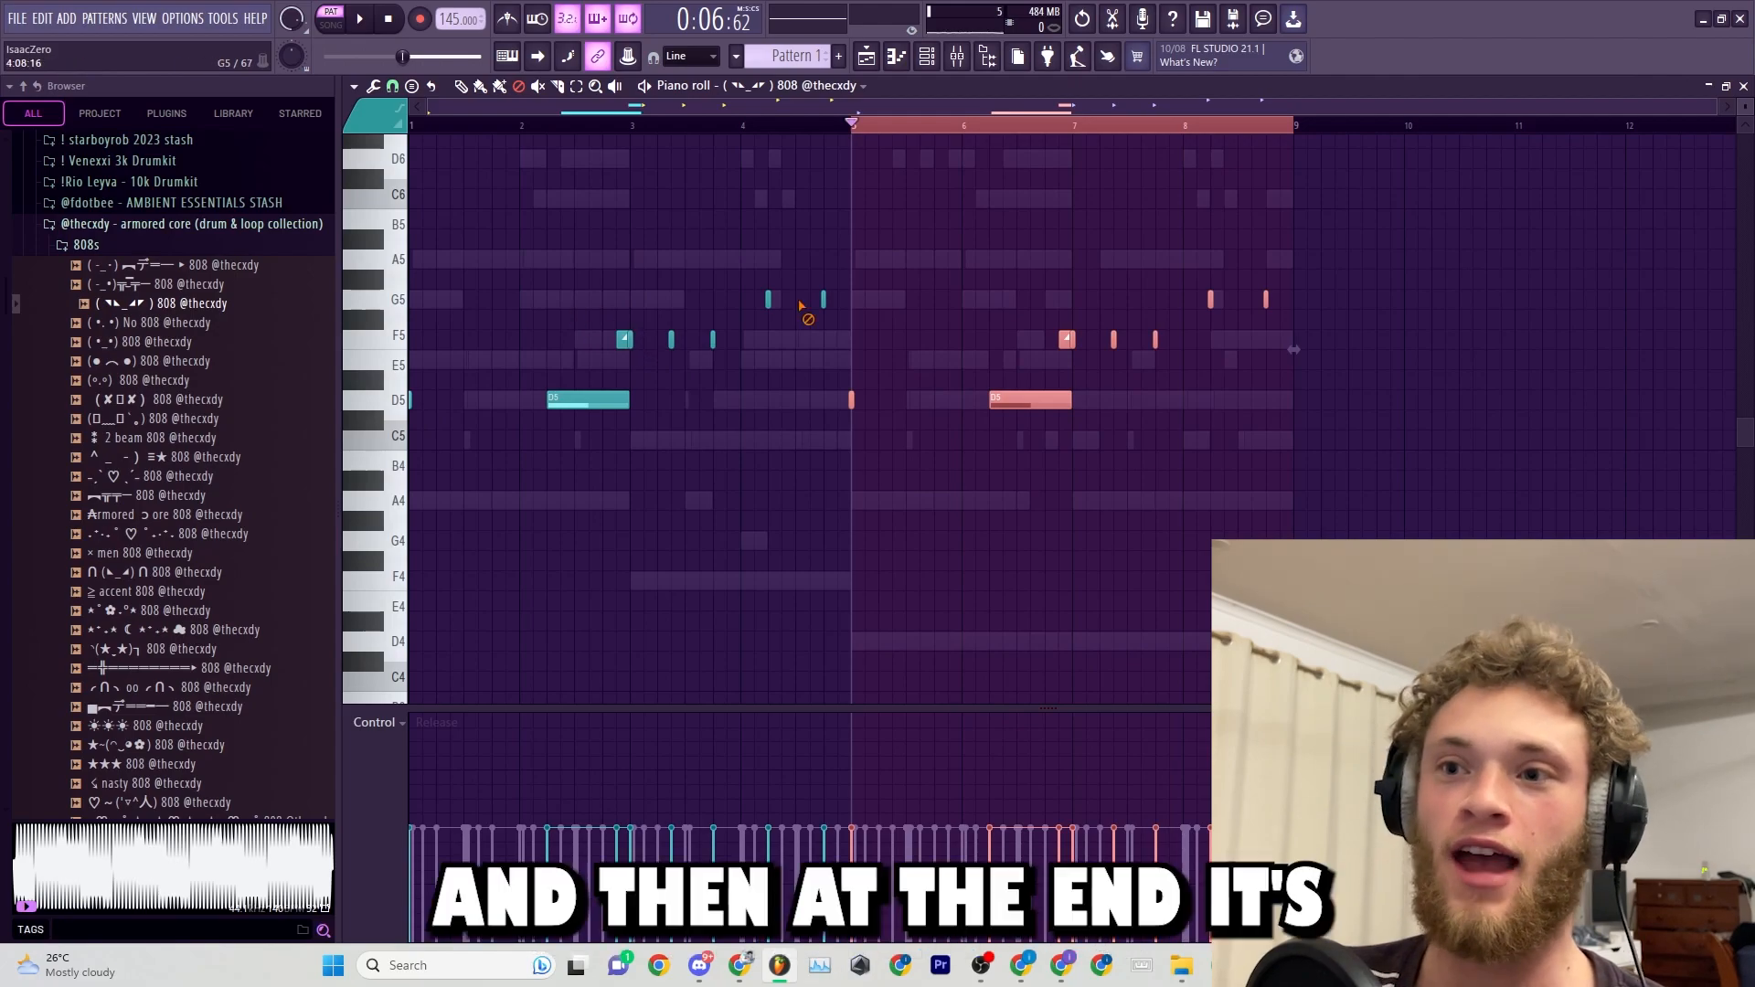
{"action": "left_click_drag", "start_coordinate": [1333, 231], "coordinate": [864, 501]}
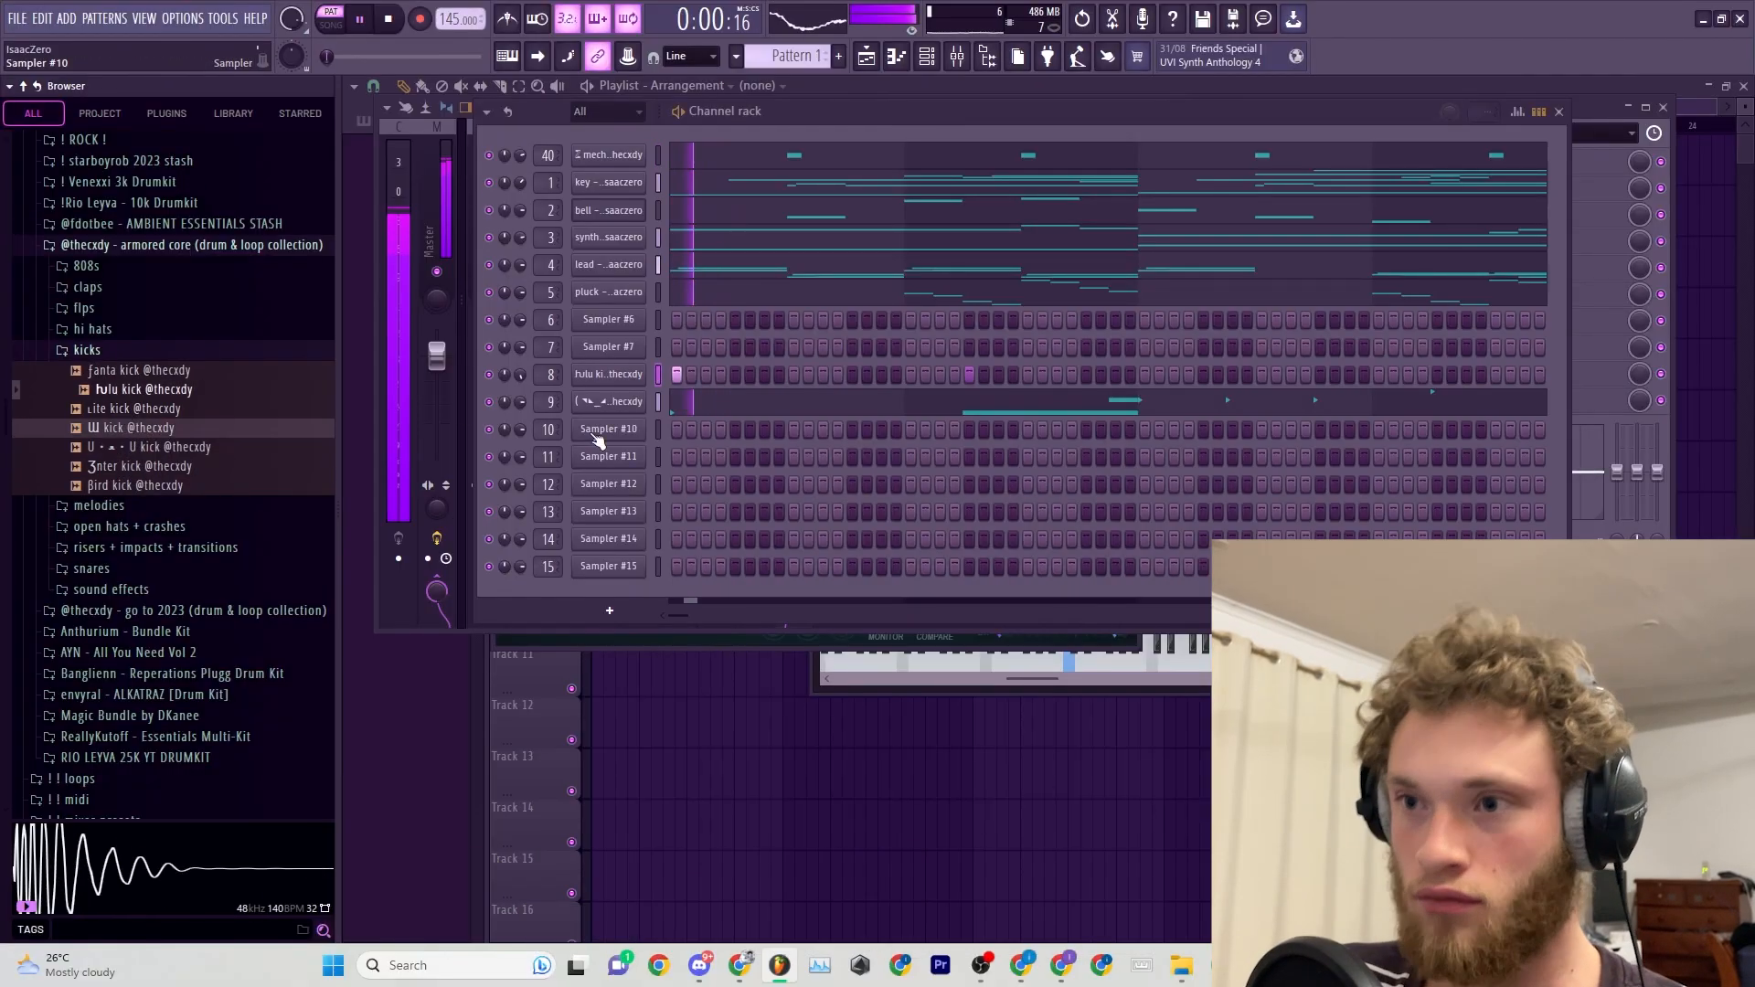
Load the sharkboy kick on channel 8 and add kick steps in line with the 808 hits.
{"action": "right_click", "coordinate": [640, 373]}
{"action": "left_click", "coordinate": [672, 374]}
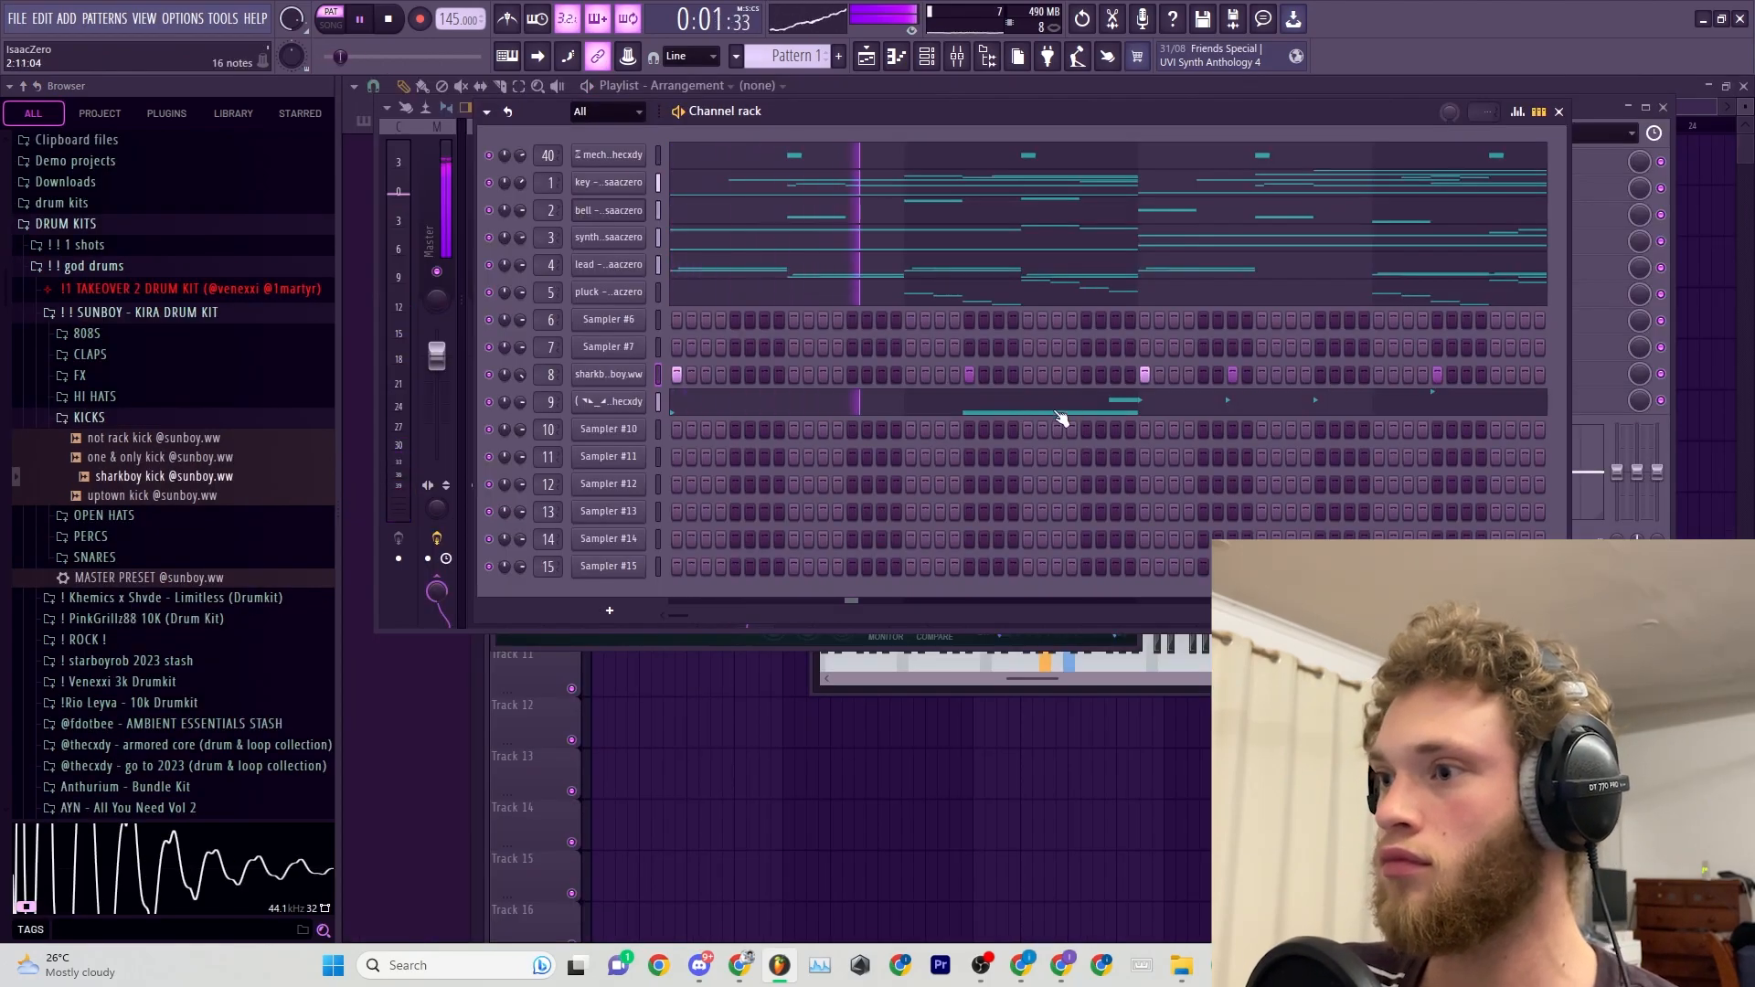
{"action": "left_click", "coordinate": [1322, 374]}
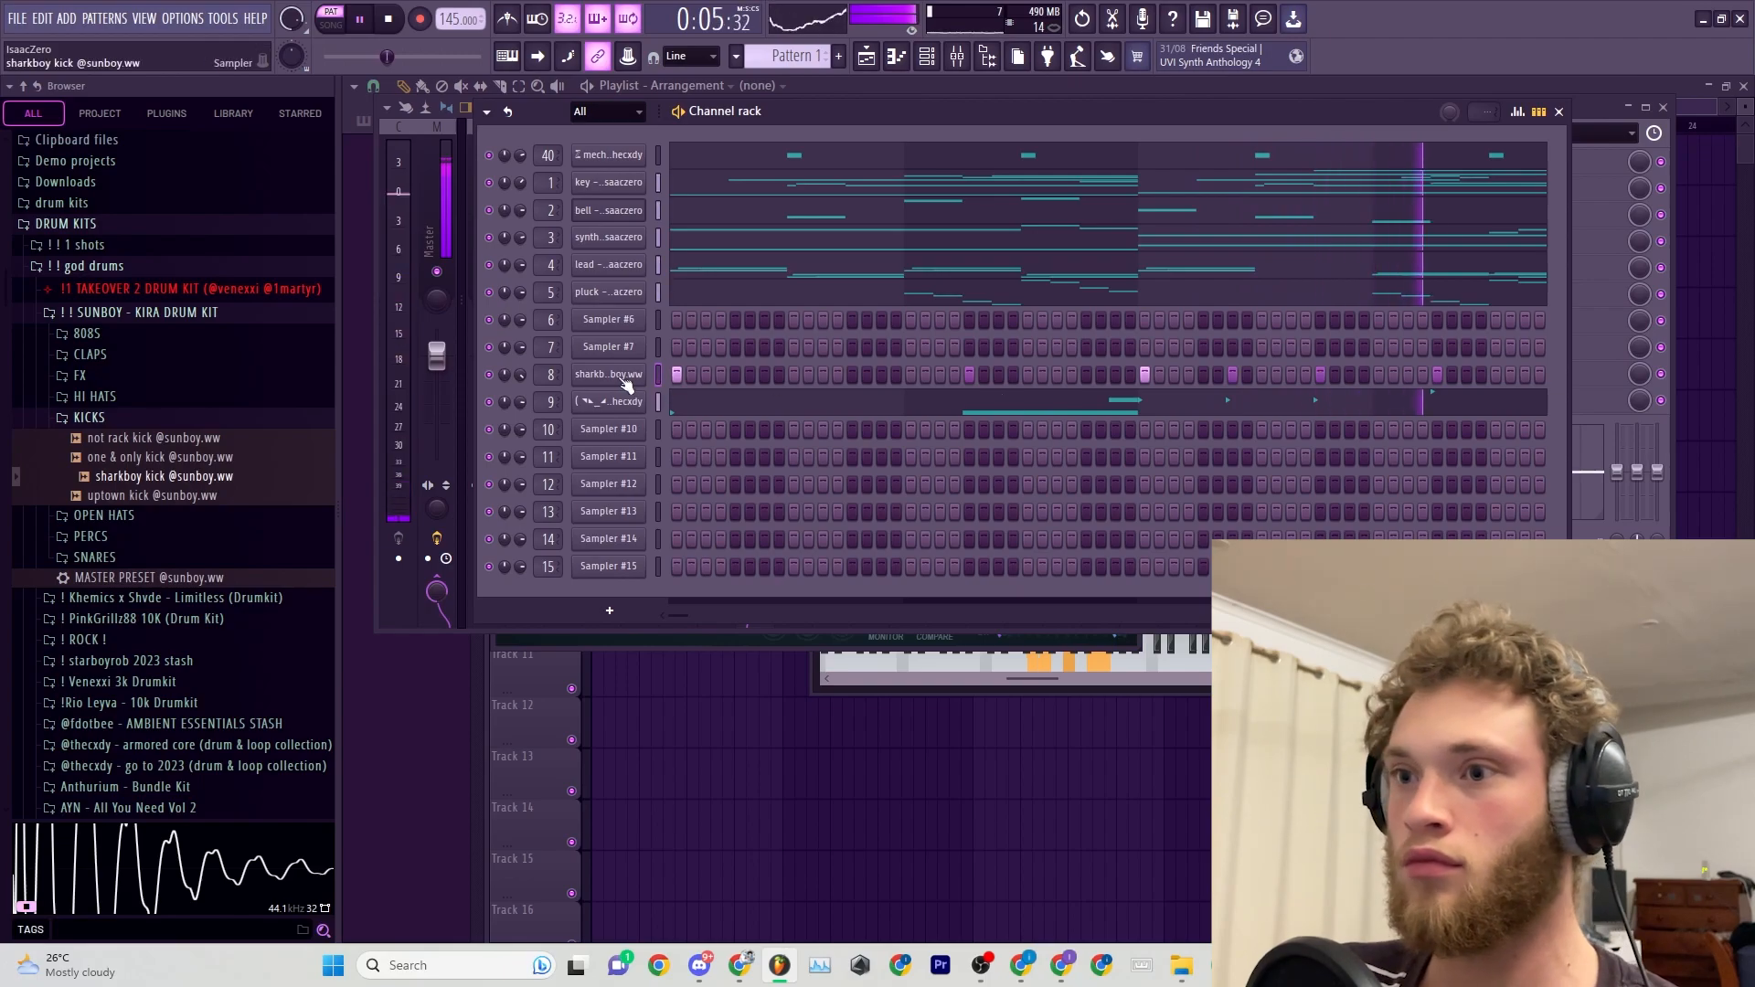
Repeat the sharkboy kick's four-bar C5 pattern across bars 5 to 8 in its piano roll and play it back.
{"action": "right_click", "coordinate": [619, 383]}
{"action": "left_click", "coordinate": [645, 388]}
{"action": "left_click_drag", "start_coordinate": [1434, 274], "coordinate": [835, 485]}
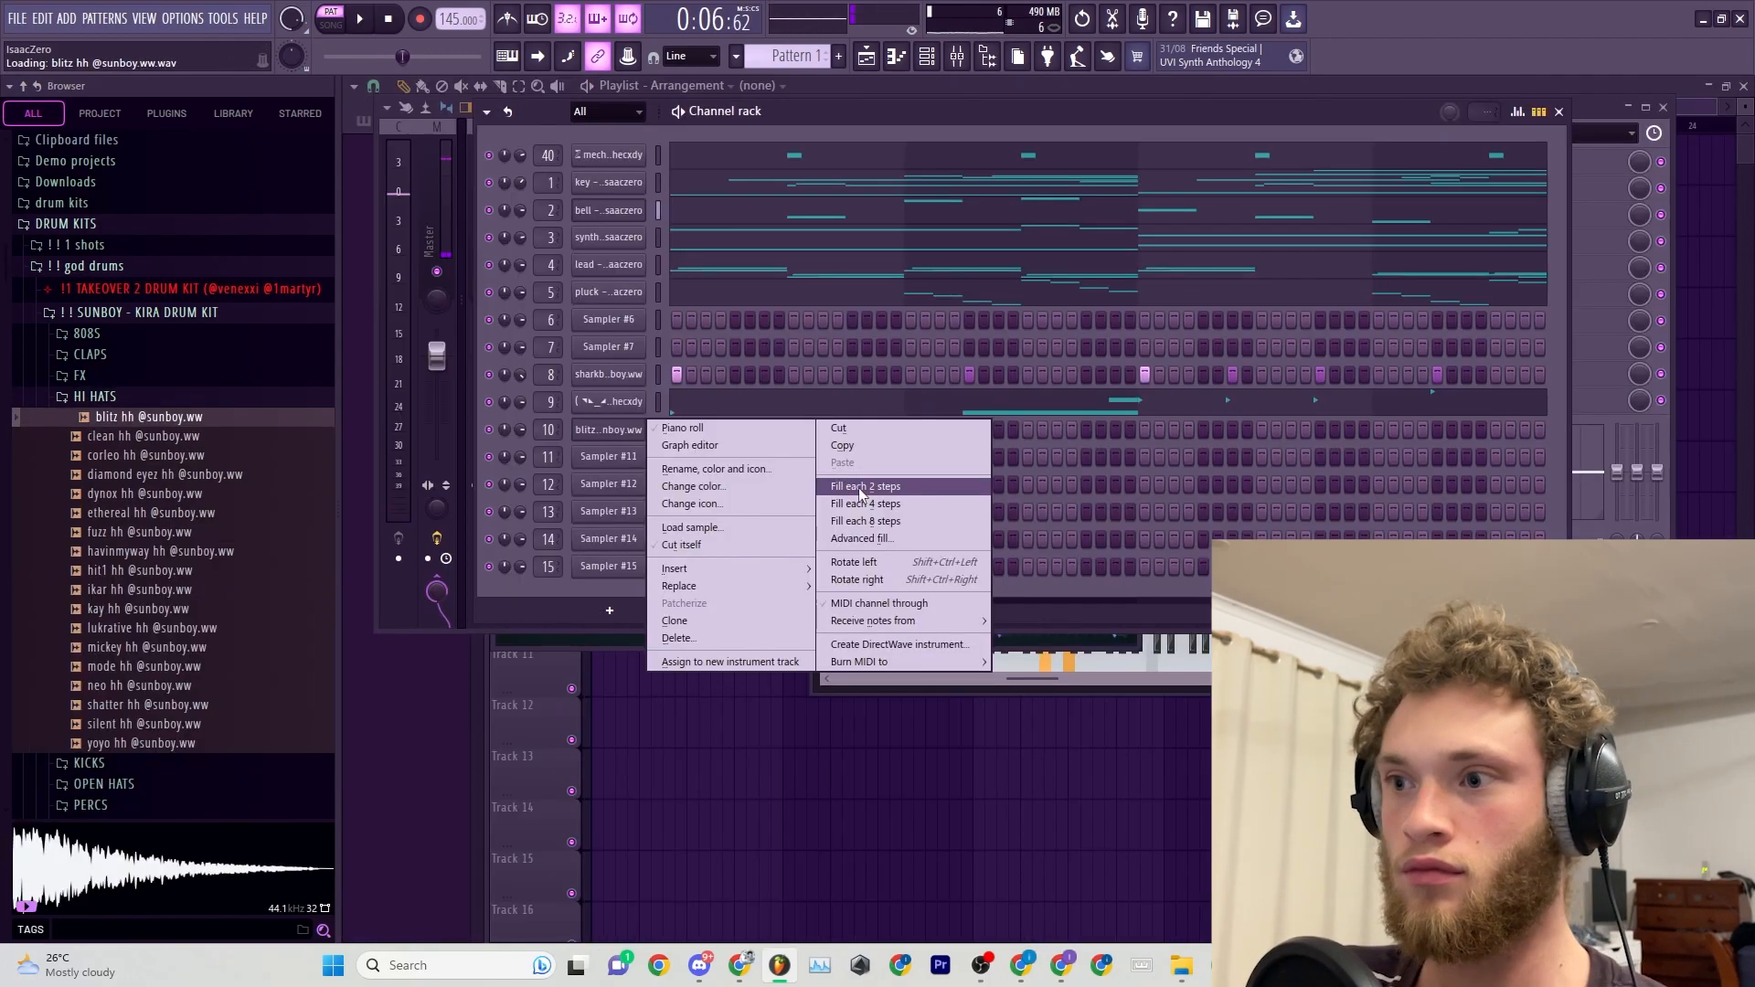
{"action": "left_click", "coordinate": [860, 489]}
{"action": "key", "text": "space"}
{"action": "key", "text": "space"}
{"action": "key", "text": "space"}
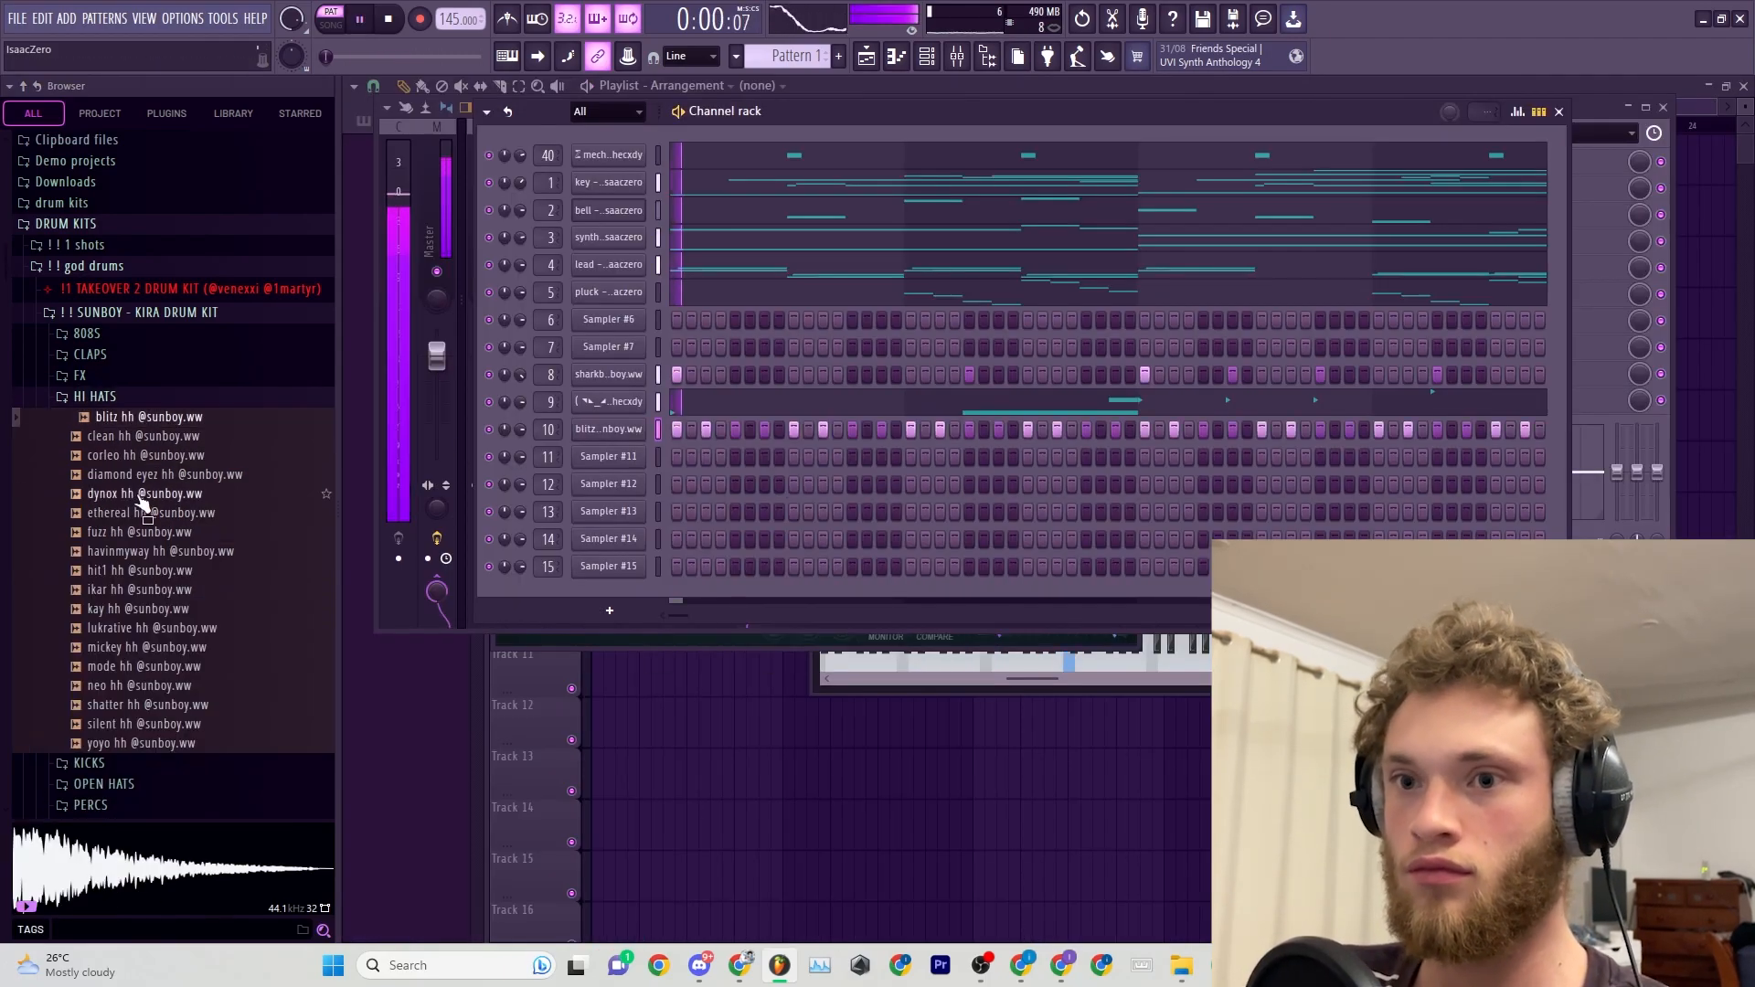
Try the hi-hat samples of the Kira drum kit on channel 10 and settle on kay hh.
{"action": "middle_click", "coordinate": [139, 497]}
{"action": "middle_click", "coordinate": [135, 534]}
{"action": "middle_click", "coordinate": [108, 554]}
{"action": "middle_click", "coordinate": [122, 573]}
{"action": "middle_click", "coordinate": [133, 591]}
{"action": "middle_click", "coordinate": [114, 613]}
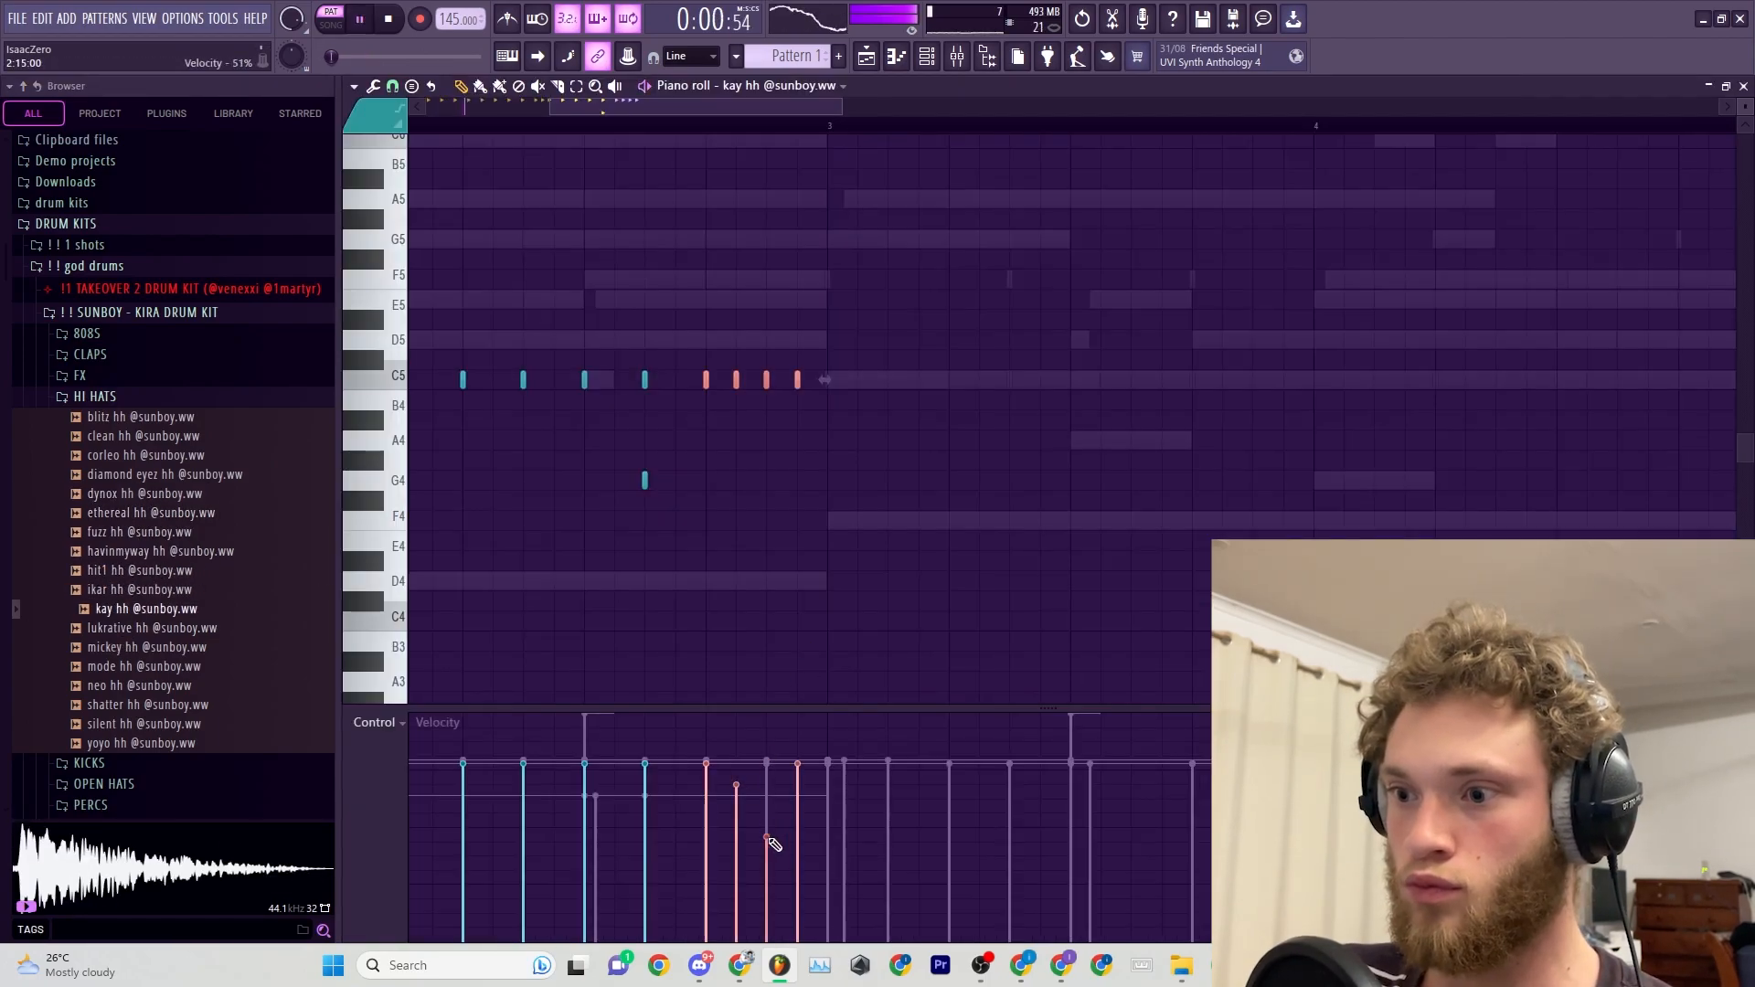
Duplicate the two-bar kay hh hi-hat pattern into bars 3 and 4.
{"action": "scroll", "coordinate": [931, 437], "scroll_direction": "down", "scroll_amount": 3}
{"action": "left_click", "coordinate": [960, 480]}
{"action": "right_click", "coordinate": [961, 481]}
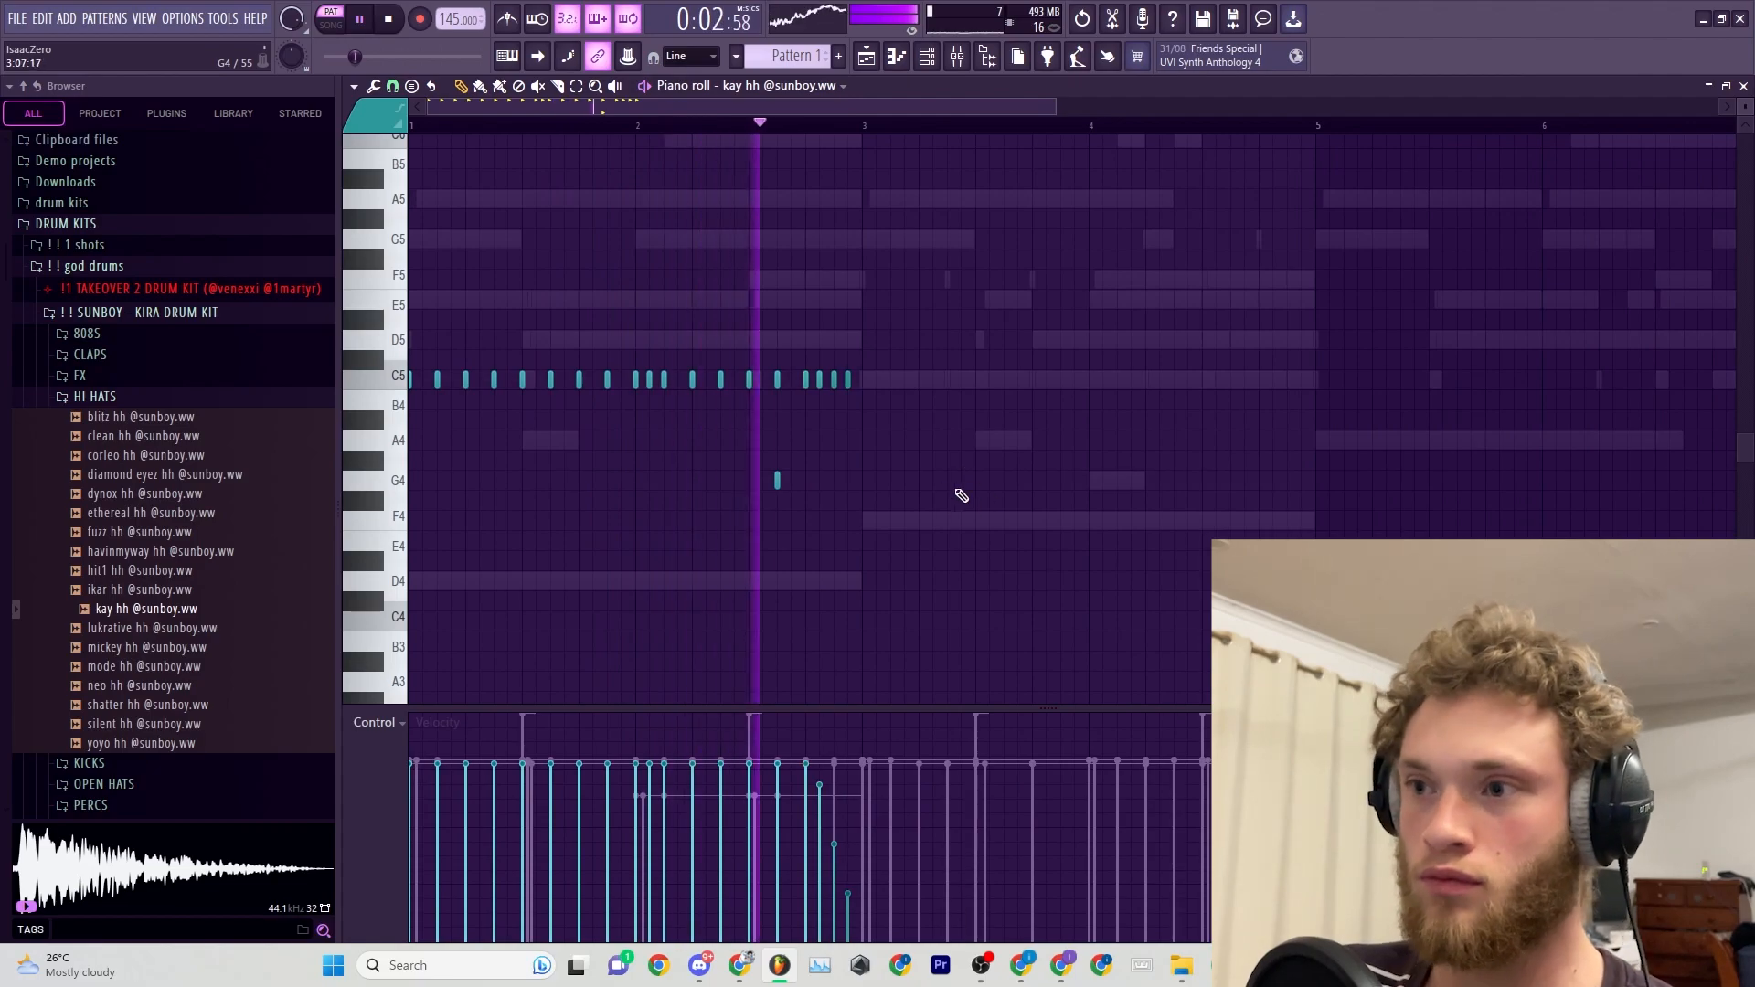
{"action": "key", "text": "ctrl+a"}
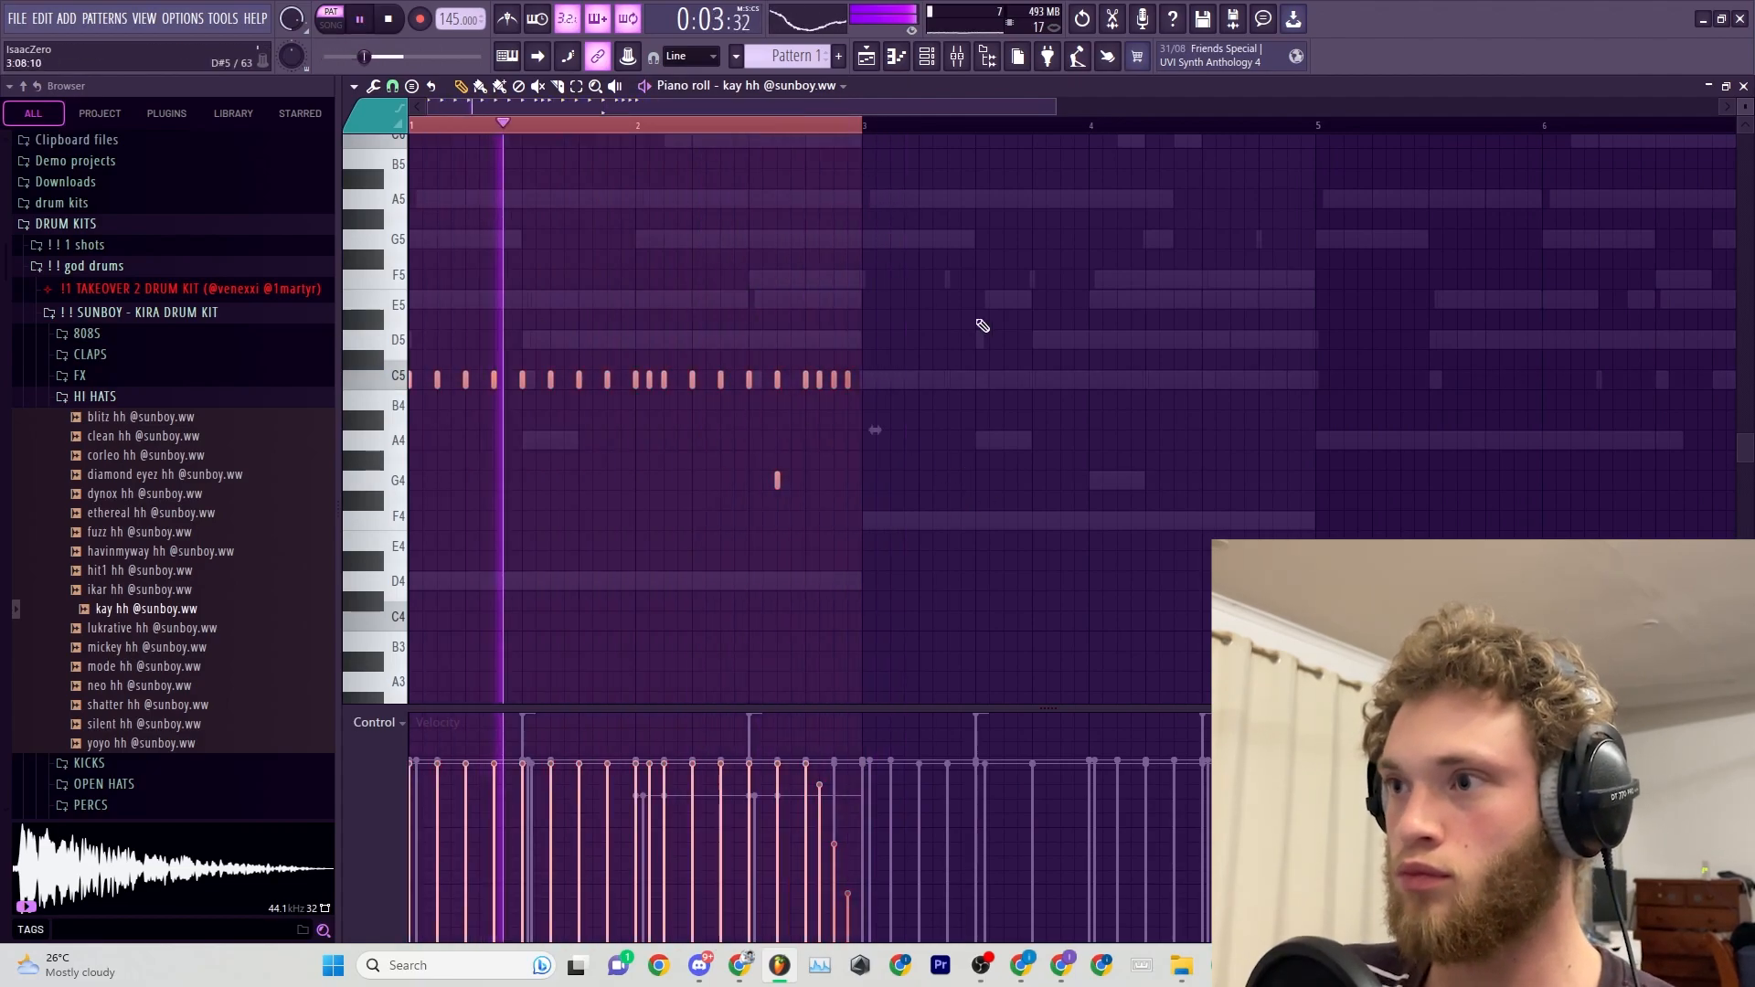
{"action": "key", "text": "ctrl+b"}
Replace the last hi-hats of bar 4 with one C5 note chopped into a fast roll with falling velocities.
{"action": "scroll", "coordinate": [1314, 391], "scroll_direction": "up", "scroll_amount": 5}
{"action": "left_click_drag", "start_coordinate": [1144, 370], "coordinate": [1410, 426]}
{"action": "key", "text": "Delete"}
{"action": "key", "text": "space"}
{"action": "left_click_drag", "start_coordinate": [1126, 380], "coordinate": [1347, 379]}
{"action": "key", "text": "alt+u"}
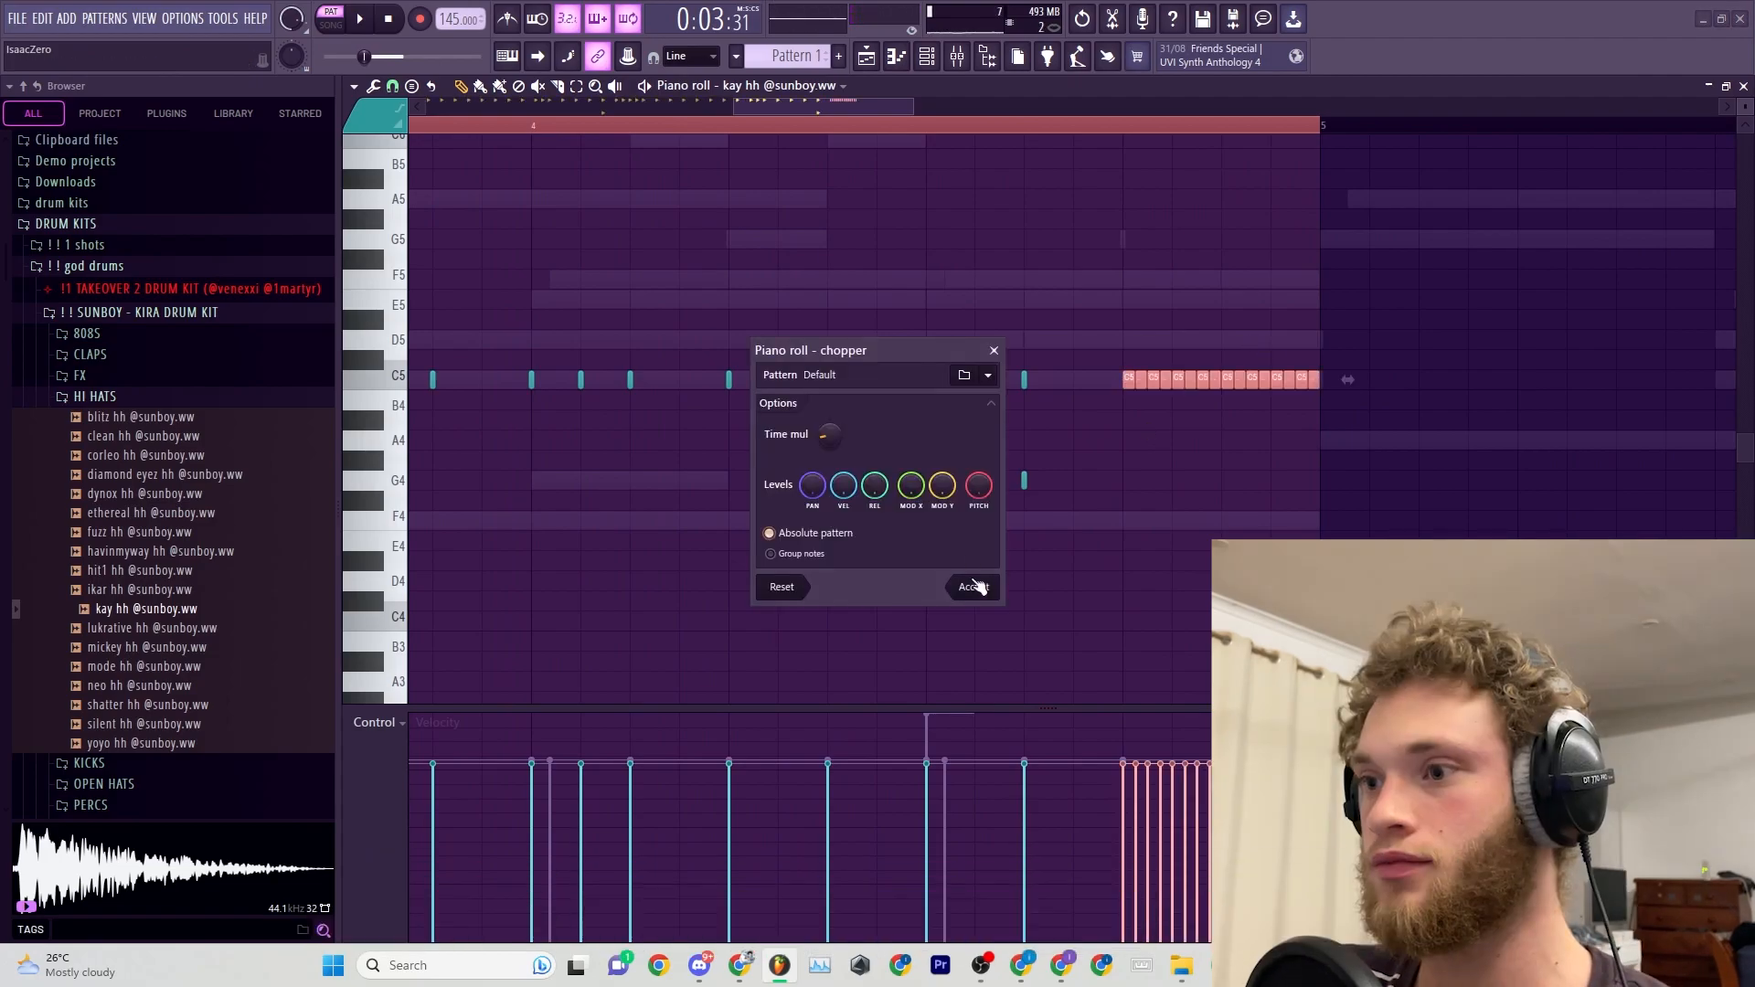
{"action": "left_click", "coordinate": [972, 586]}
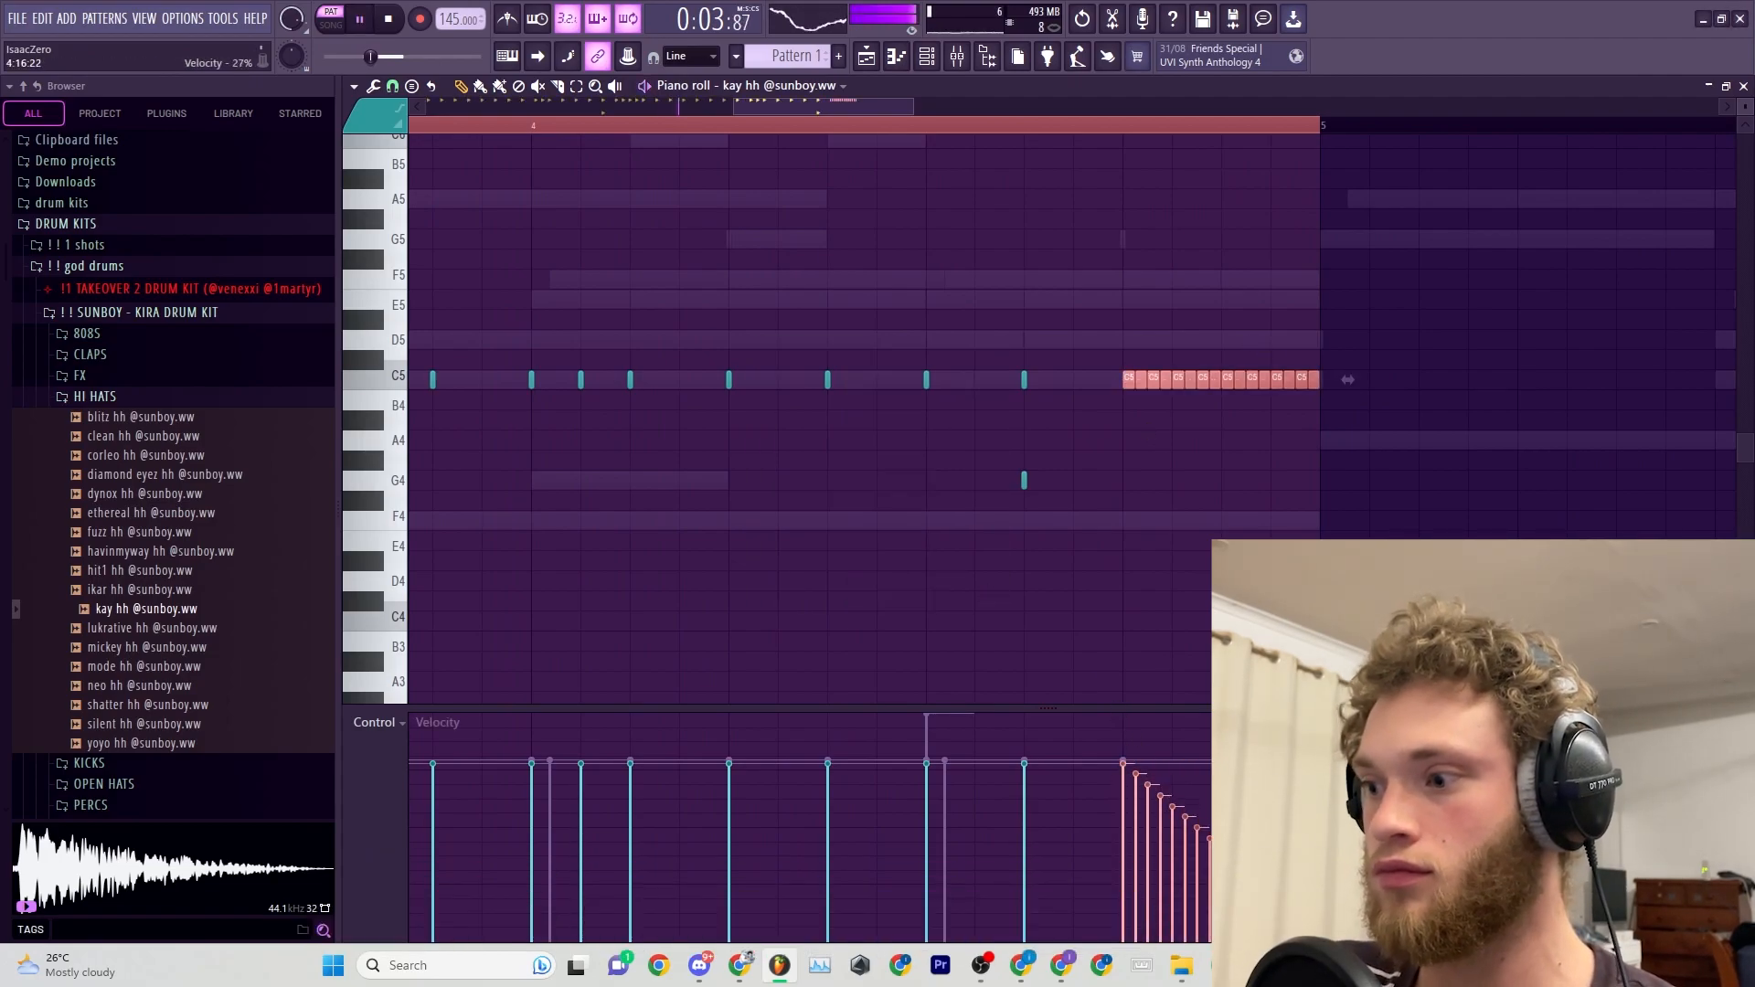
{"action": "scroll", "coordinate": [869, 314], "scroll_direction": "down", "scroll_amount": 4}
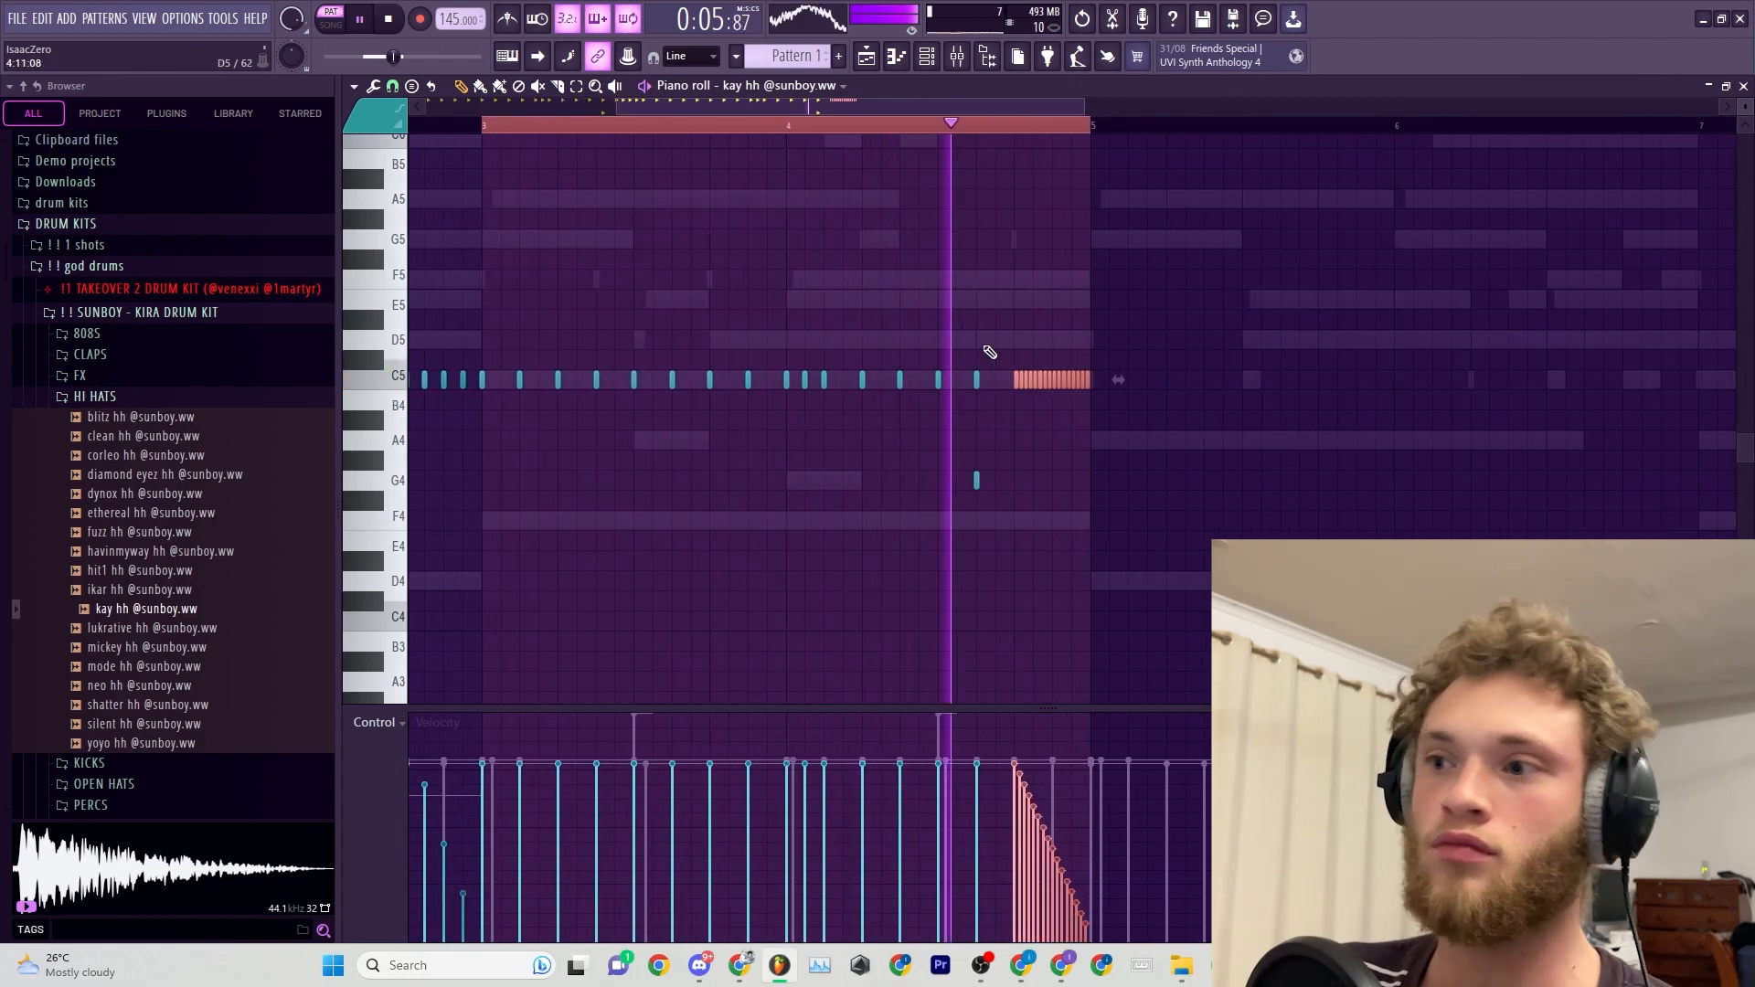
Load turnt snare and goated snare from the Kira kit on channels 12 and 13 and place their hits.
{"action": "scroll", "coordinate": [1026, 366], "scroll_direction": "down", "scroll_amount": 3}
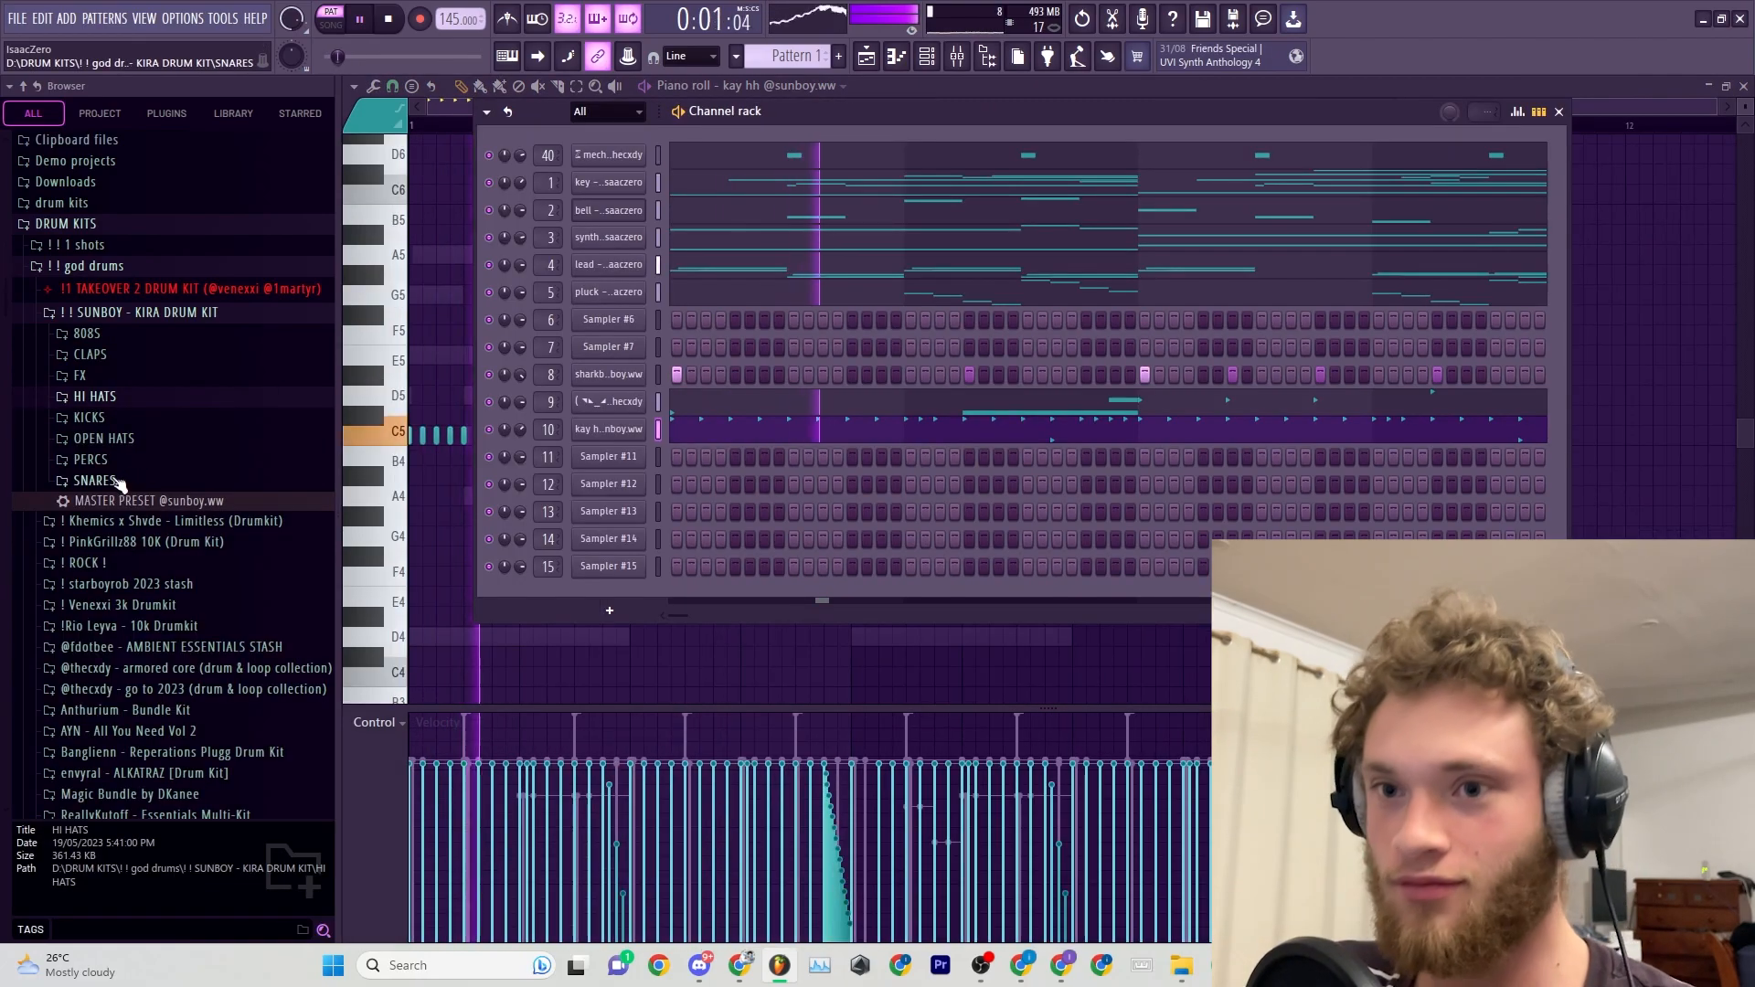
{"action": "left_click", "coordinate": [118, 479]}
{"action": "scroll", "coordinate": [164, 539], "scroll_direction": "down", "scroll_amount": 3}
{"action": "left_click", "coordinate": [129, 579]}
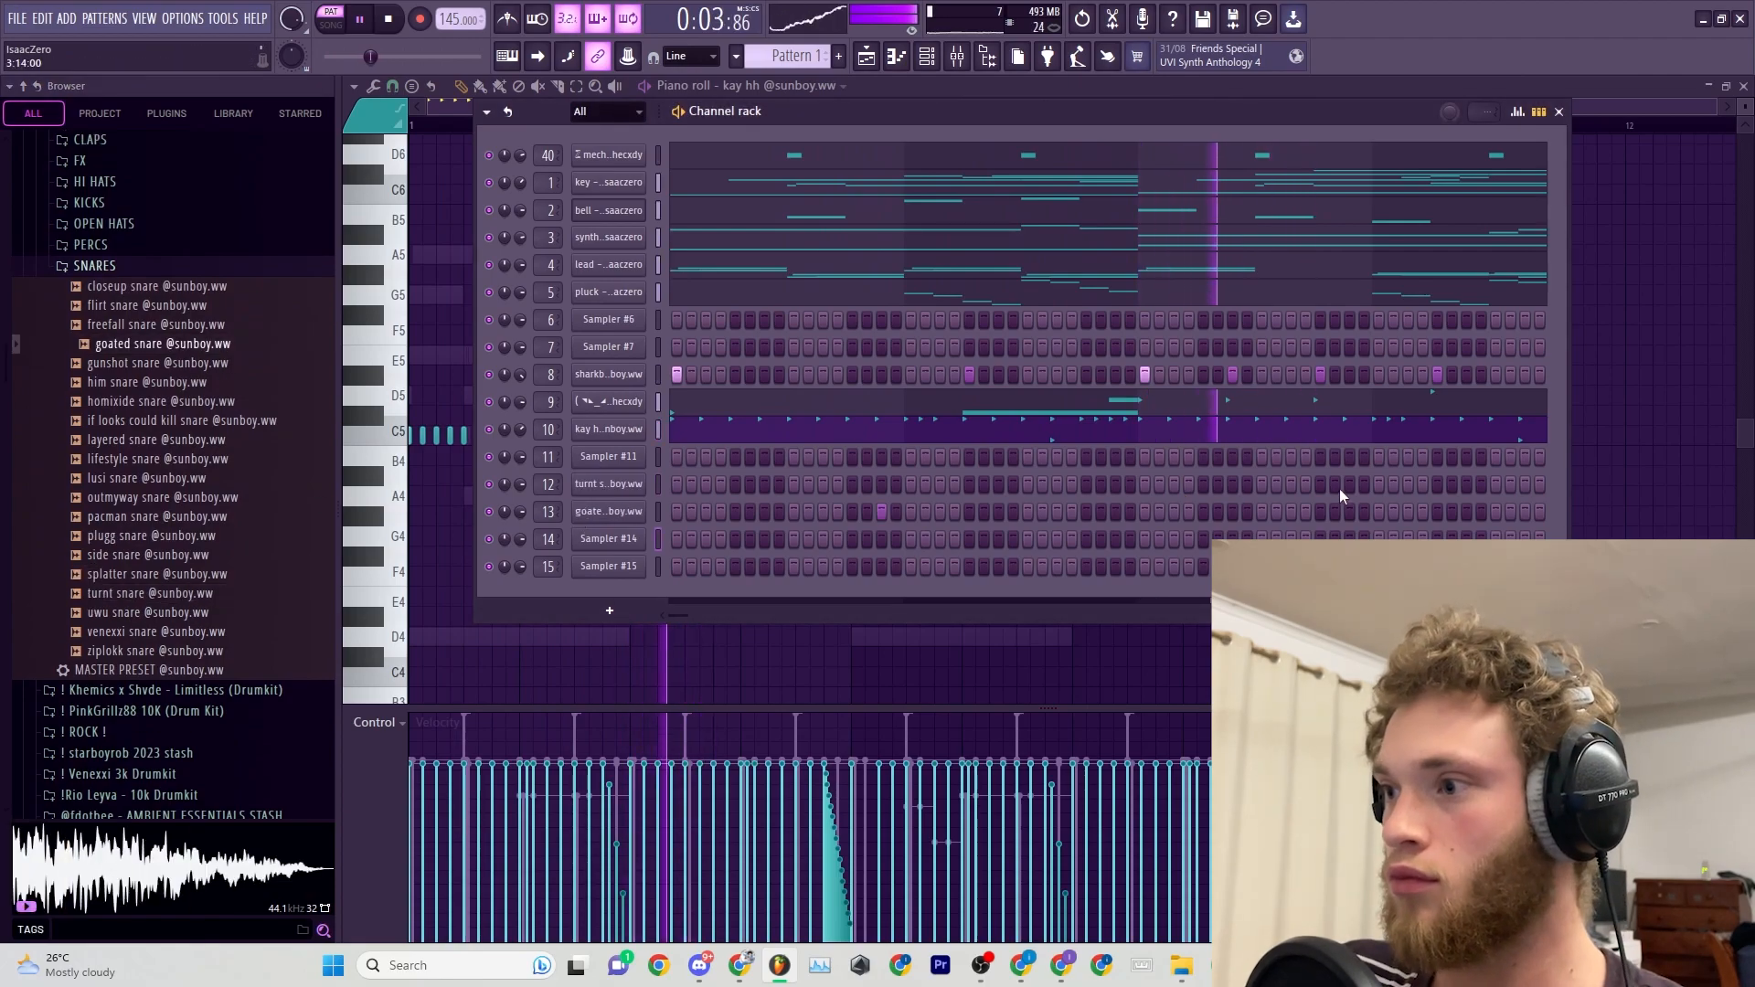
{"action": "left_click", "coordinate": [1350, 484]}
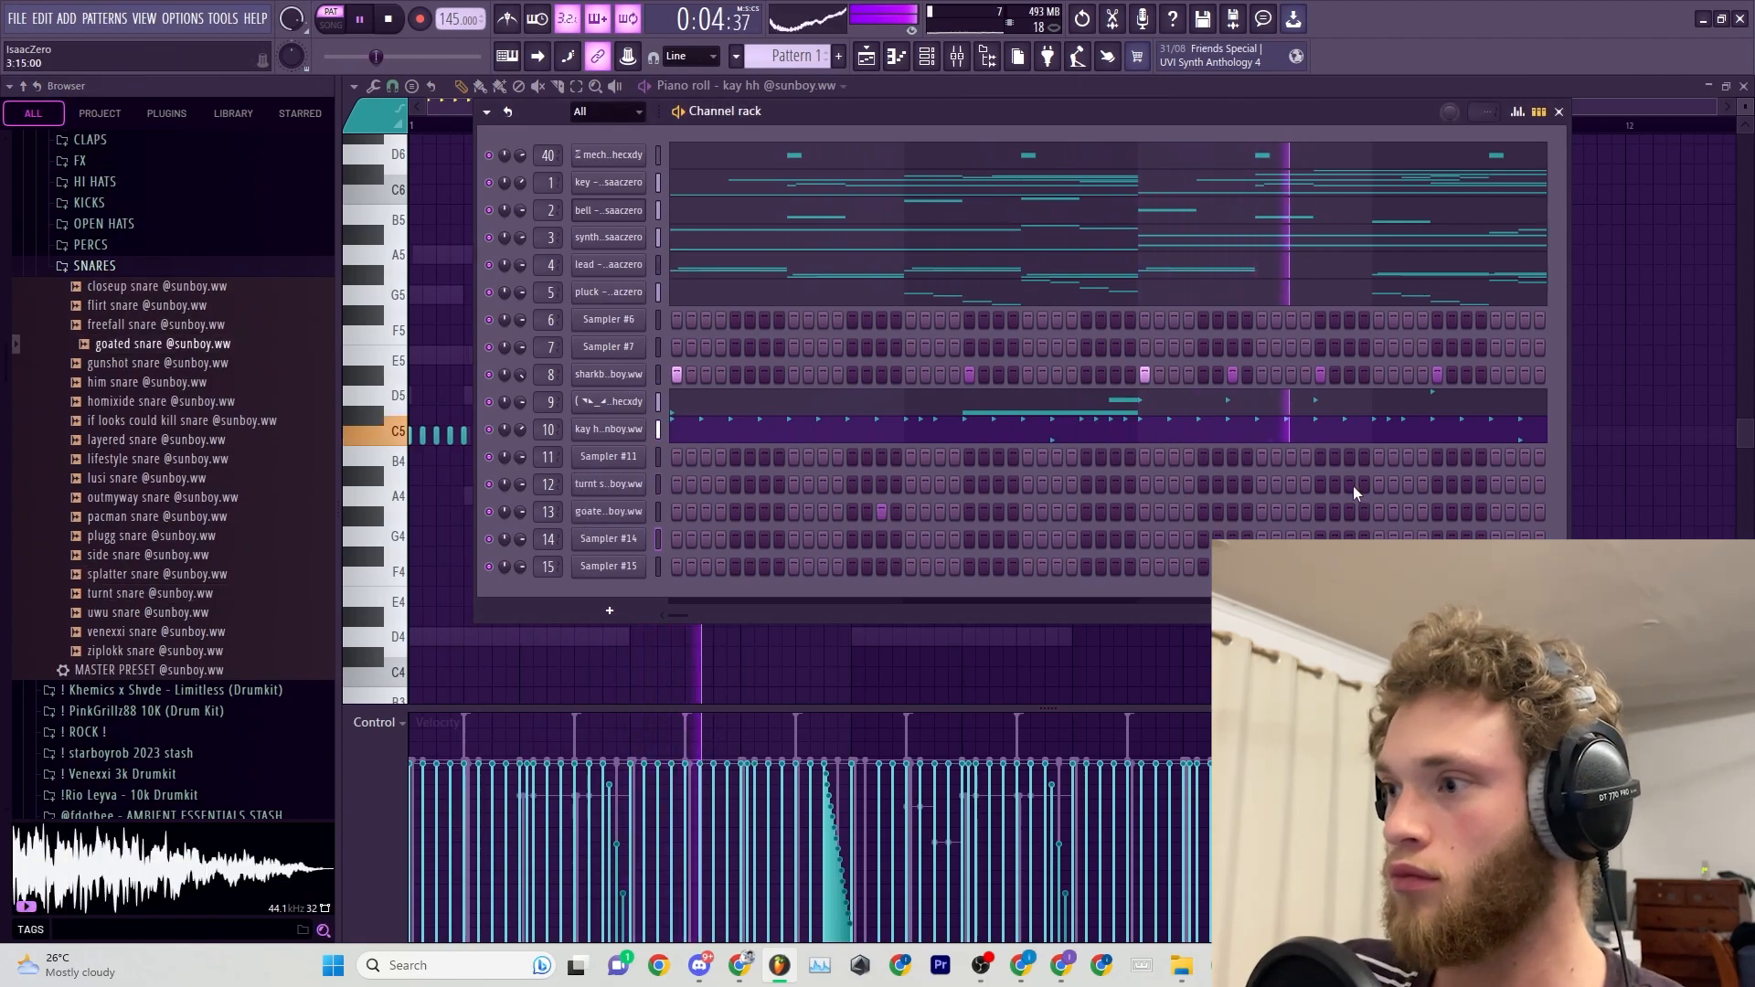
{"action": "right_click", "coordinate": [607, 510]}
{"action": "left_click", "coordinate": [676, 481]}
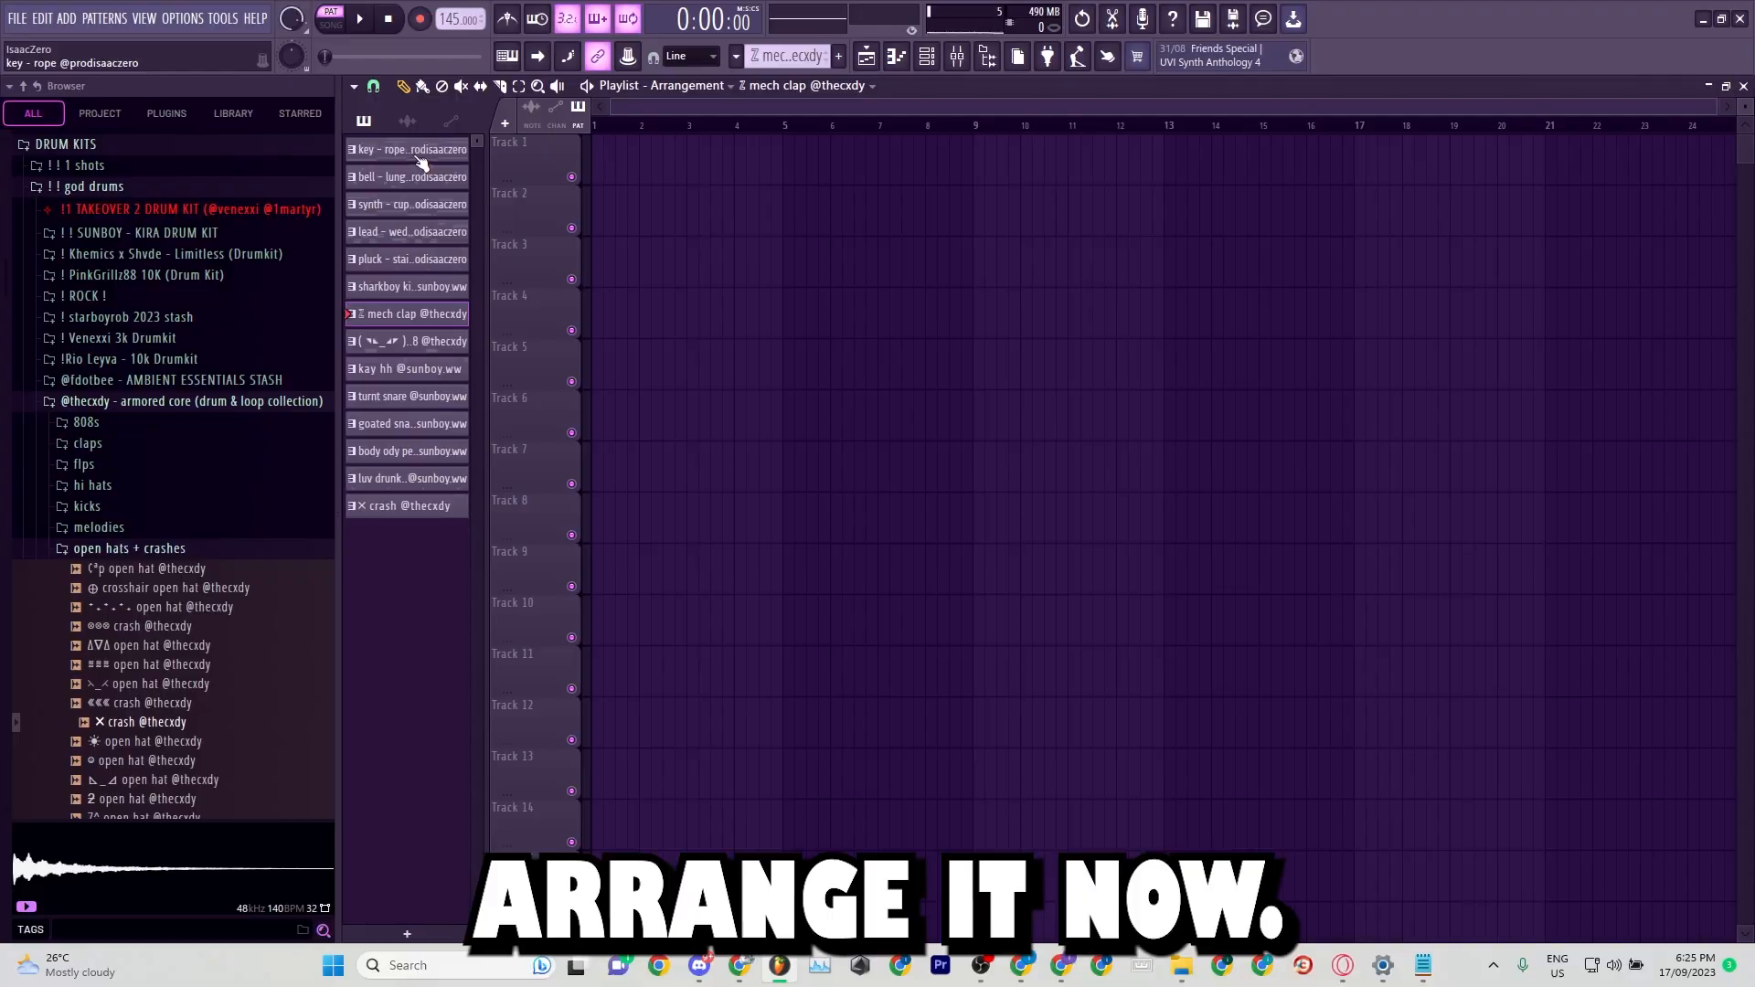
Place all the instrument and drum patterns, from key - rope to crash, on playlist Tracks 1 to 14 at bar 1.
{"action": "left_click_drag", "start_coordinate": [417, 158], "coordinate": [424, 506]}
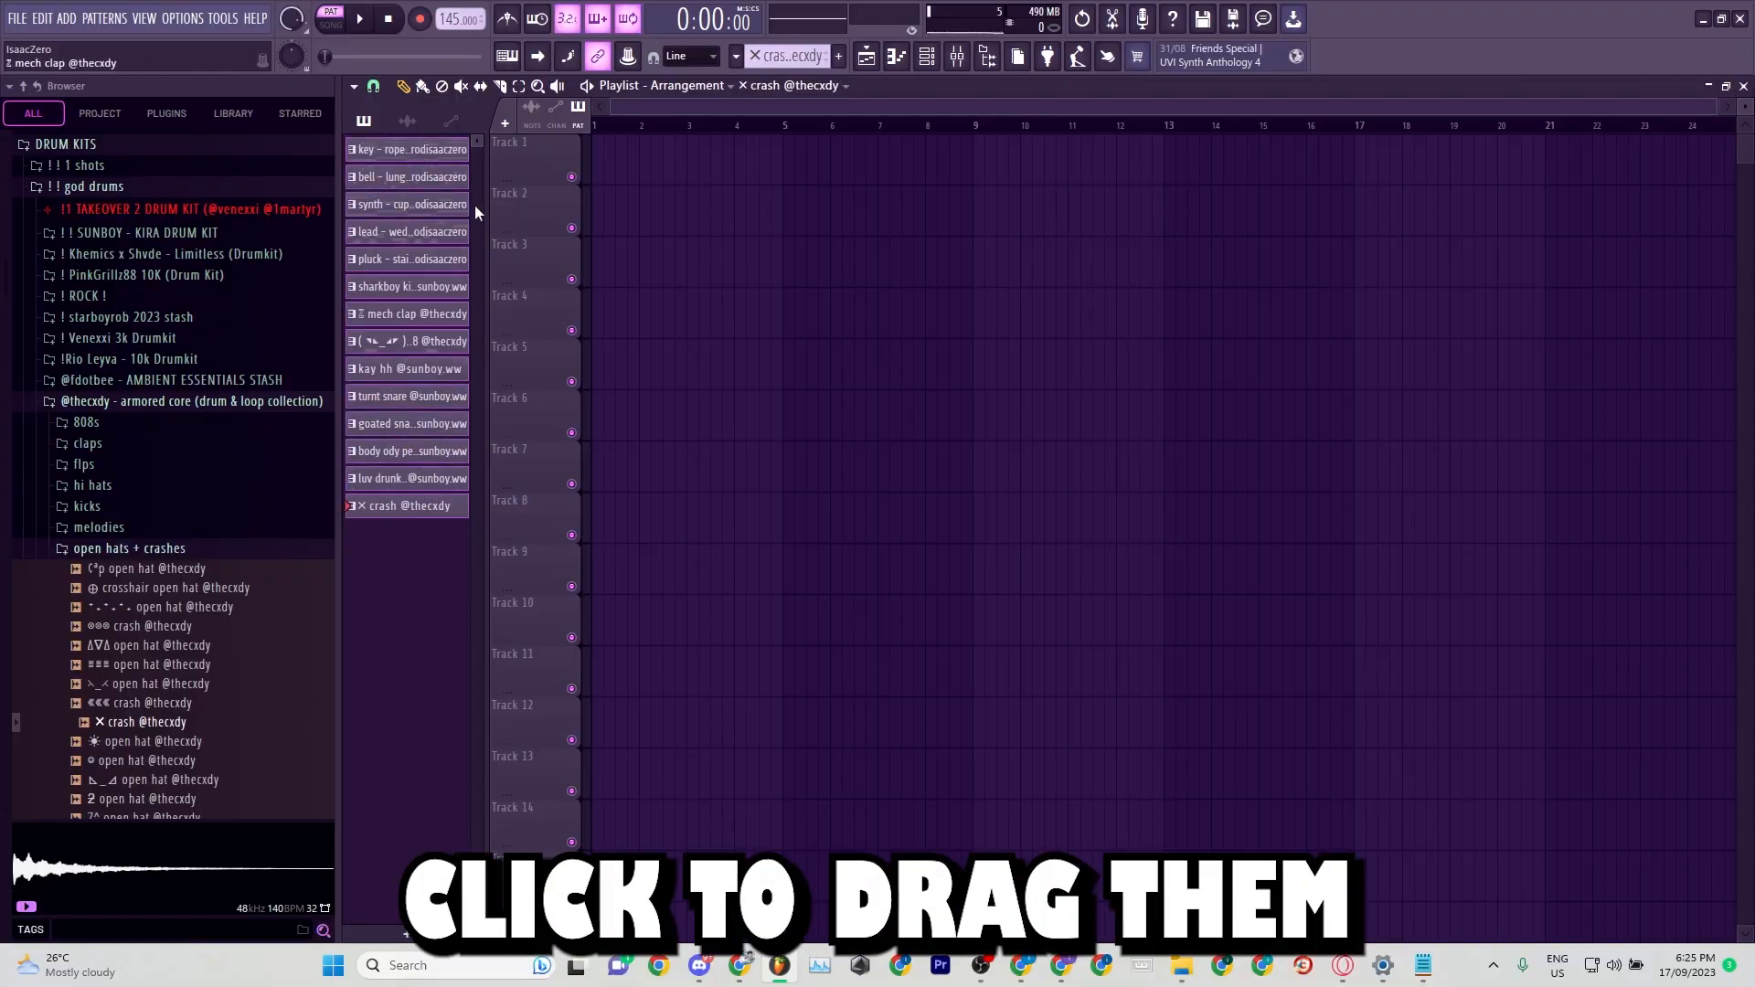
{"action": "left_click", "coordinate": [630, 147]}
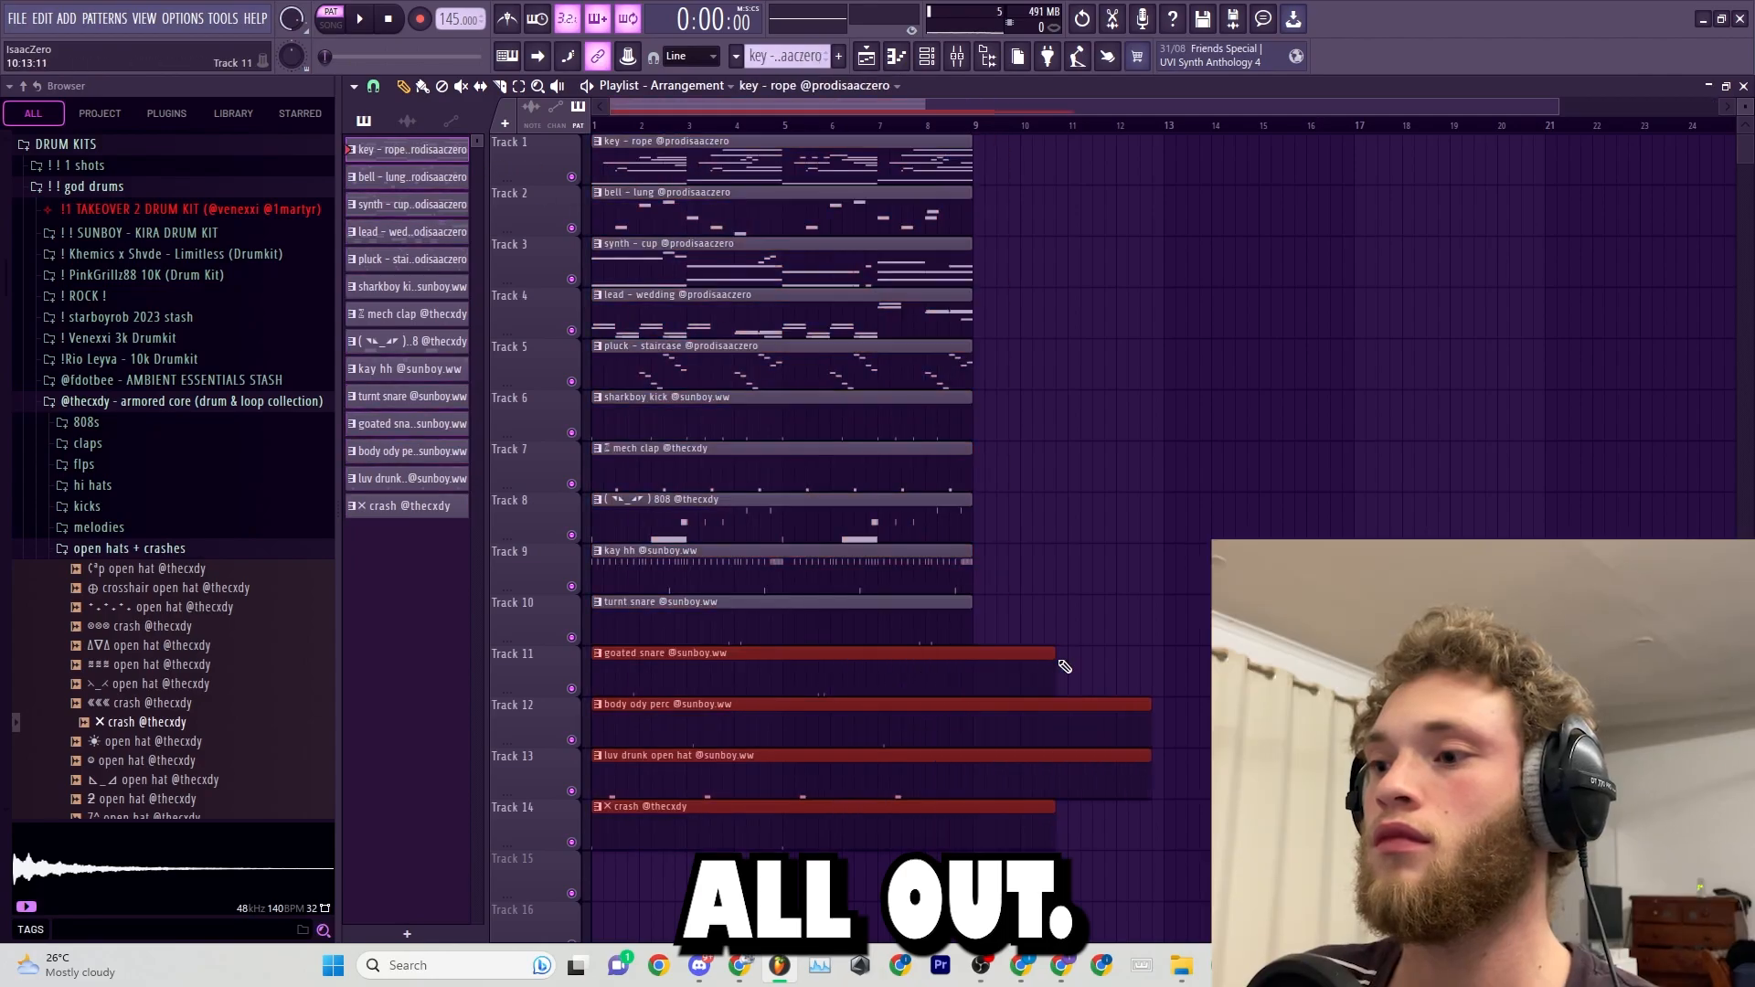
Trim the overlong snare, perc, open hat and crash clips on Tracks 11 to 14 to end at bar 9.
{"action": "left_click_drag", "start_coordinate": [986, 631], "coordinate": [985, 622]}
{"action": "left_click_drag", "start_coordinate": [1001, 599], "coordinate": [1057, 889]}
{"action": "key", "text": "Delete"}
Duplicate the whole eight-bar block repeatedly so the arrangement runs up to bar 41.
{"action": "key", "text": "ctrl+a"}
{"action": "key", "text": "ctrl+b"}
{"action": "key", "text": "ctrl+b"}
{"action": "key", "text": "ctrl+b"}
{"action": "key", "text": "ctrl+b"}
{"action": "scroll", "coordinate": [964, 567], "scroll_direction": "down", "scroll_amount": 3}
Delete the drum, 808, lead and pluck clips from the first eight bars on Tracks 4 to 14.
{"action": "left_click_drag", "start_coordinate": [618, 942], "coordinate": [701, 419]}
{"action": "key", "text": "Delete"}
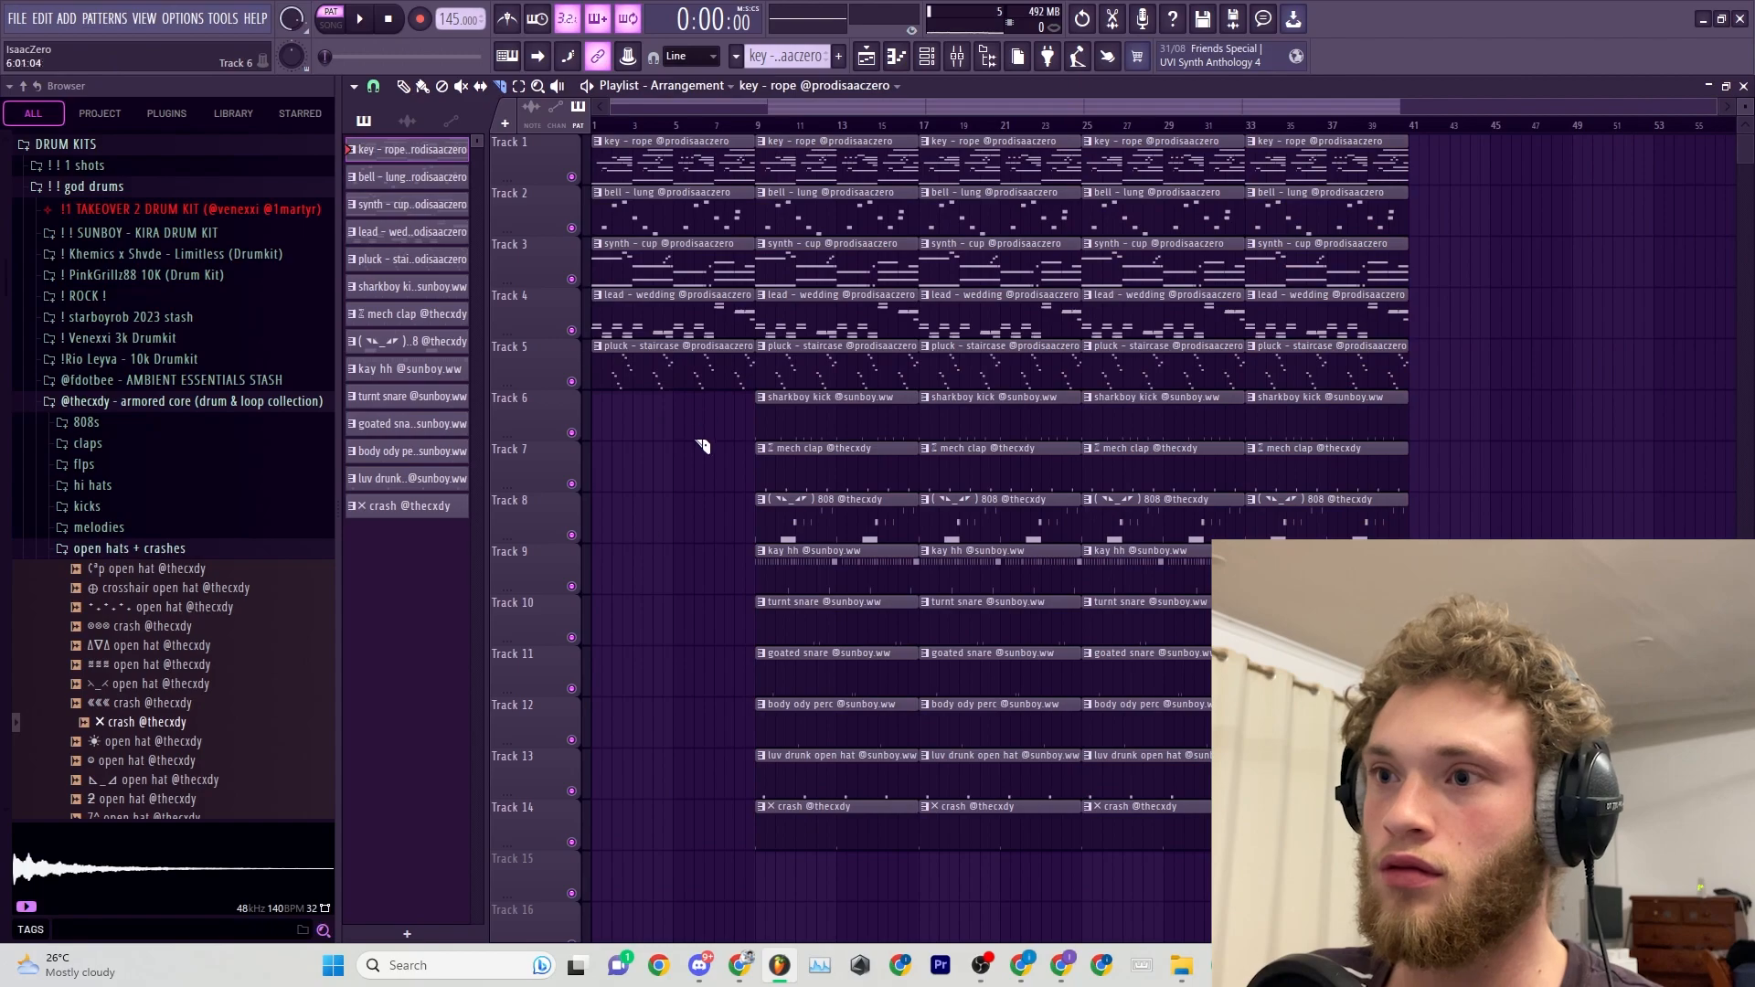
{"action": "left_click_drag", "start_coordinate": [641, 482], "coordinate": [660, 265]}
{"action": "key", "text": "Delete"}
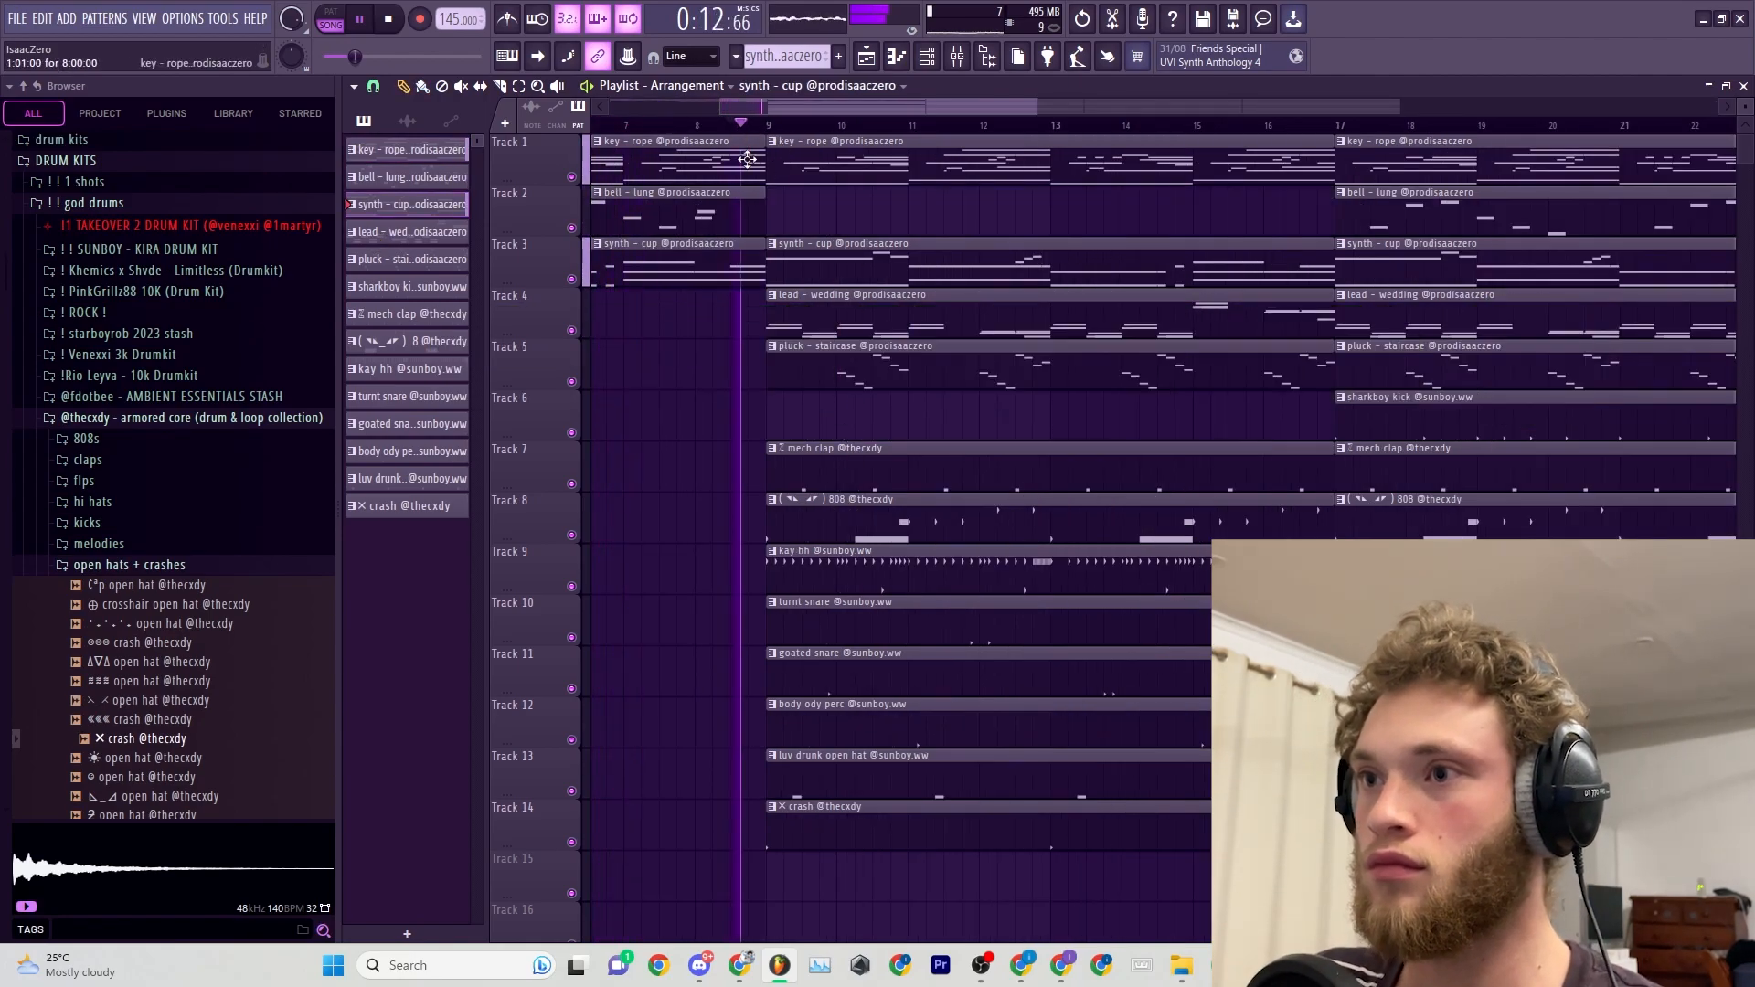
Delete the bell and synth clips from the section starting at bar 25 and undo the removal of its lead clip.
{"action": "scroll", "coordinate": [977, 441], "scroll_direction": "down", "scroll_amount": 5}
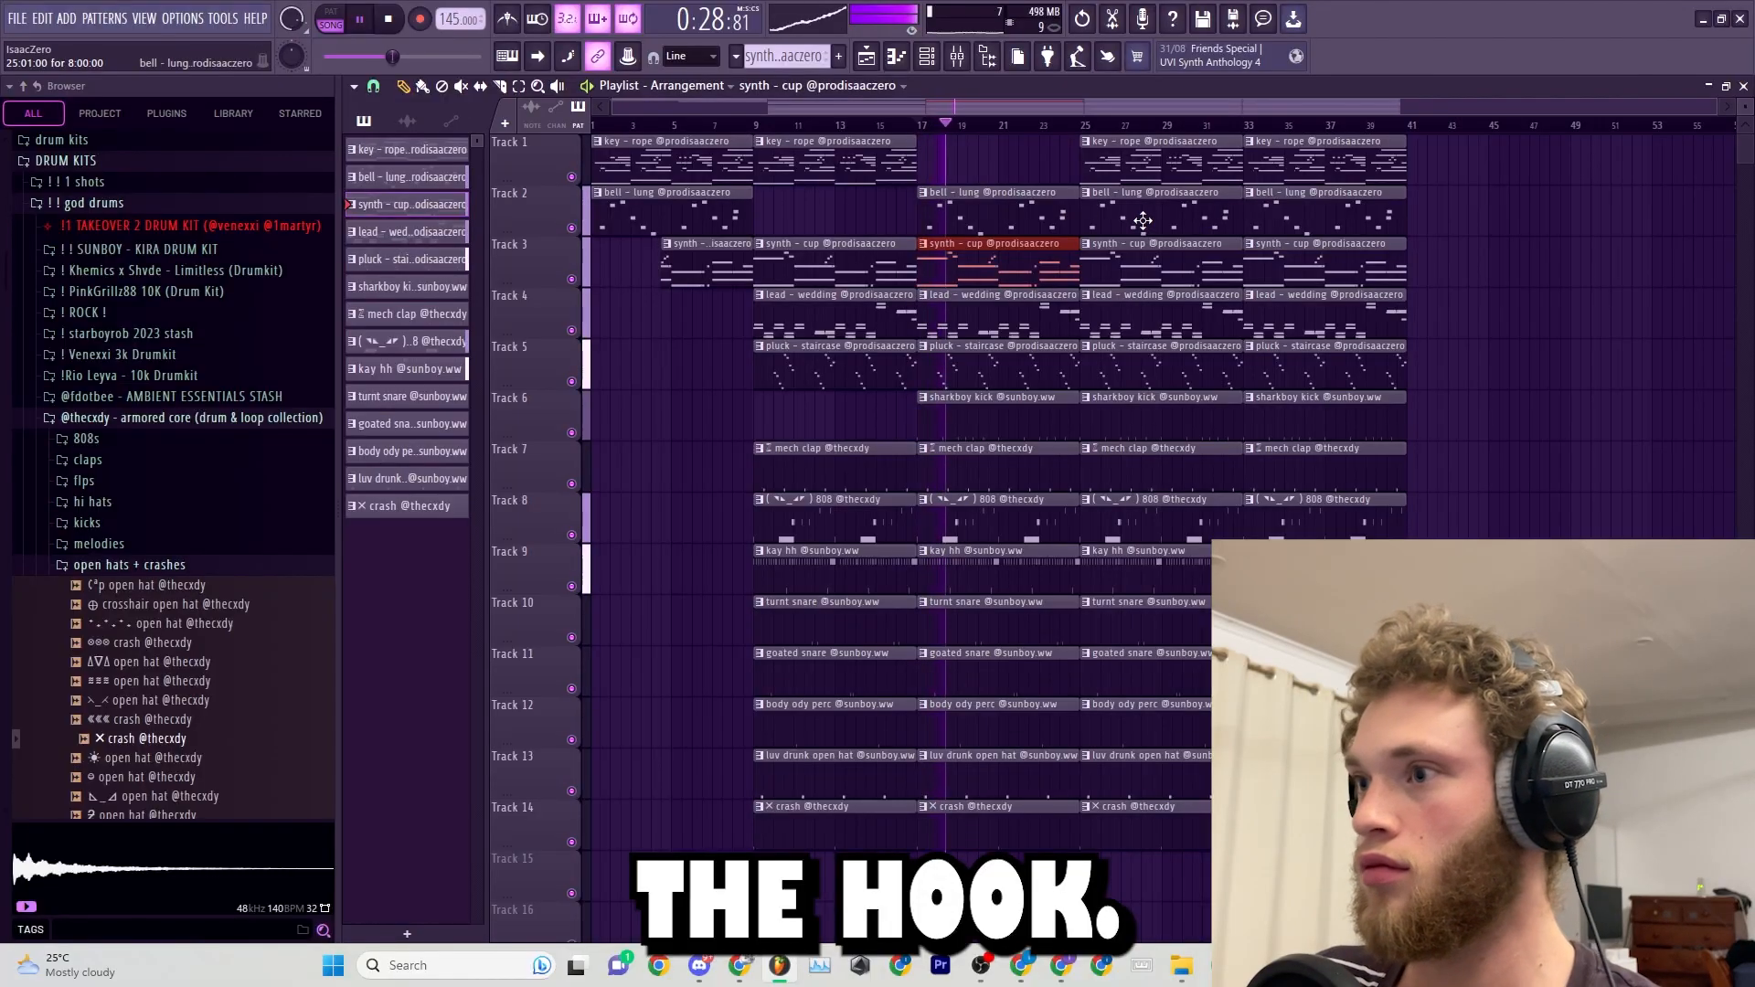
{"action": "right_click", "coordinate": [1142, 220]}
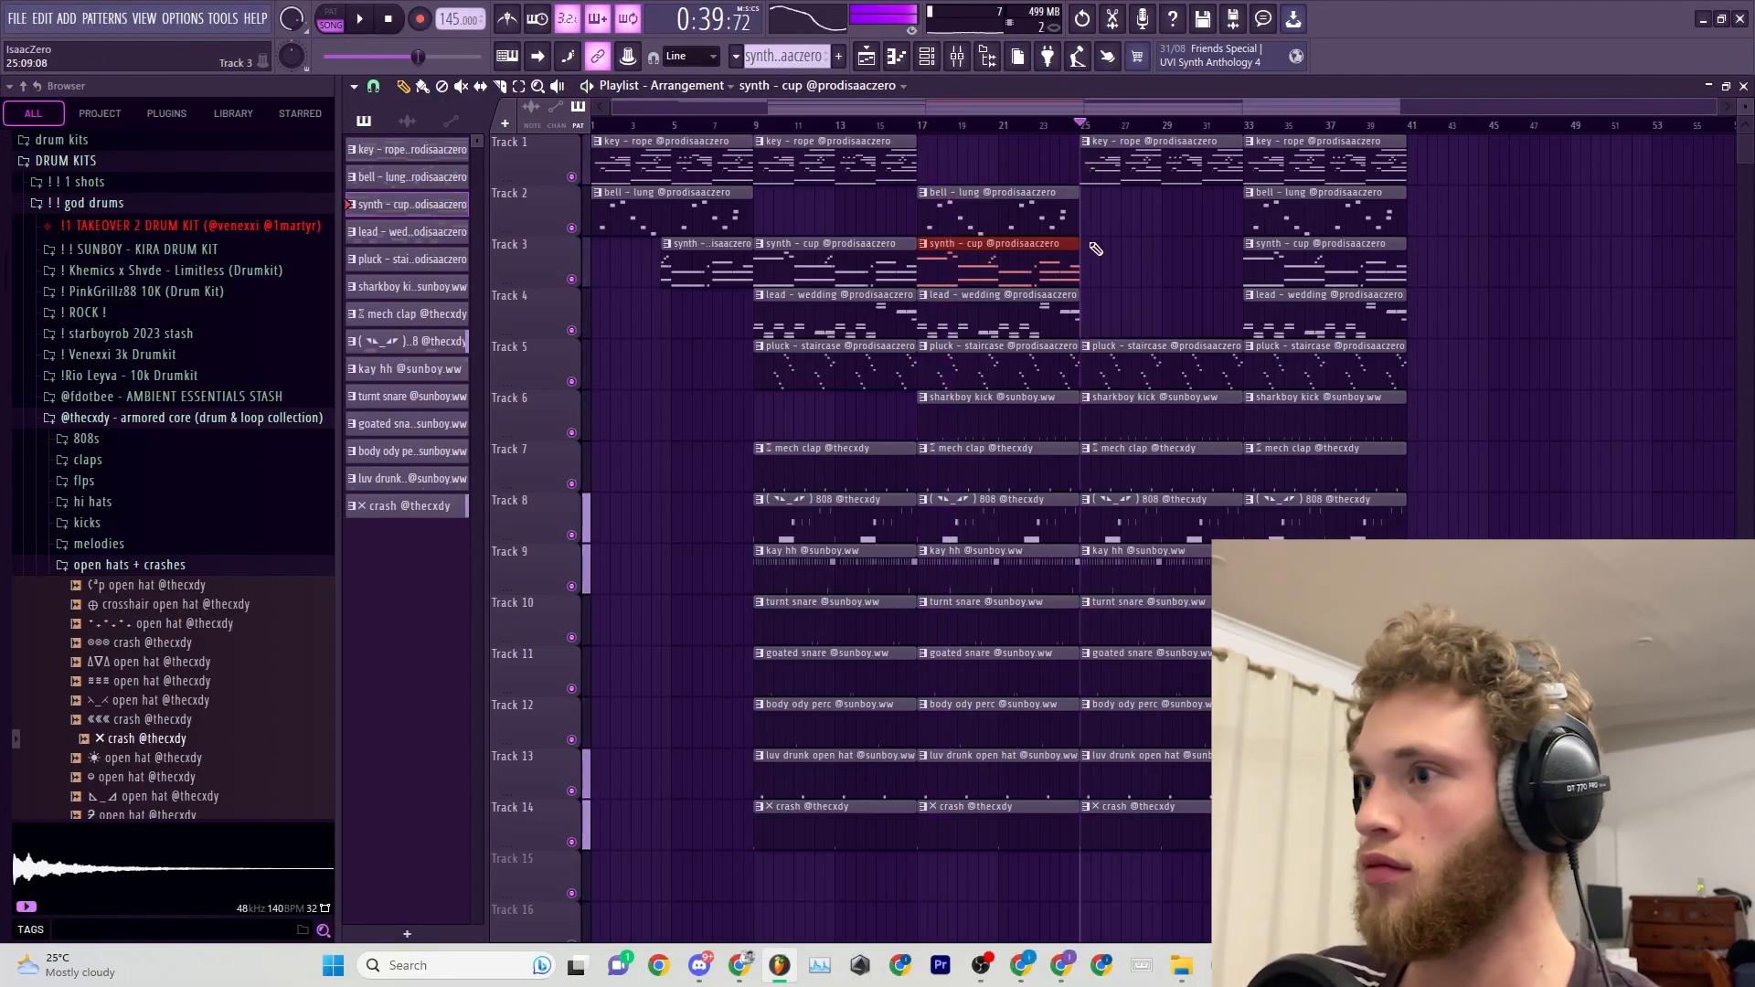
{"action": "key", "text": "ctrl+z"}
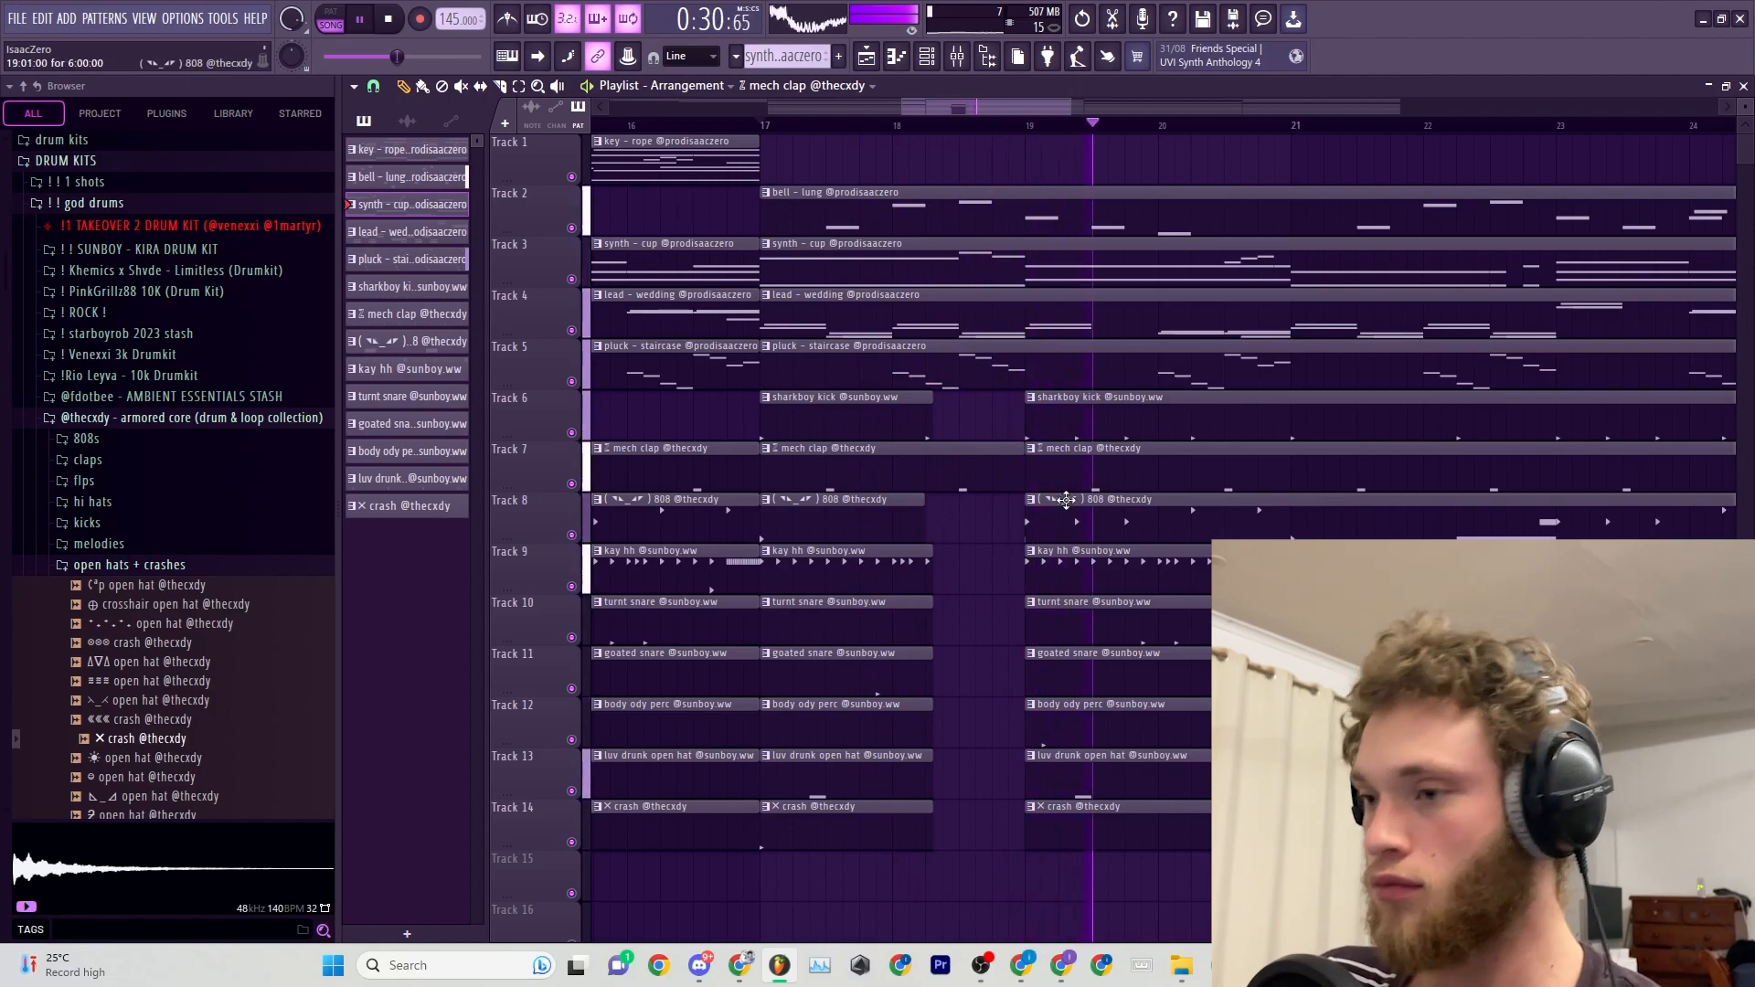
Make a single 808 clip on Track 8 unique and open it for editing.
{"action": "scroll", "coordinate": [1062, 500], "scroll_direction": "down", "scroll_amount": 6}
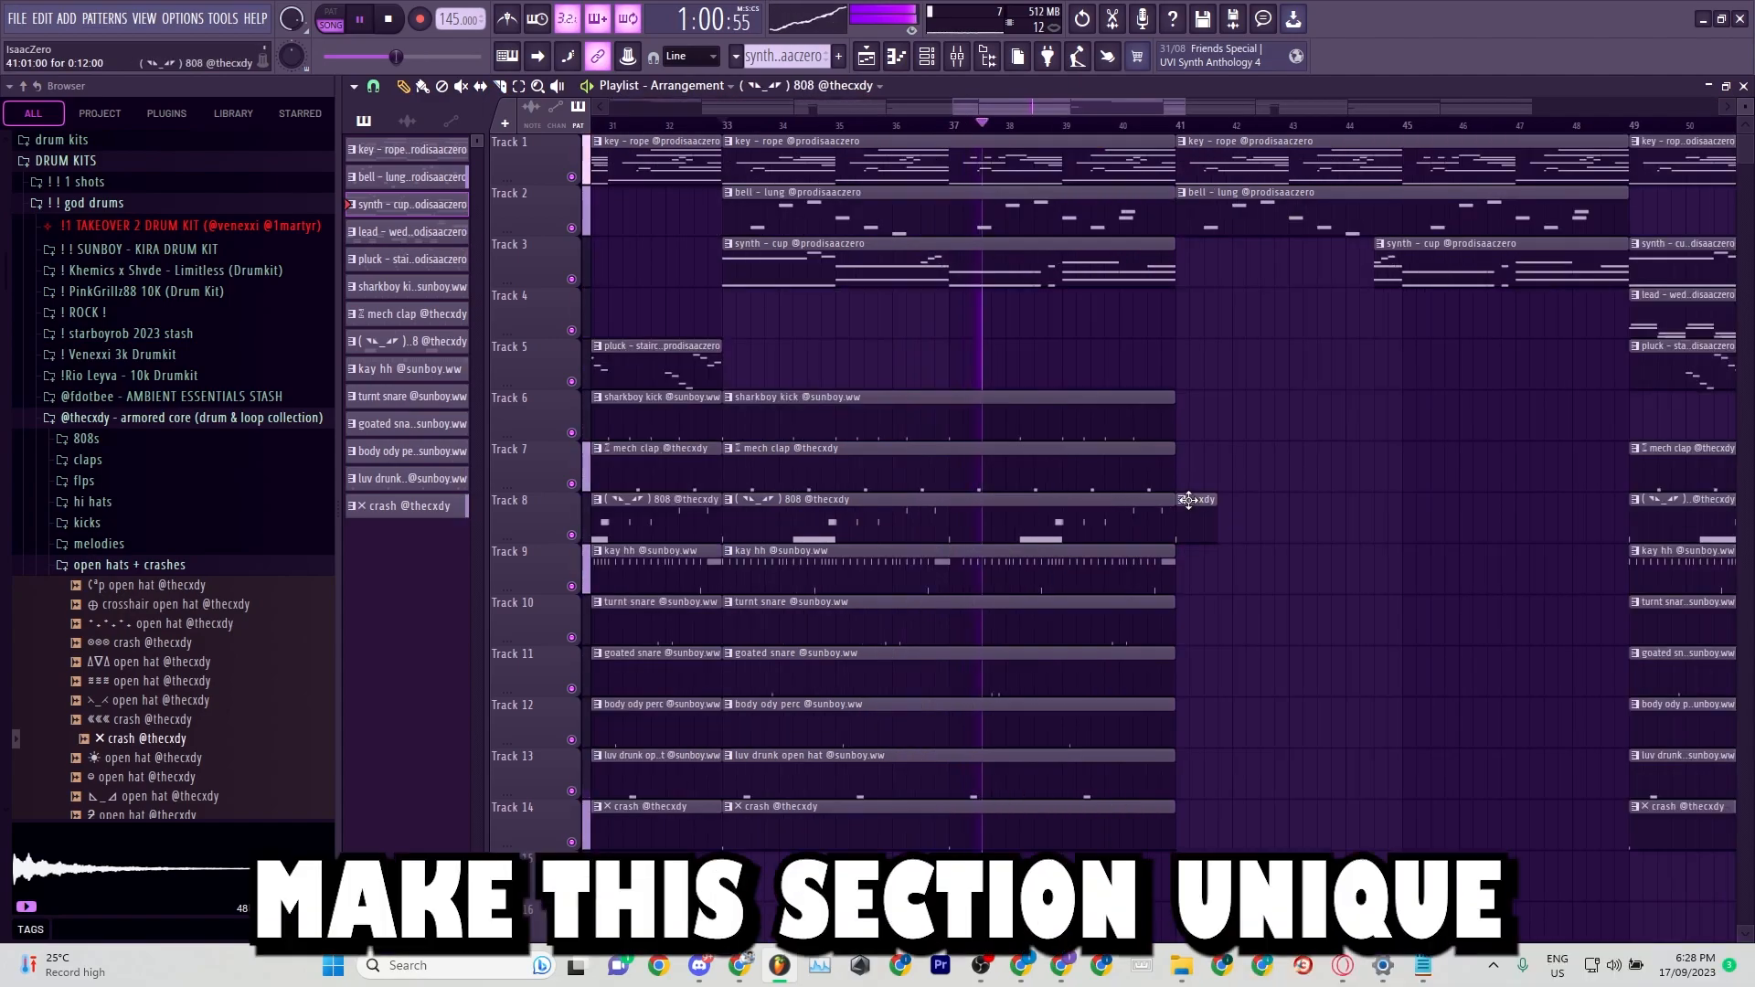
{"action": "left_click", "coordinate": [1174, 504]}
{"action": "left_click", "coordinate": [1215, 594]}
{"action": "double_click", "coordinate": [1179, 508]}
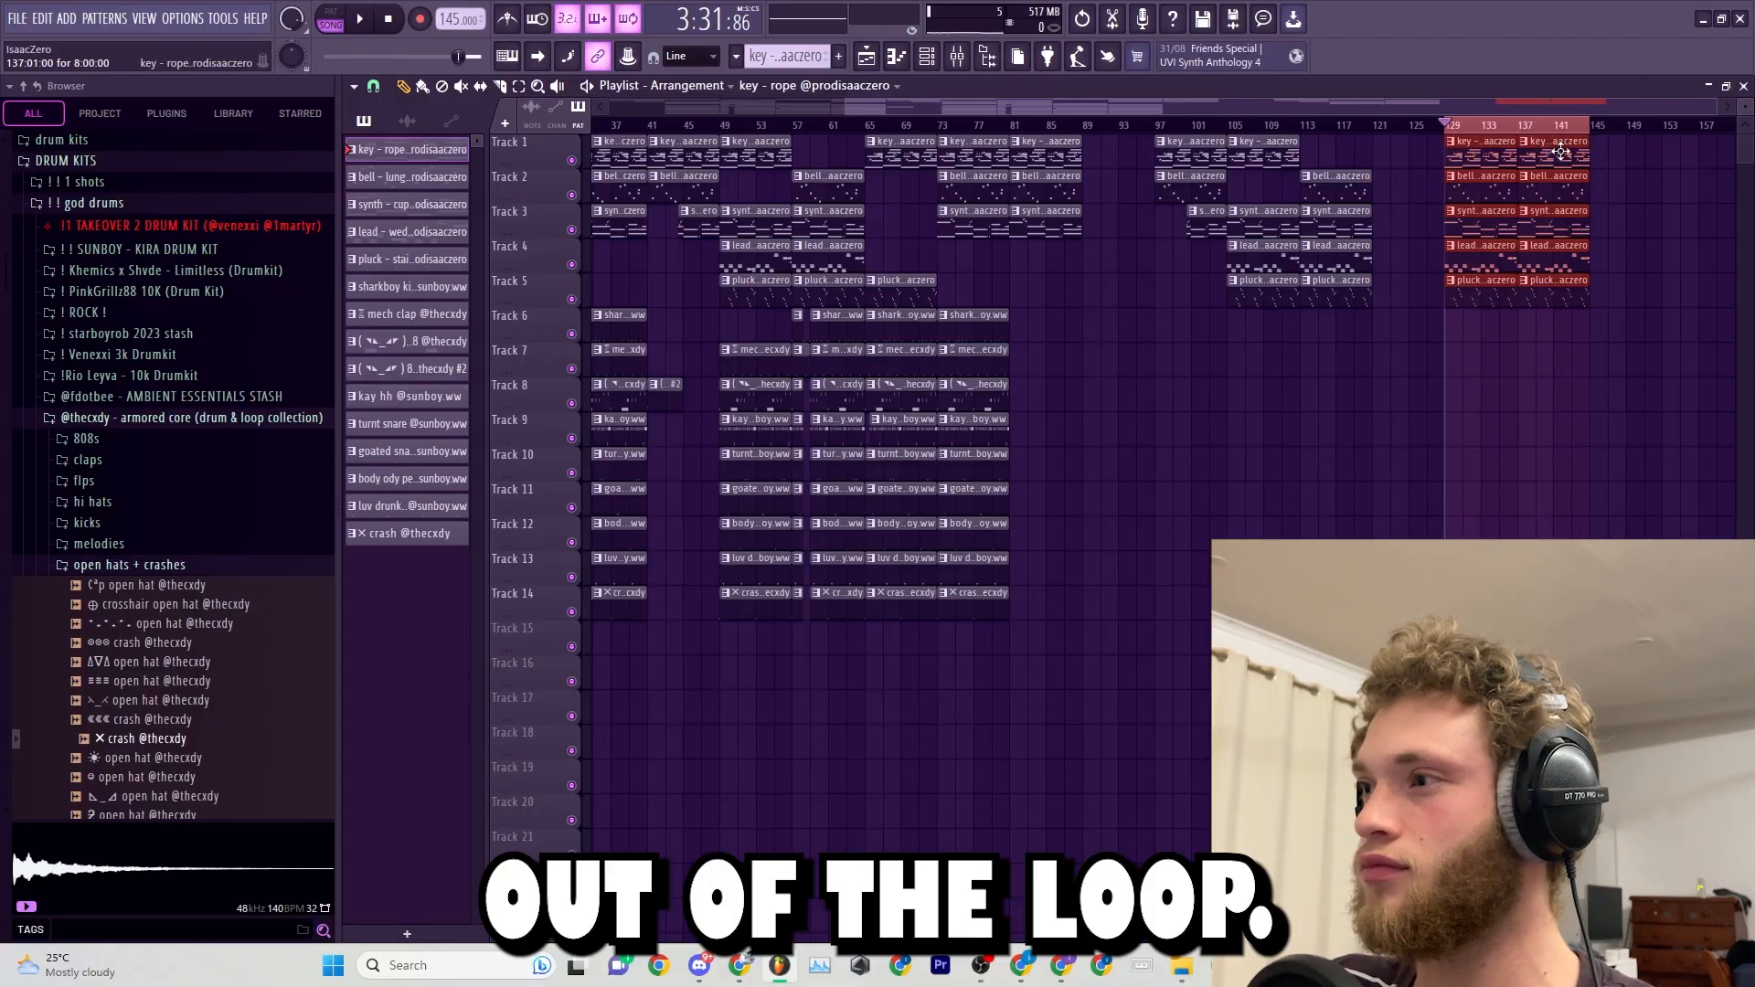
Duplicate the eight-bar melody block every 16 bars from bar 129, keeping only one instrument in each copy.
{"action": "right_click", "coordinate": [1561, 152]}
{"action": "key", "text": "ctrl+b"}
{"action": "key", "text": "ctrl+b"}
{"action": "key", "text": "ctrl+b"}
{"action": "key", "text": "ctrl+b"}
{"action": "key", "text": "ctrl+b"}
{"action": "key", "text": "ctrl+b"}
{"action": "key", "text": "ctrl+b"}
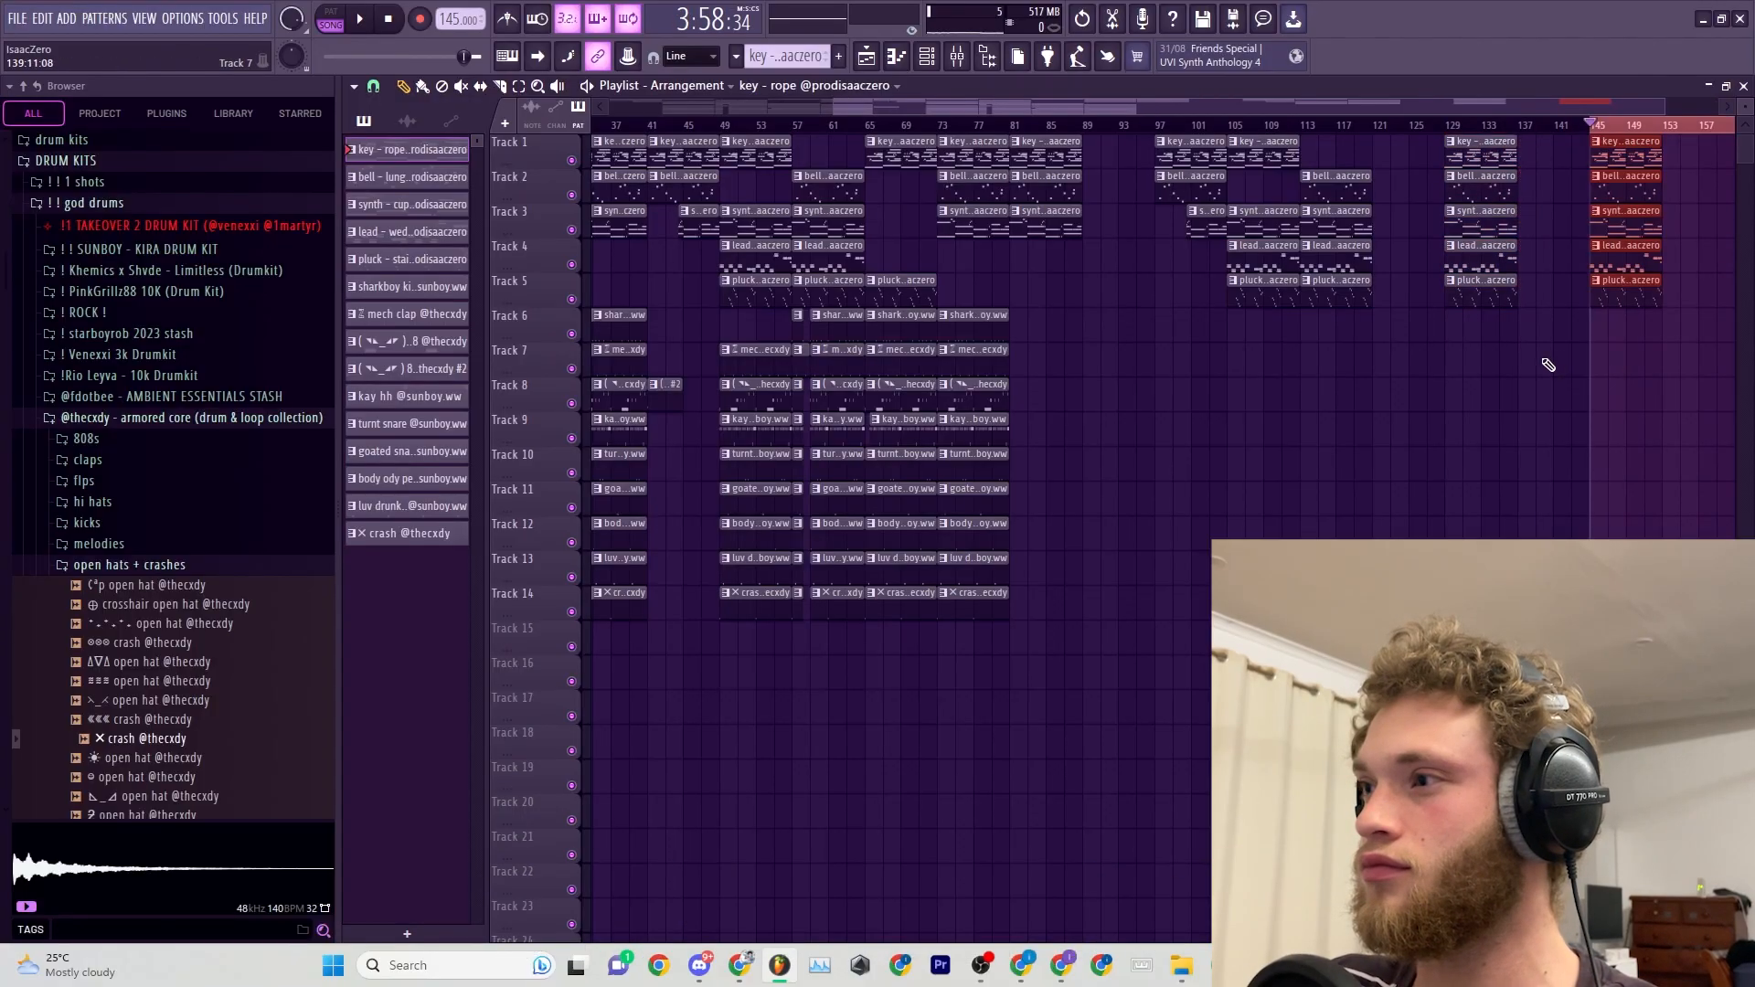
{"action": "left_click_drag", "start_coordinate": [1658, 375], "coordinate": [1193, 7]}
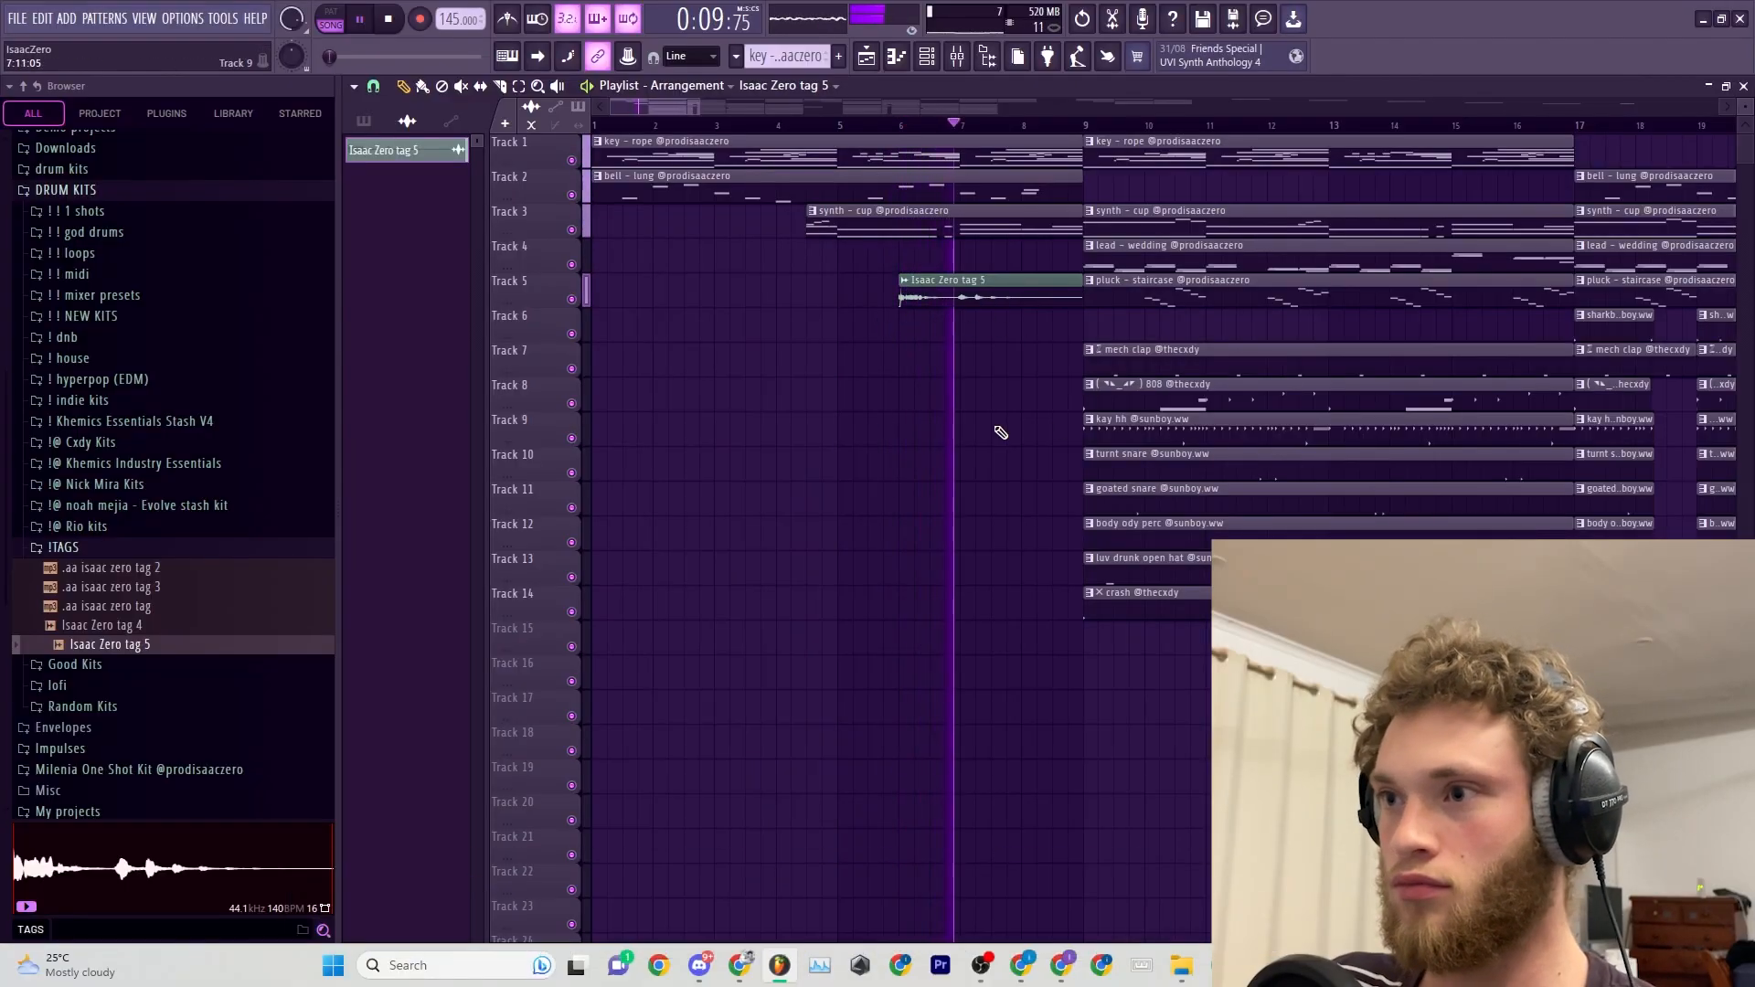
{"action": "scroll", "coordinate": [1006, 329], "scroll_direction": "down", "scroll_amount": 5}
{"action": "scroll", "coordinate": [787, 357], "scroll_direction": "down", "scroll_amount": 3}
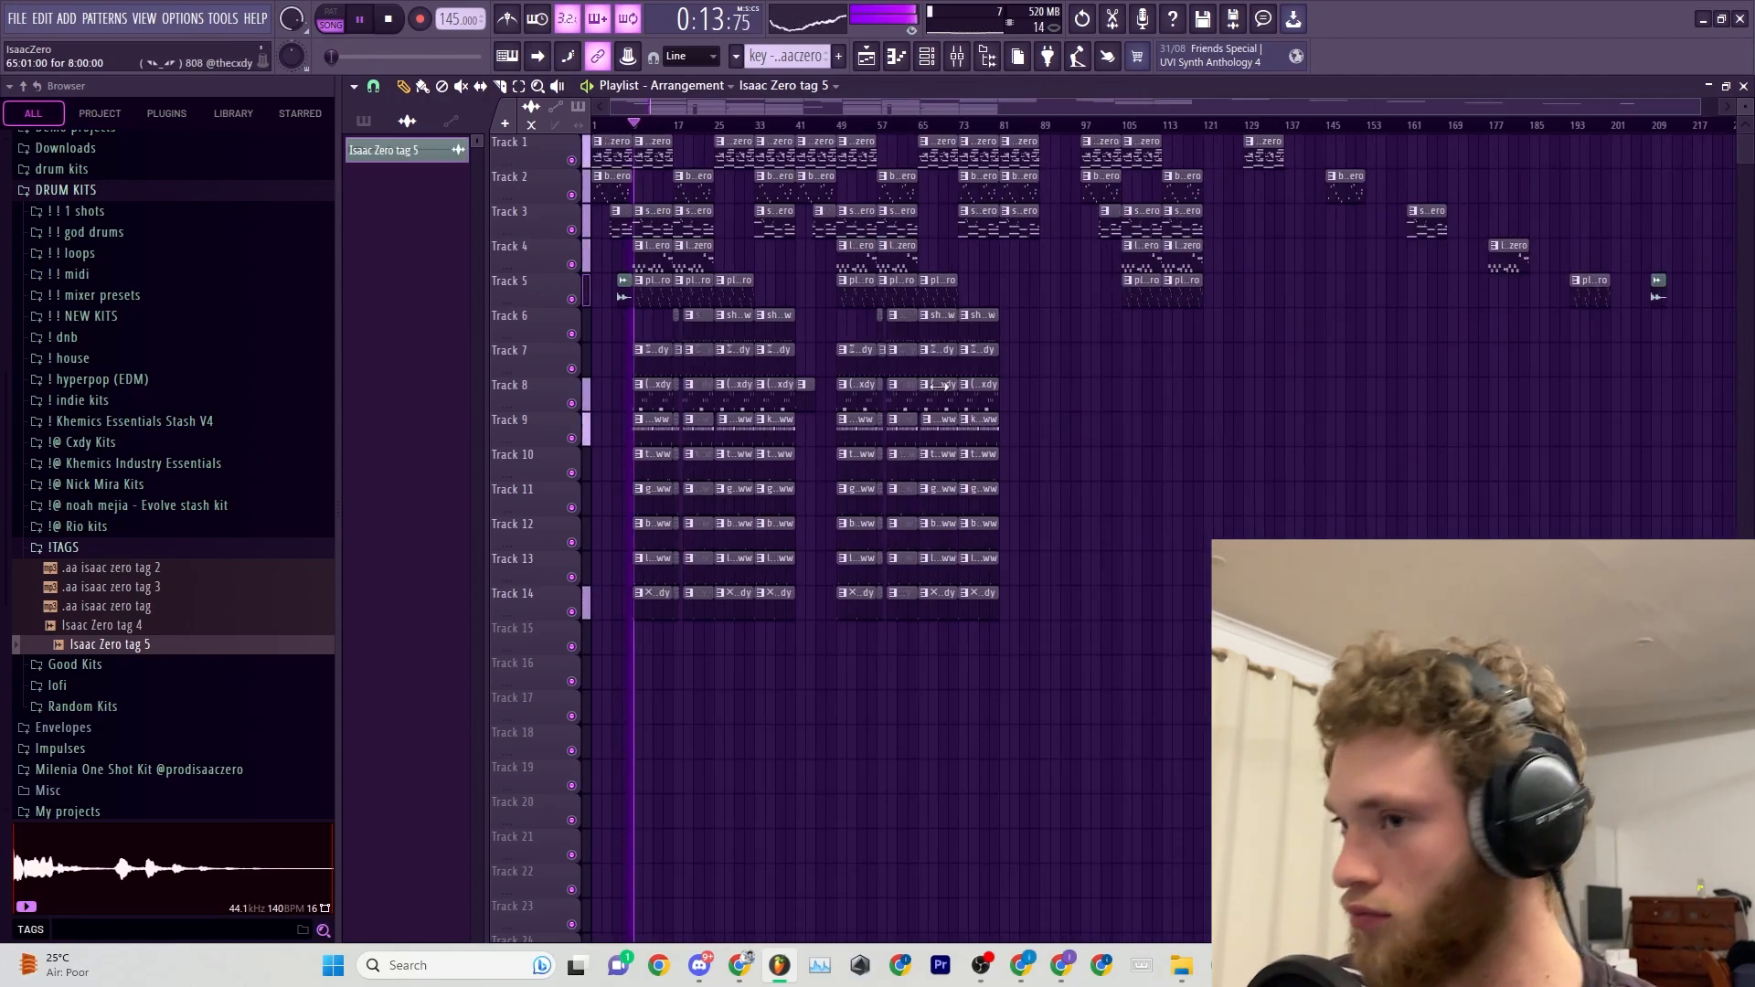